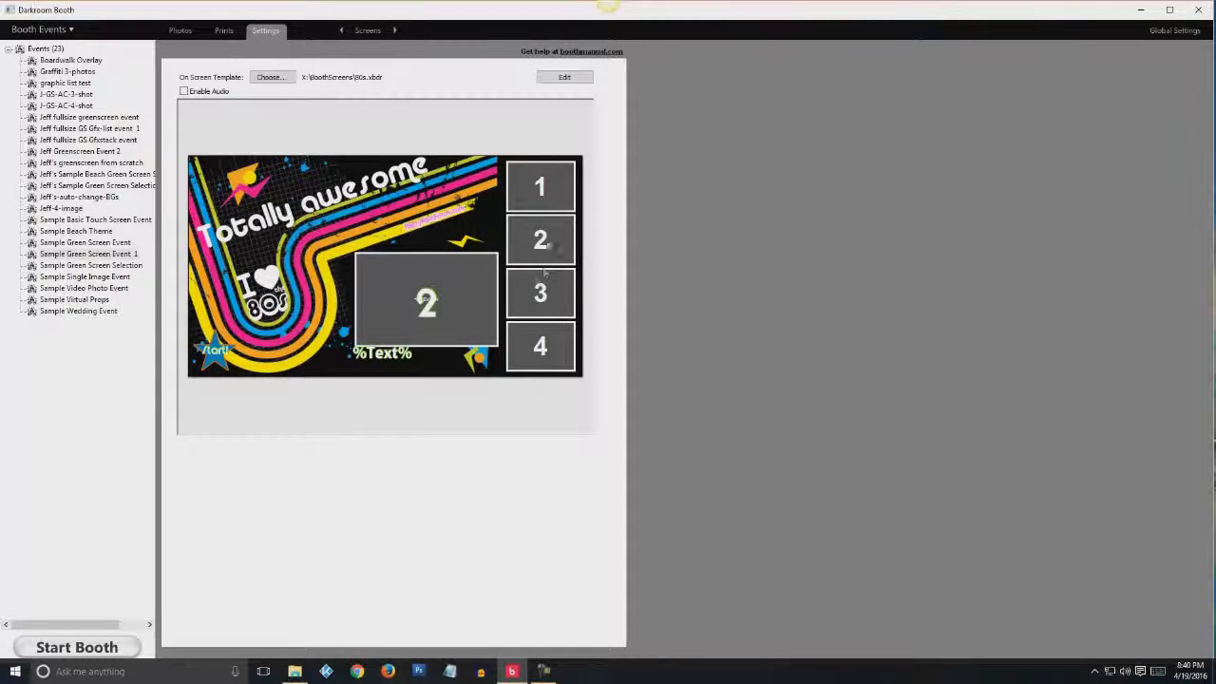
Open the 80s_2x6 print template for editing from the event's main output settings
{"action": "left_click", "coordinate": [370, 34]}
{"action": "left_click", "coordinate": [368, 55]}
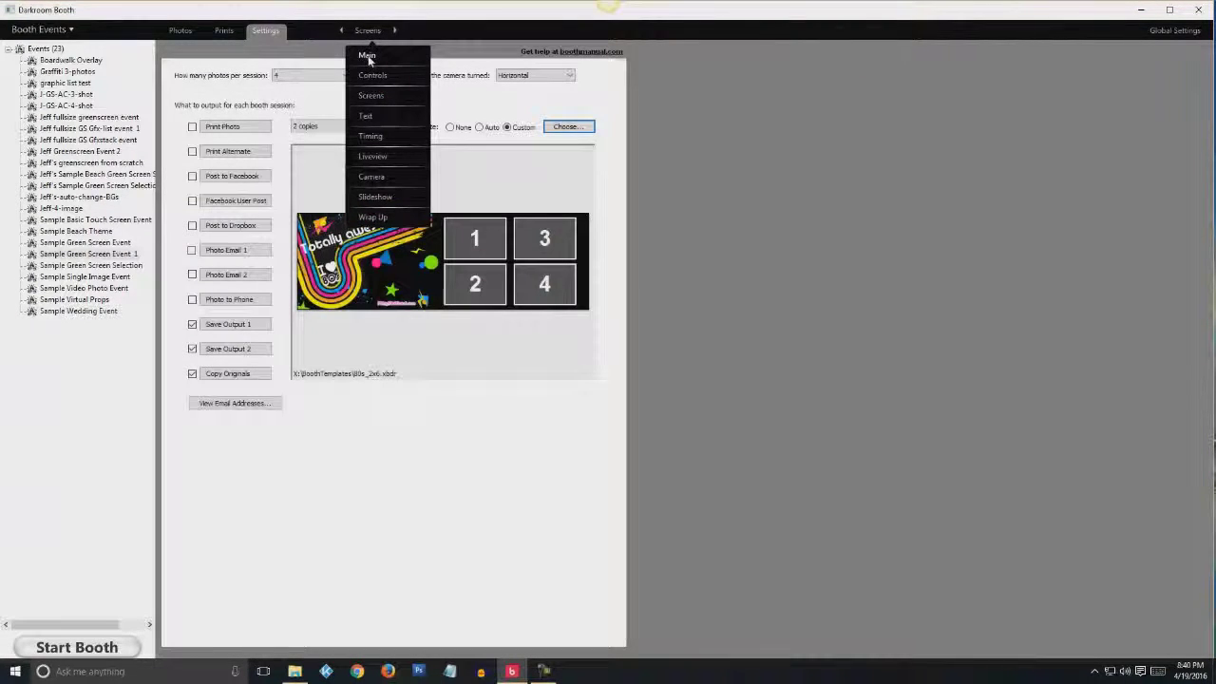
{"action": "left_click", "coordinate": [367, 57]}
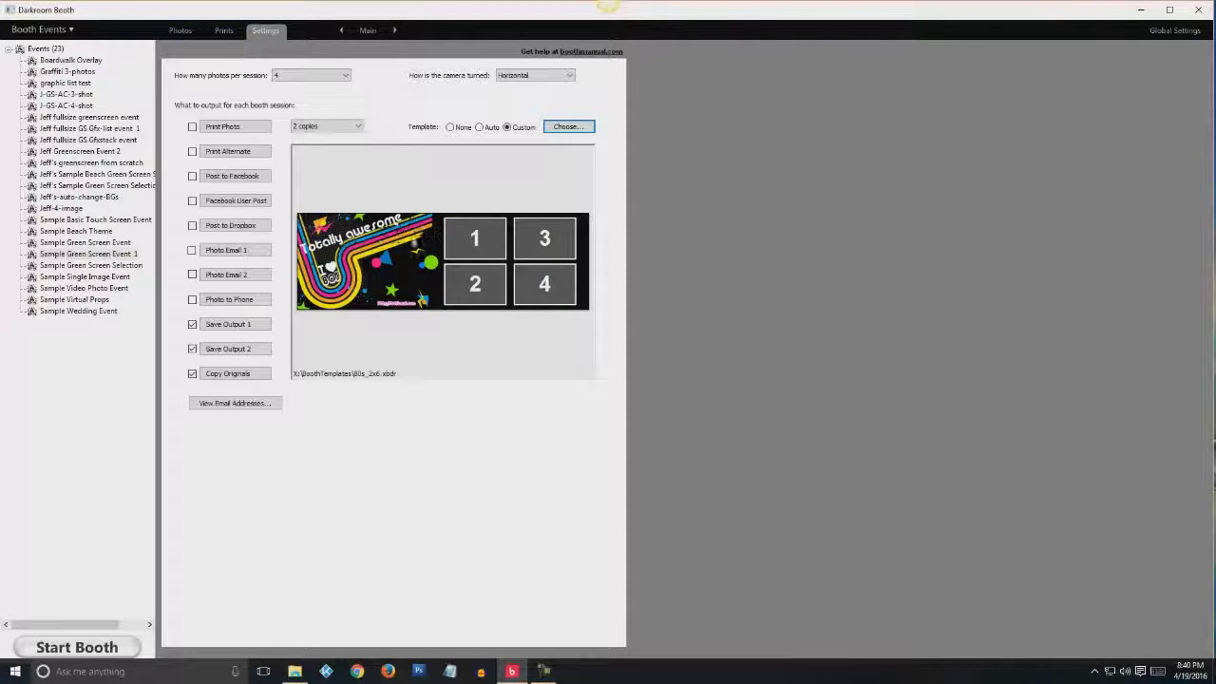
{"action": "left_click", "coordinate": [566, 129]}
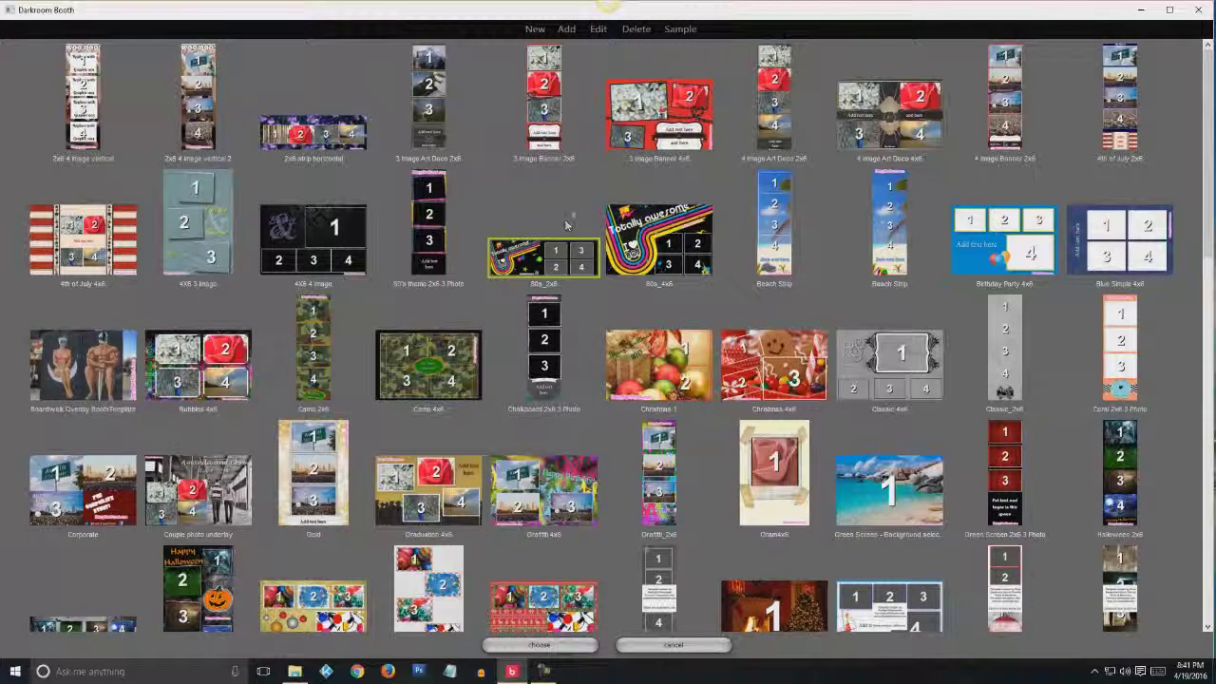
{"action": "left_click", "coordinate": [598, 29]}
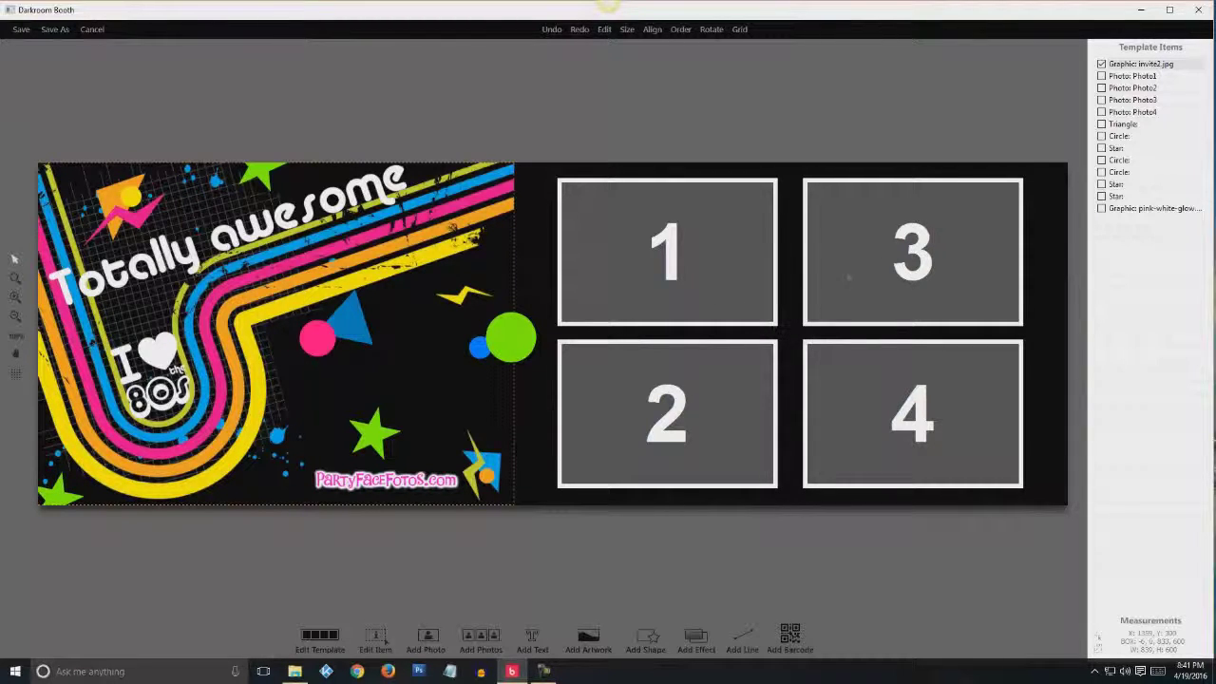
Set the transparency of Photo1 to Chroma-key (Green-screen or Blue-screen background)
{"action": "left_click", "coordinate": [1131, 87]}
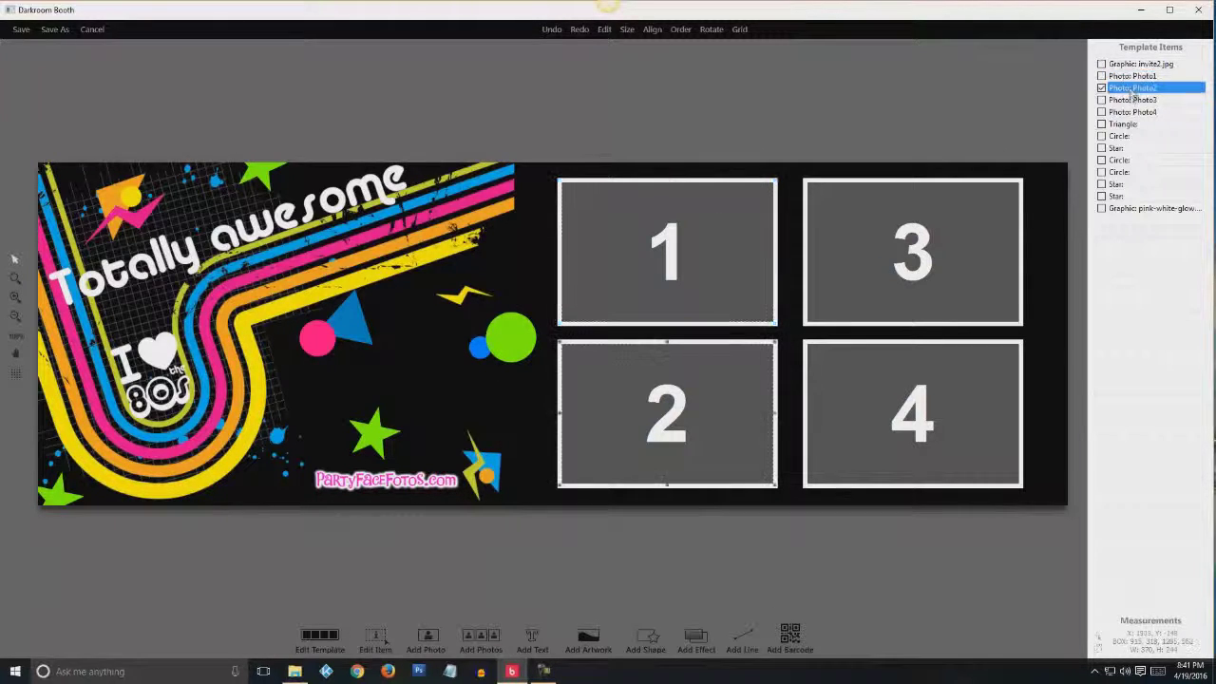
{"action": "left_click", "coordinate": [1132, 99]}
{"action": "left_click", "coordinate": [1131, 113]}
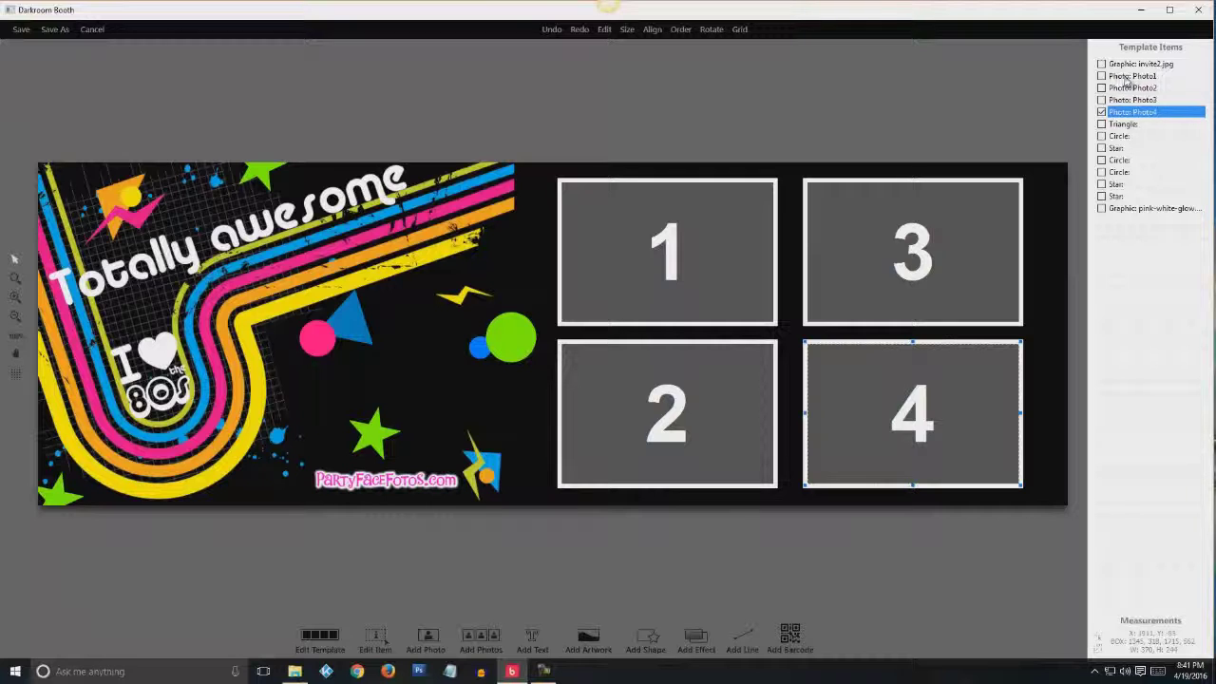
{"action": "left_click", "coordinate": [1126, 78]}
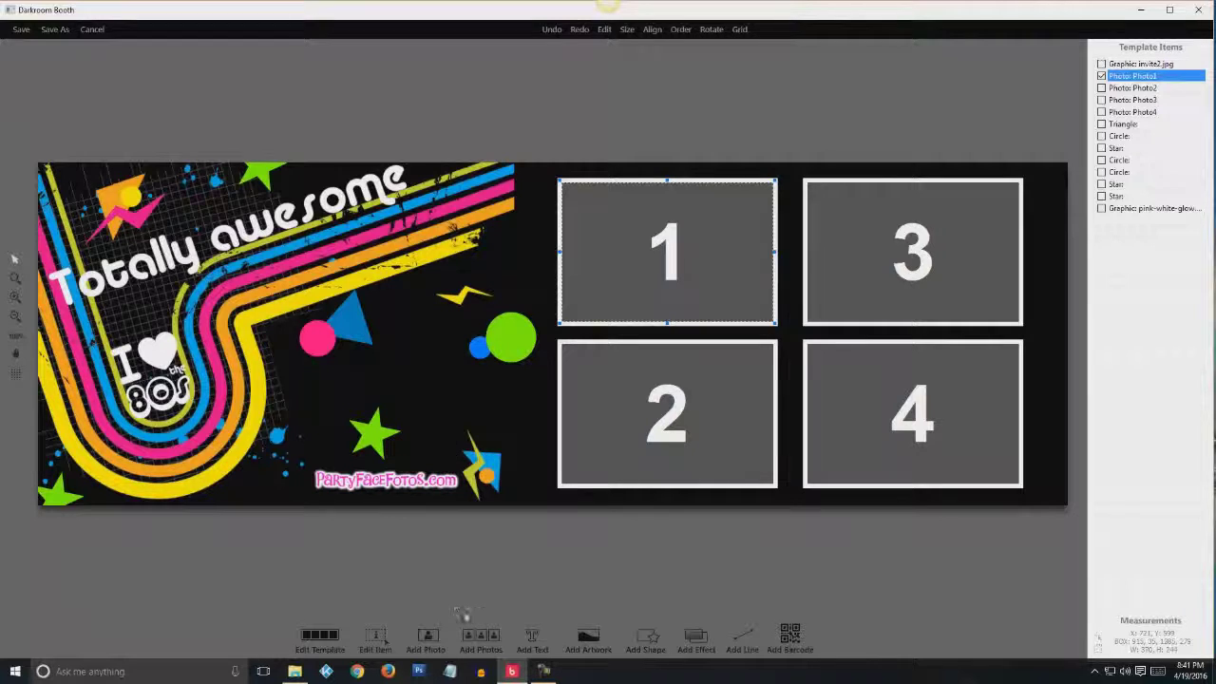
{"action": "left_click", "coordinate": [377, 642]}
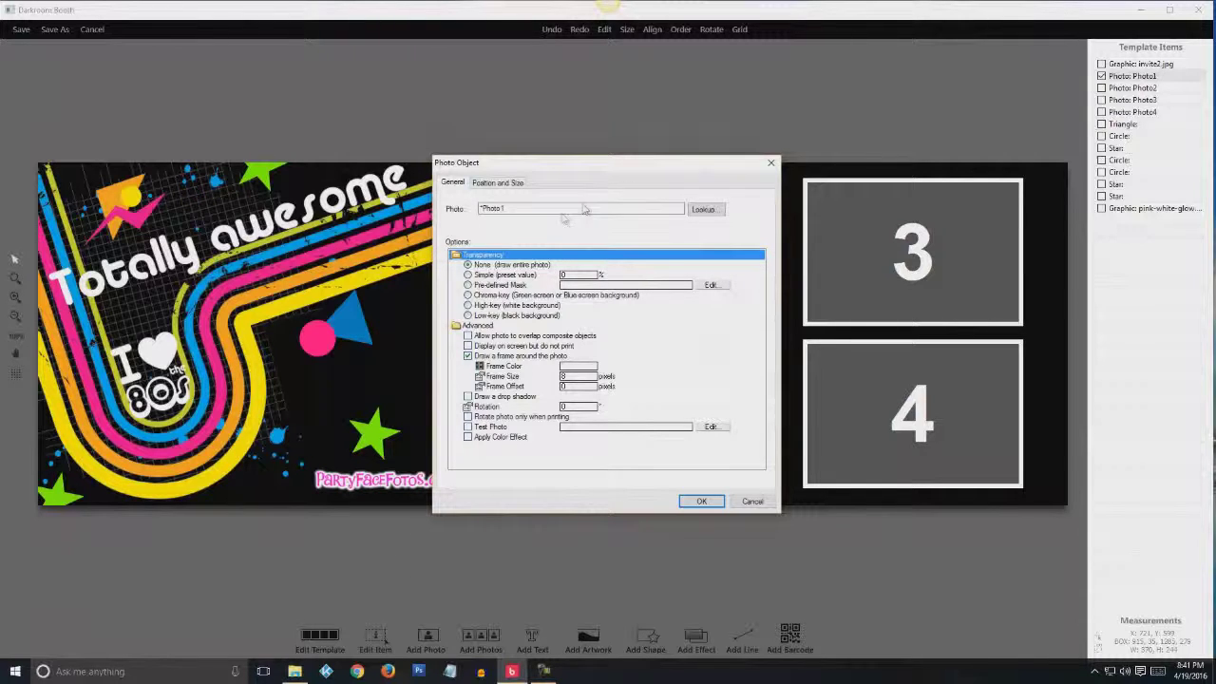
{"action": "left_click", "coordinate": [469, 296]}
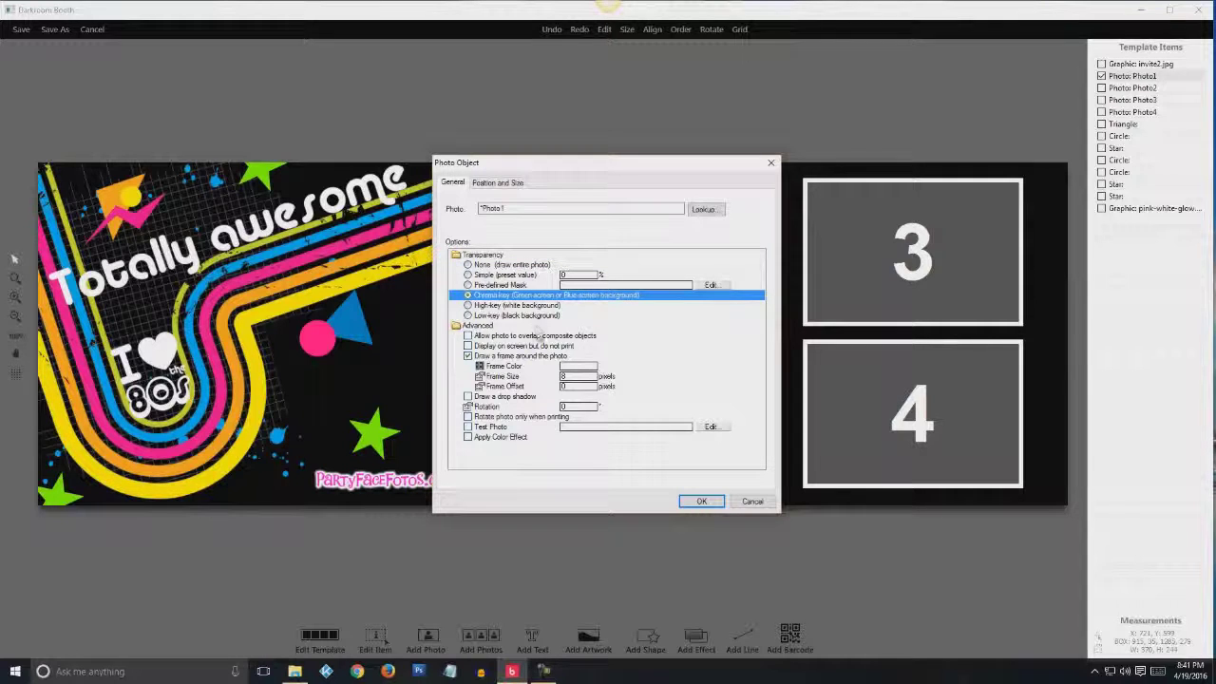
{"action": "left_click", "coordinate": [701, 501]}
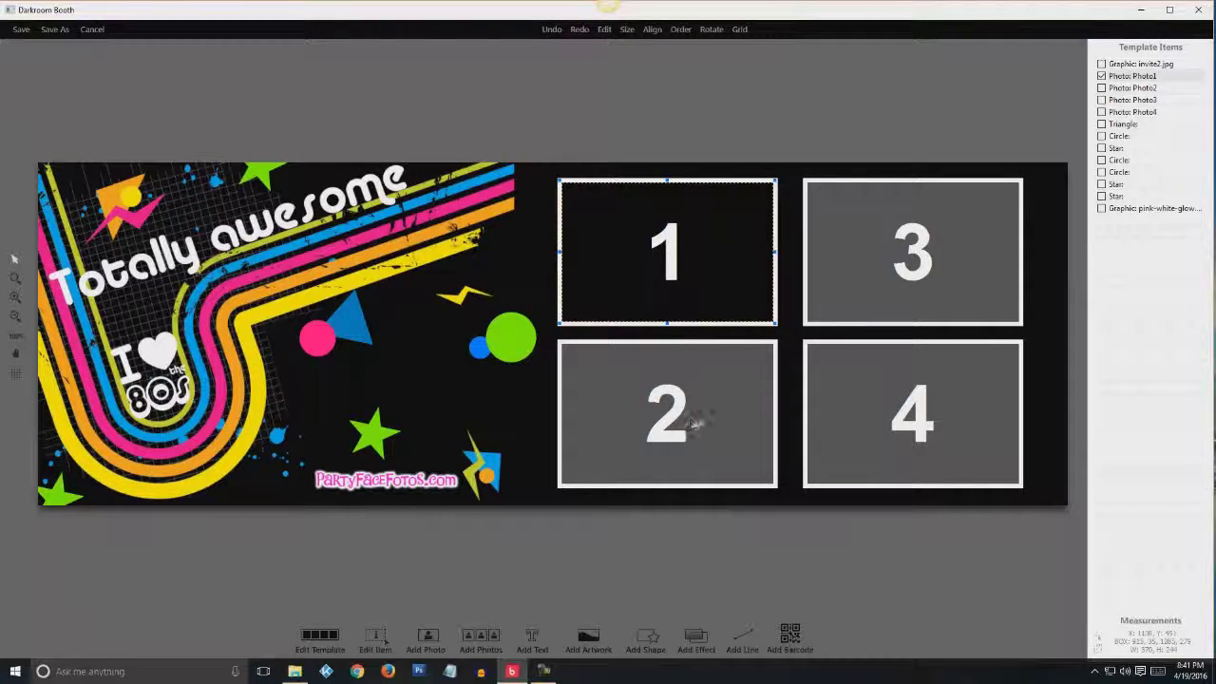
Set the transparency of Photo2 to Chroma-key (Green-screen or Blue-screen background)
{"action": "left_click", "coordinate": [1130, 87]}
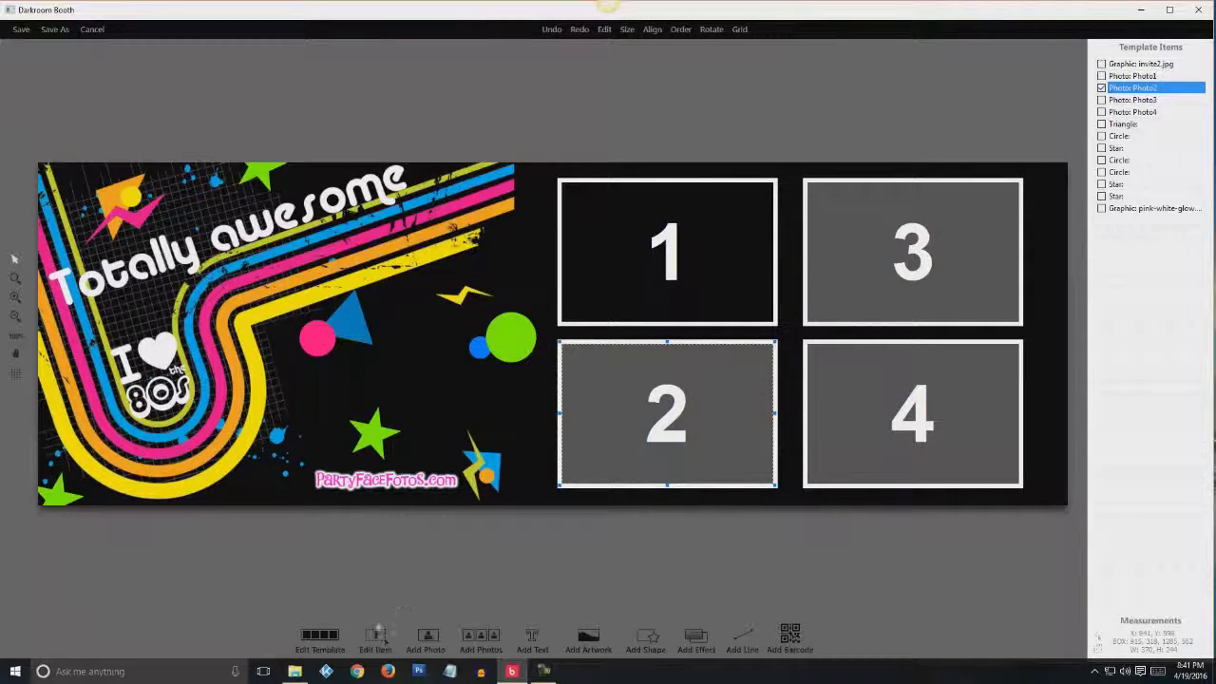
{"action": "left_click", "coordinate": [376, 638]}
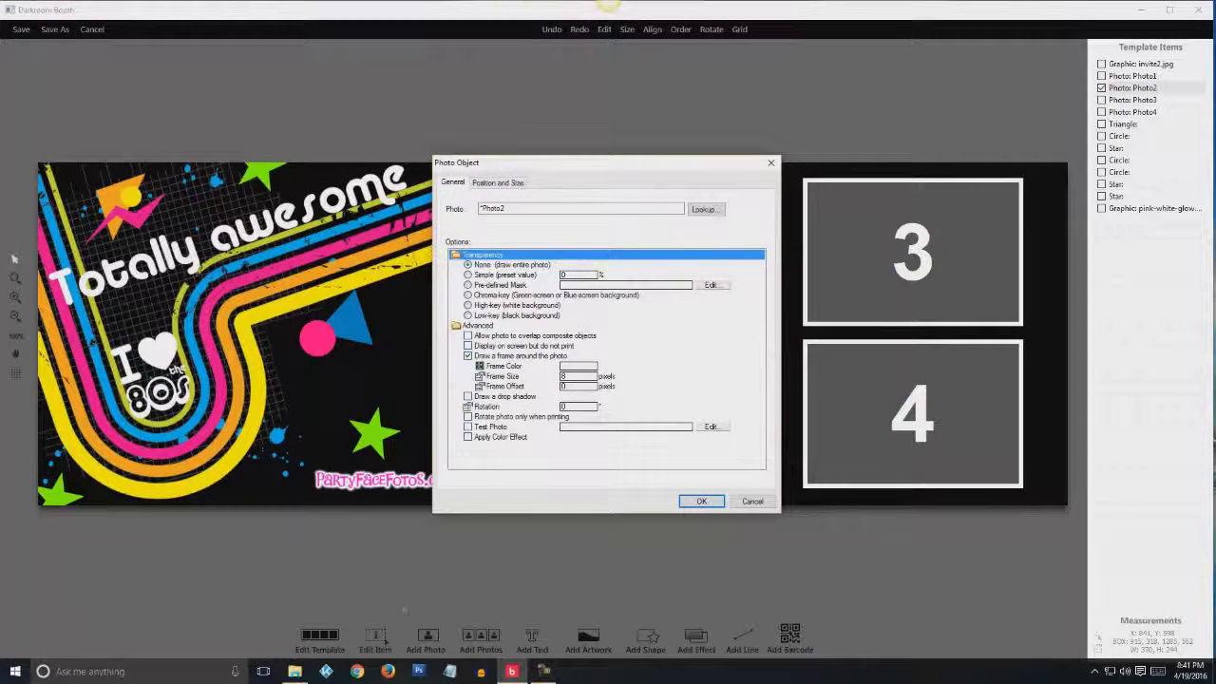
{"action": "left_click", "coordinate": [537, 295]}
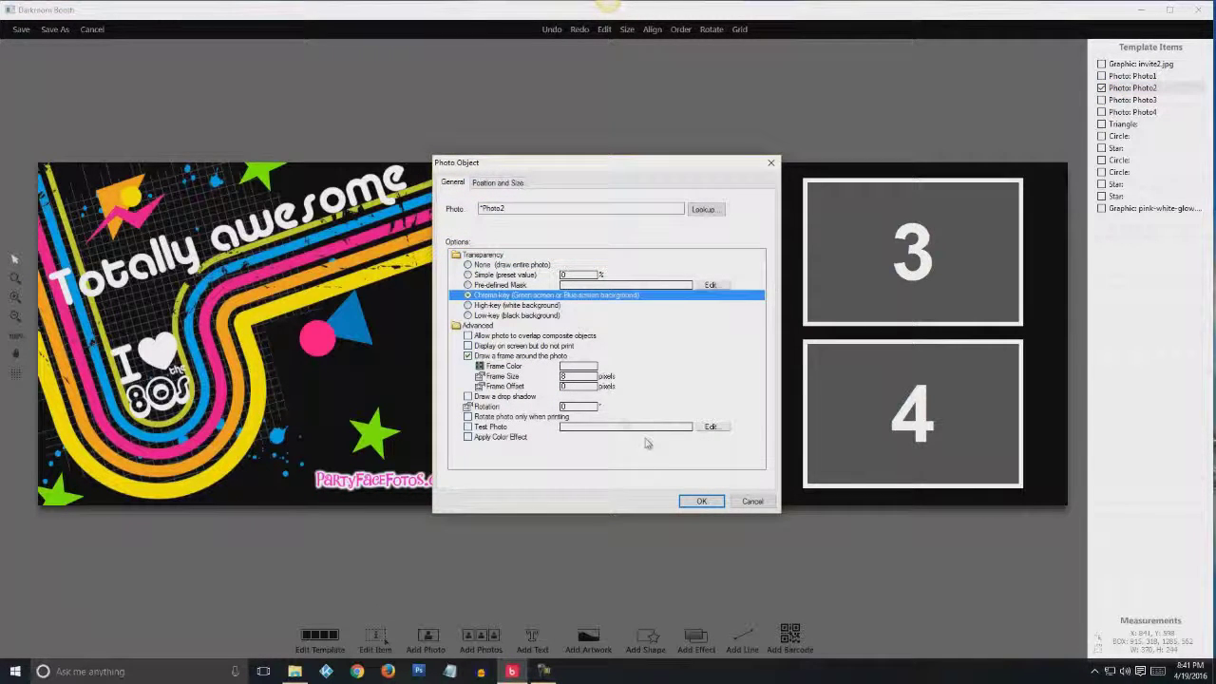
{"action": "left_click", "coordinate": [701, 500]}
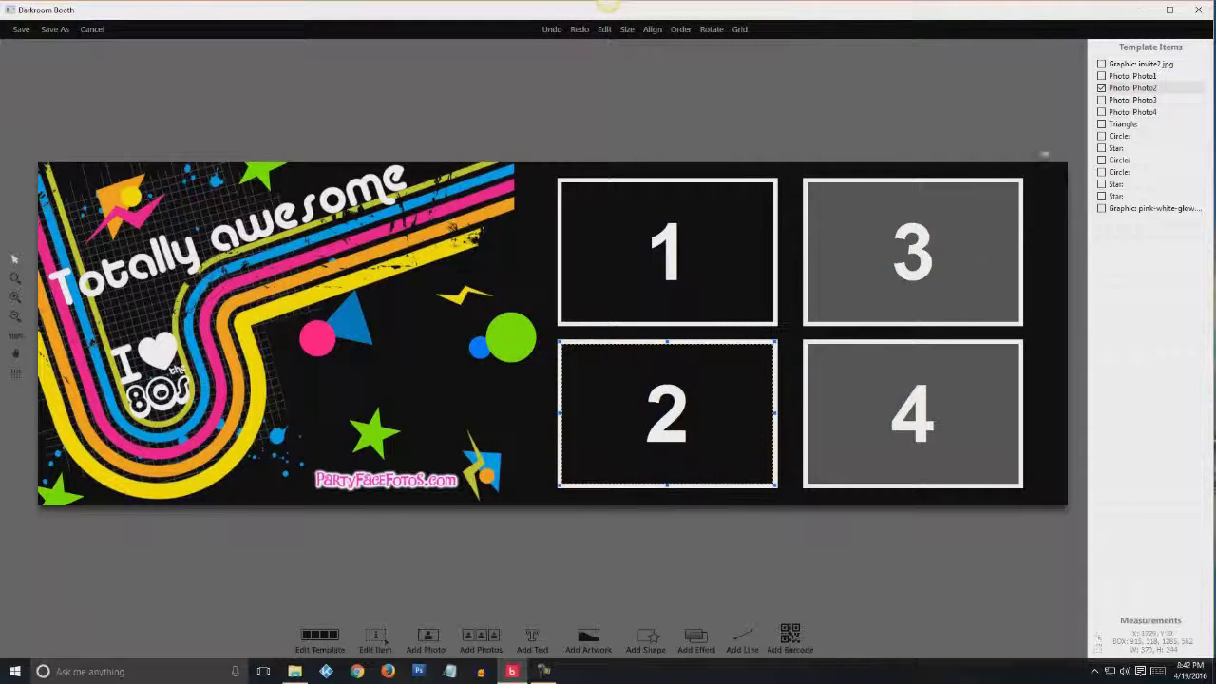
Set the transparency of Photo3 and Photo4 to Chroma-key (Green-screen or Blue-screen background)
{"action": "left_click", "coordinate": [1125, 99]}
{"action": "left_click", "coordinate": [375, 637]}
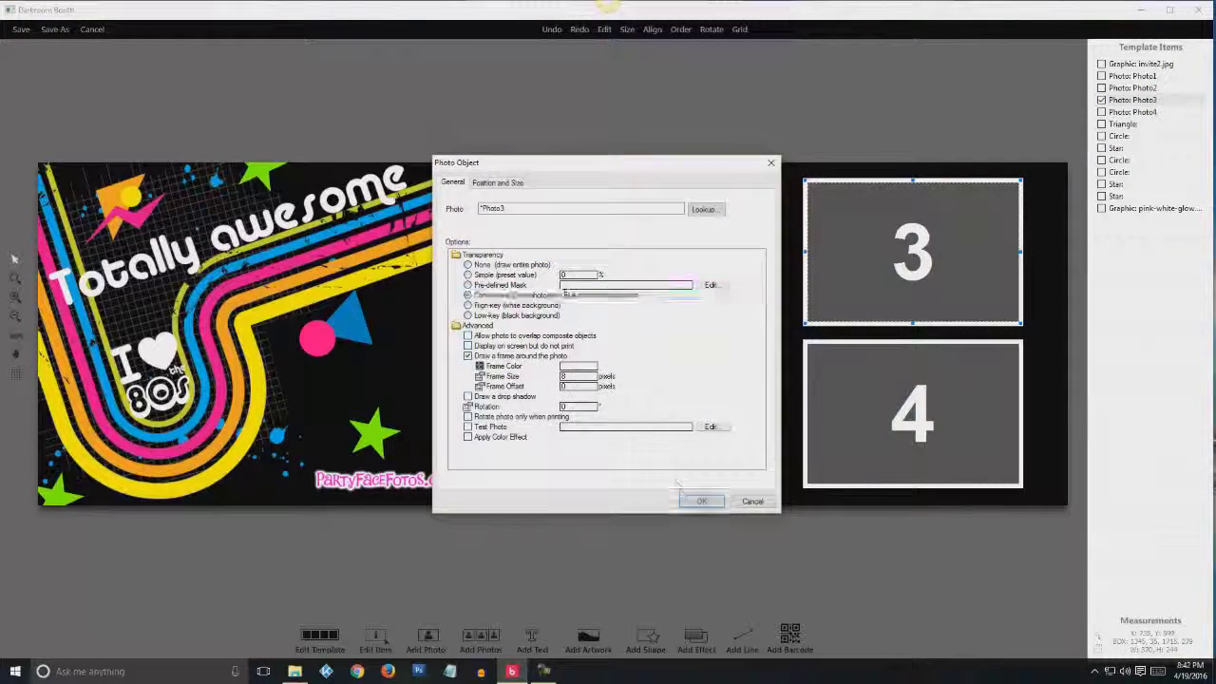
{"action": "left_click", "coordinate": [701, 501]}
{"action": "left_click", "coordinate": [912, 414]}
{"action": "left_click", "coordinate": [375, 636]}
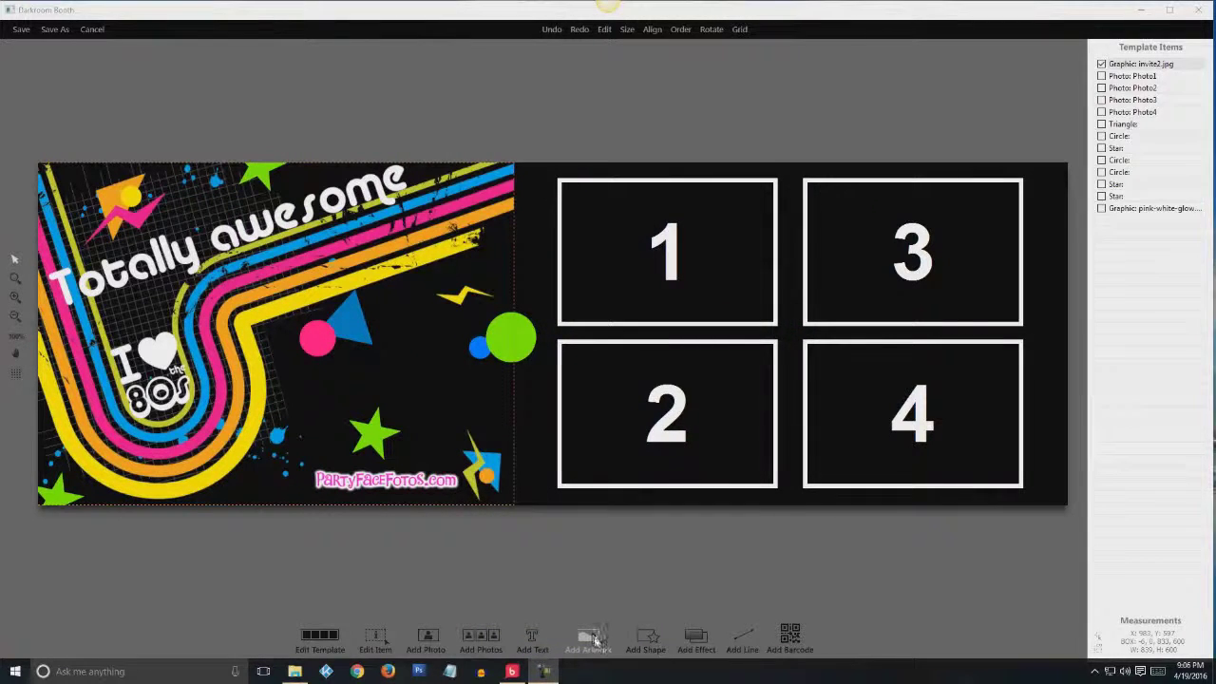
Add 0001.jpg from the BoothTemplates folder to the template as a single graphic
{"action": "left_click", "coordinate": [589, 638]}
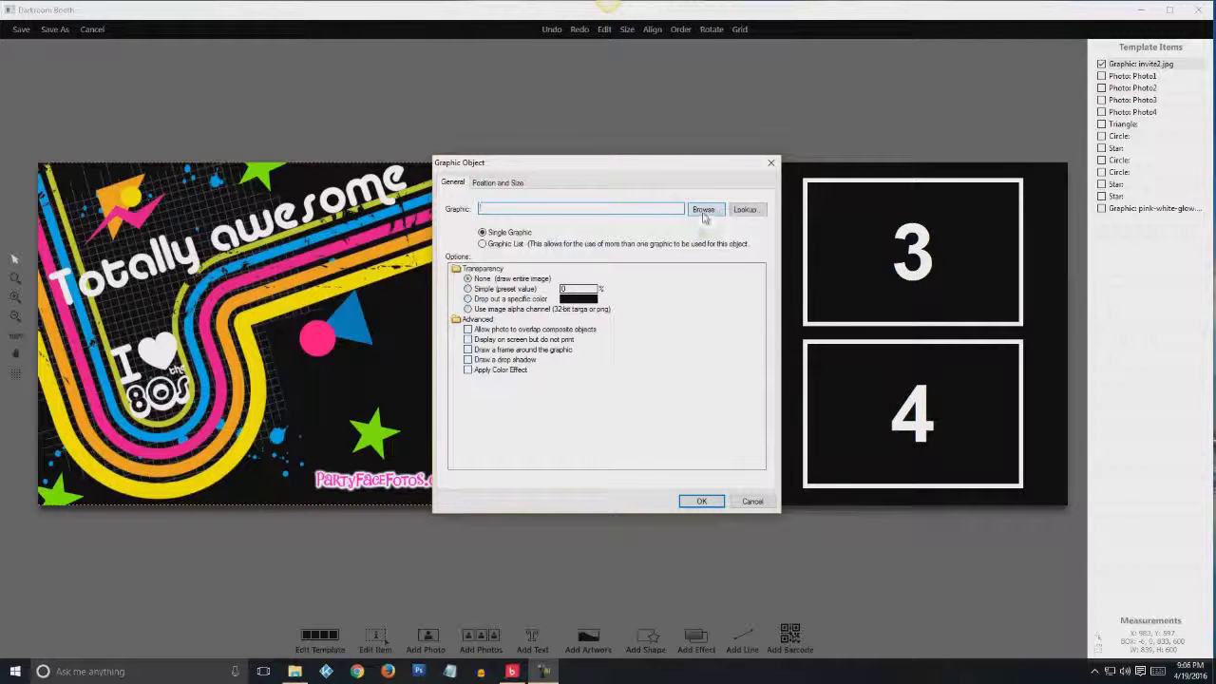
{"action": "left_click", "coordinate": [703, 210]}
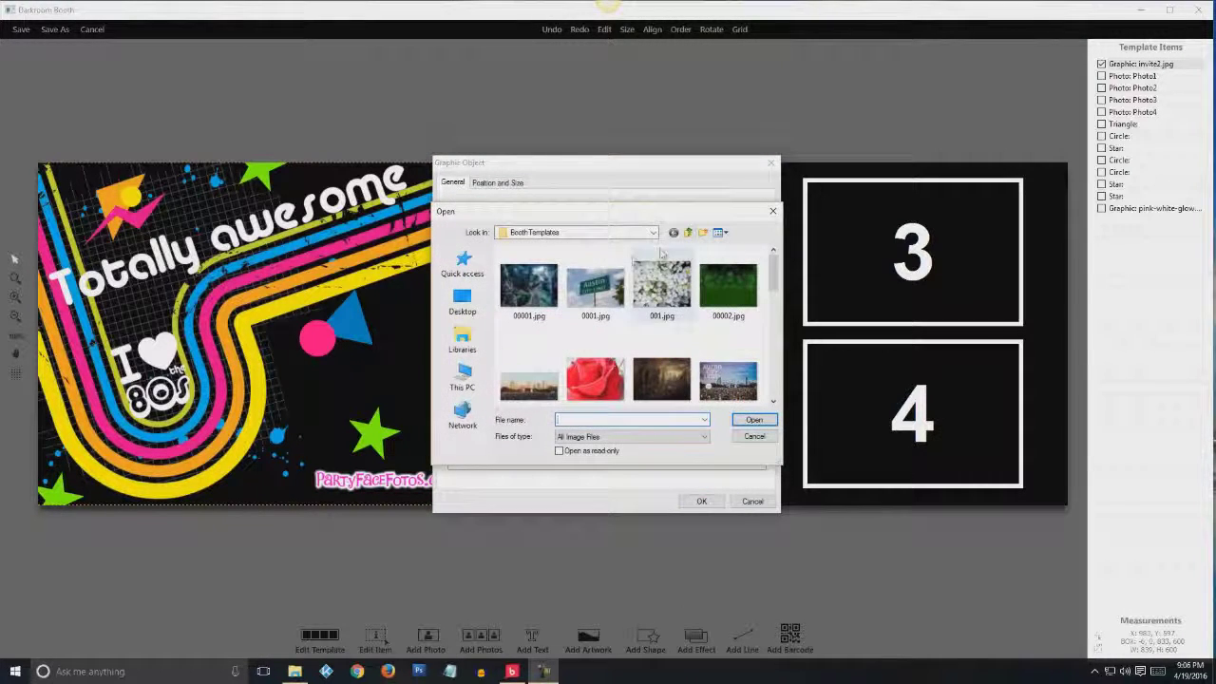
{"action": "left_click", "coordinate": [606, 293]}
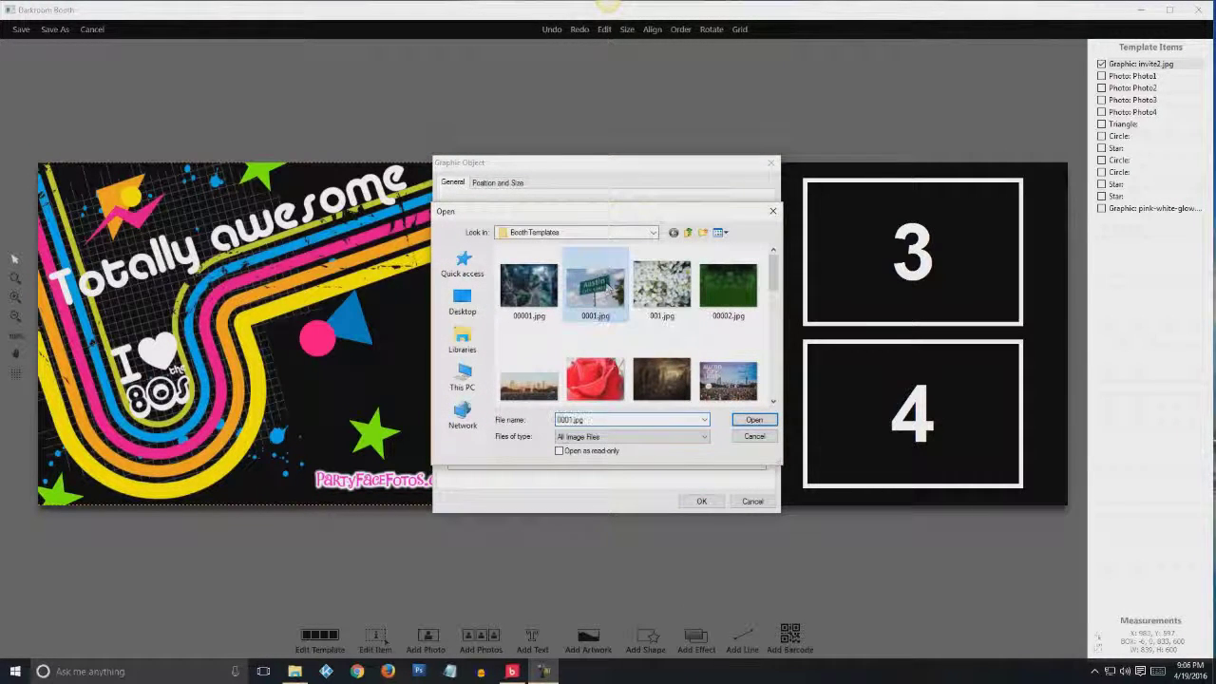
{"action": "left_click", "coordinate": [753, 421]}
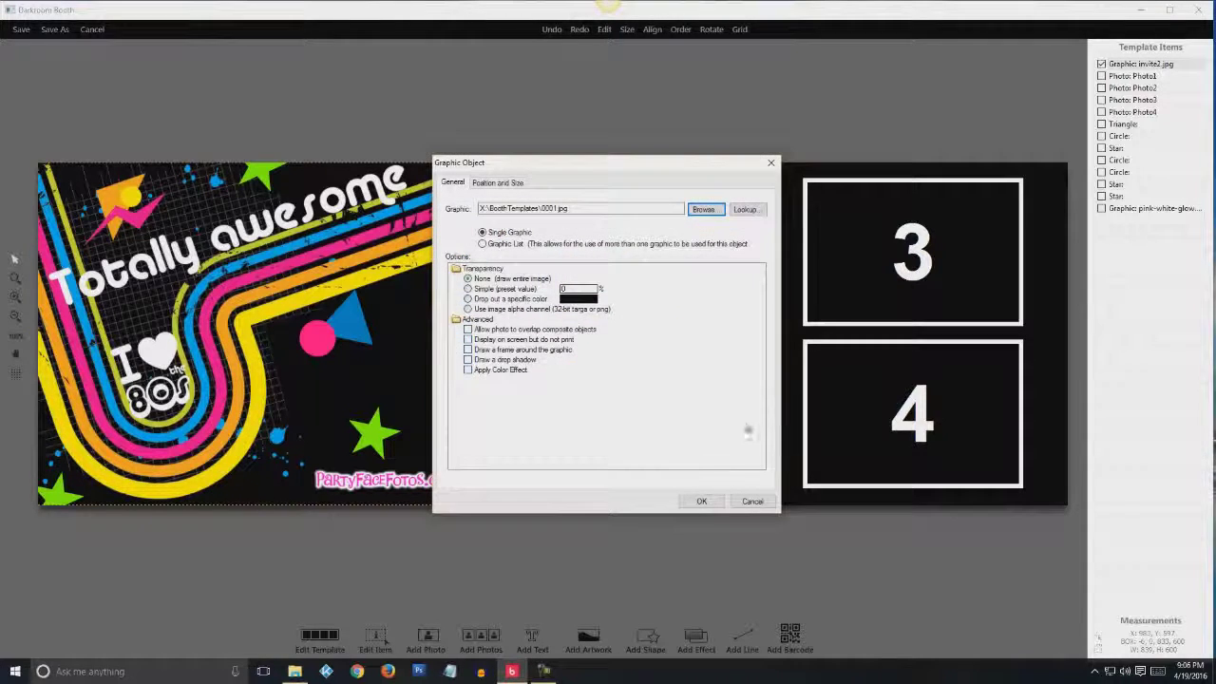
{"action": "left_click", "coordinate": [701, 501]}
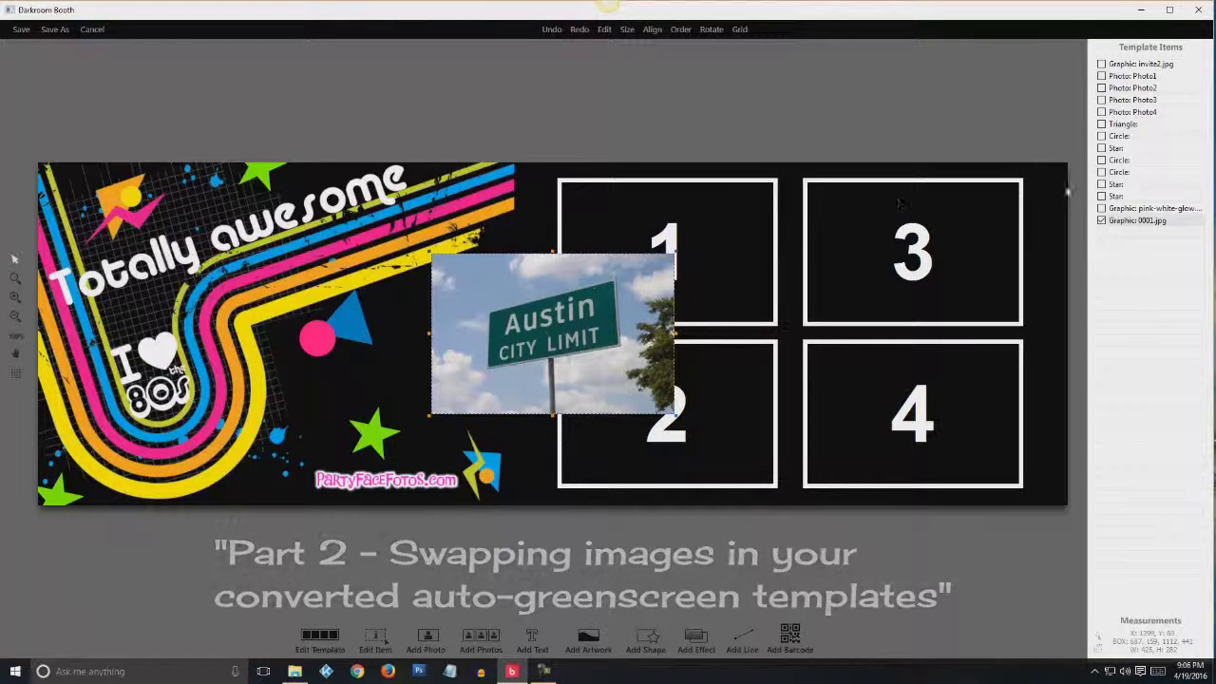
Match the 0001.jpg graphic to Photo1's size and position, and order it directly after invite2.jpg so it sits behind Photo1
{"action": "left_click", "coordinate": [1132, 222]}
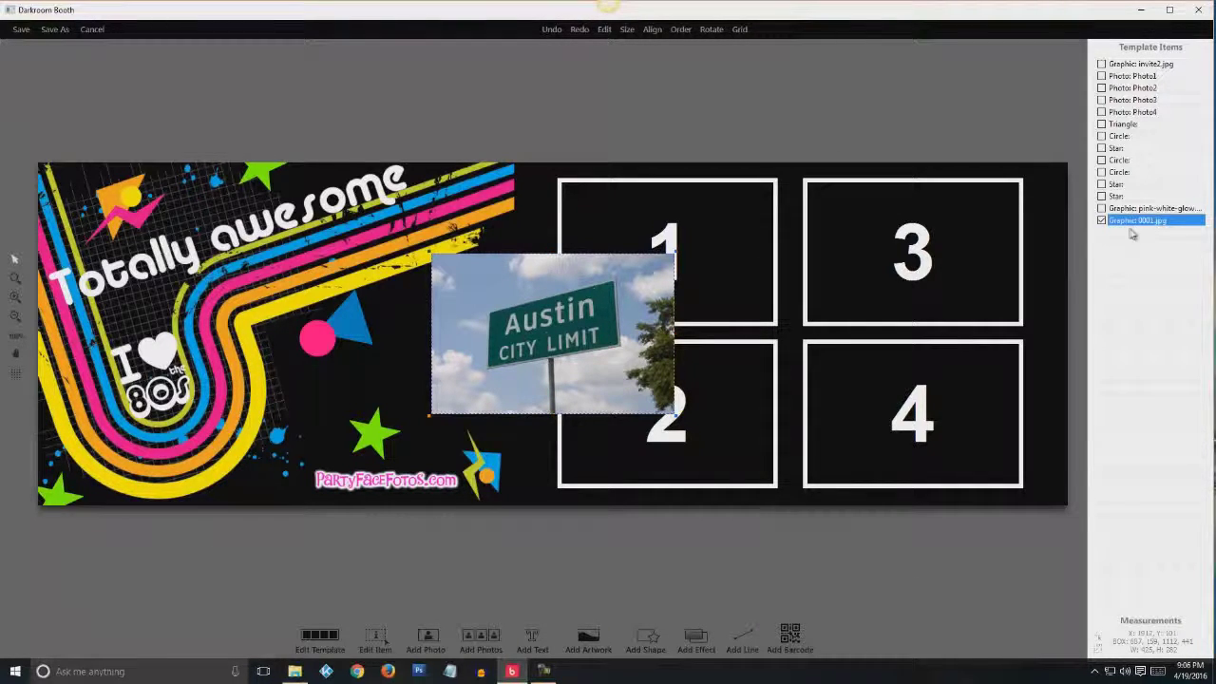
{"action": "left_click", "coordinate": [1132, 78]}
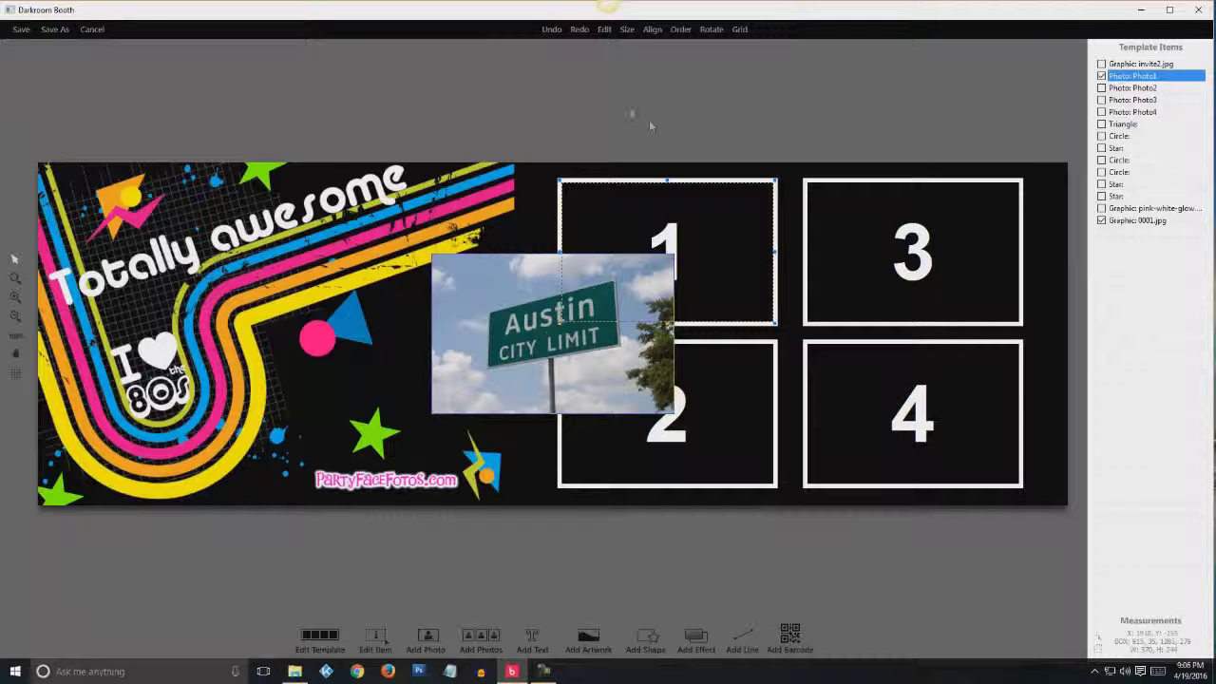
{"action": "left_click", "coordinate": [628, 30]}
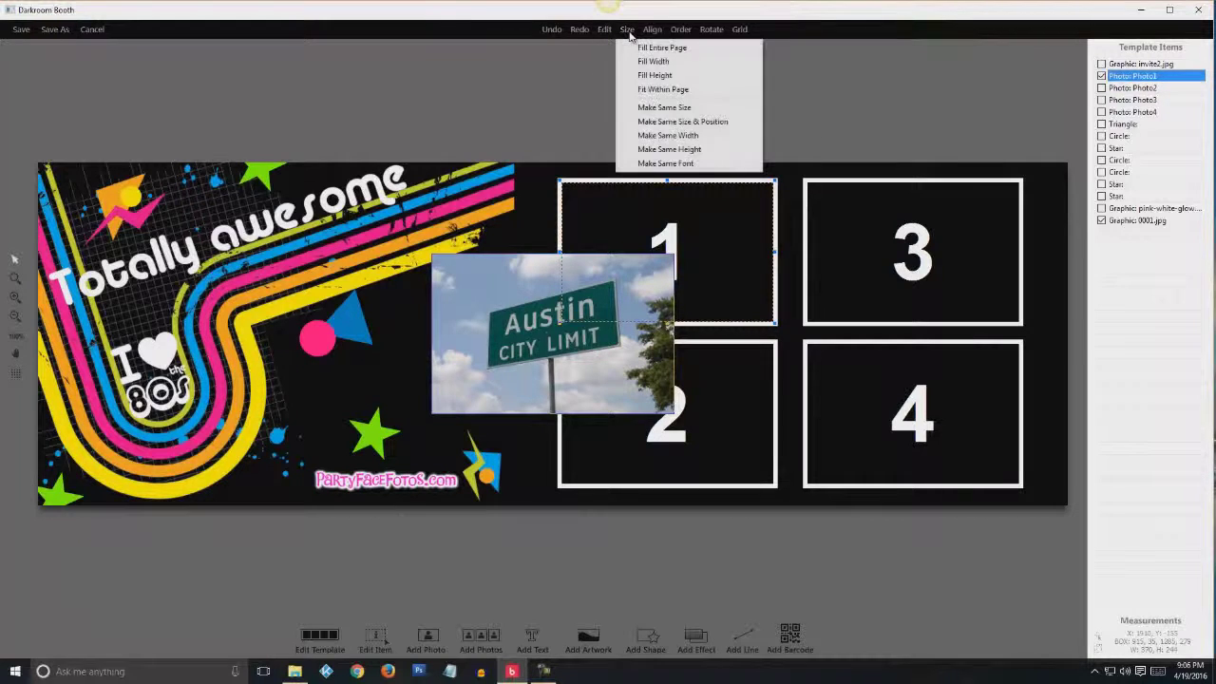
{"action": "left_click", "coordinate": [659, 124]}
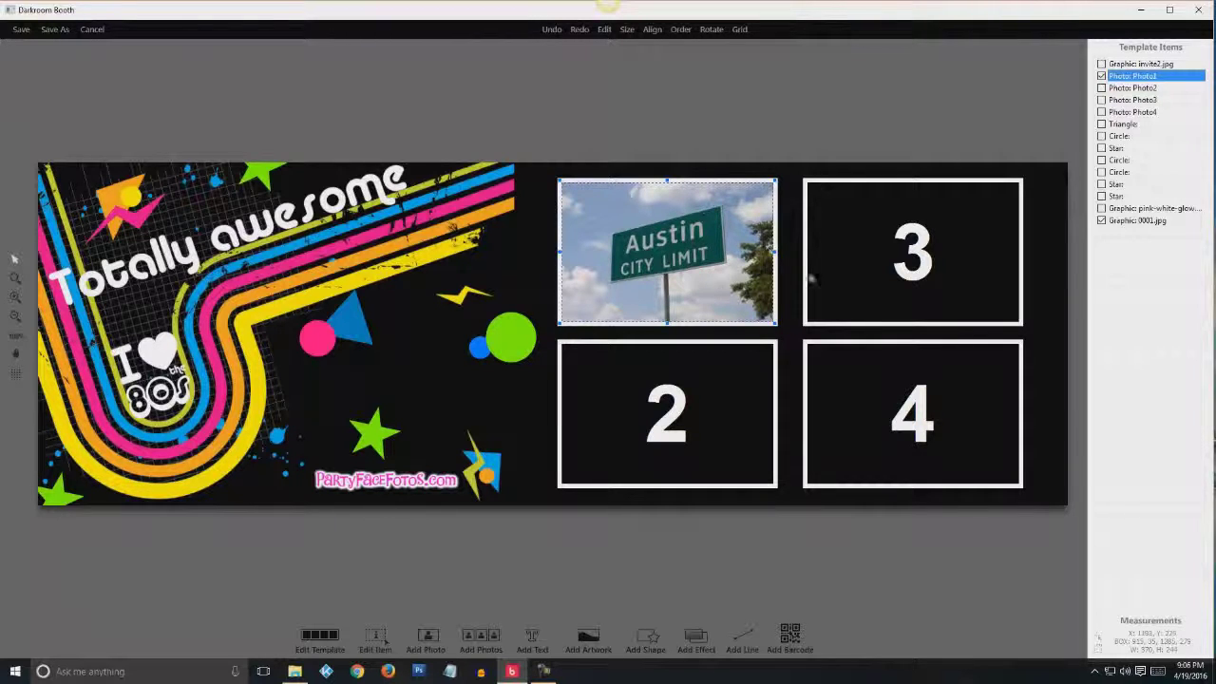
{"action": "left_click", "coordinate": [1130, 222]}
{"action": "left_click_drag", "start_coordinate": [1132, 223], "coordinate": [1129, 78]}
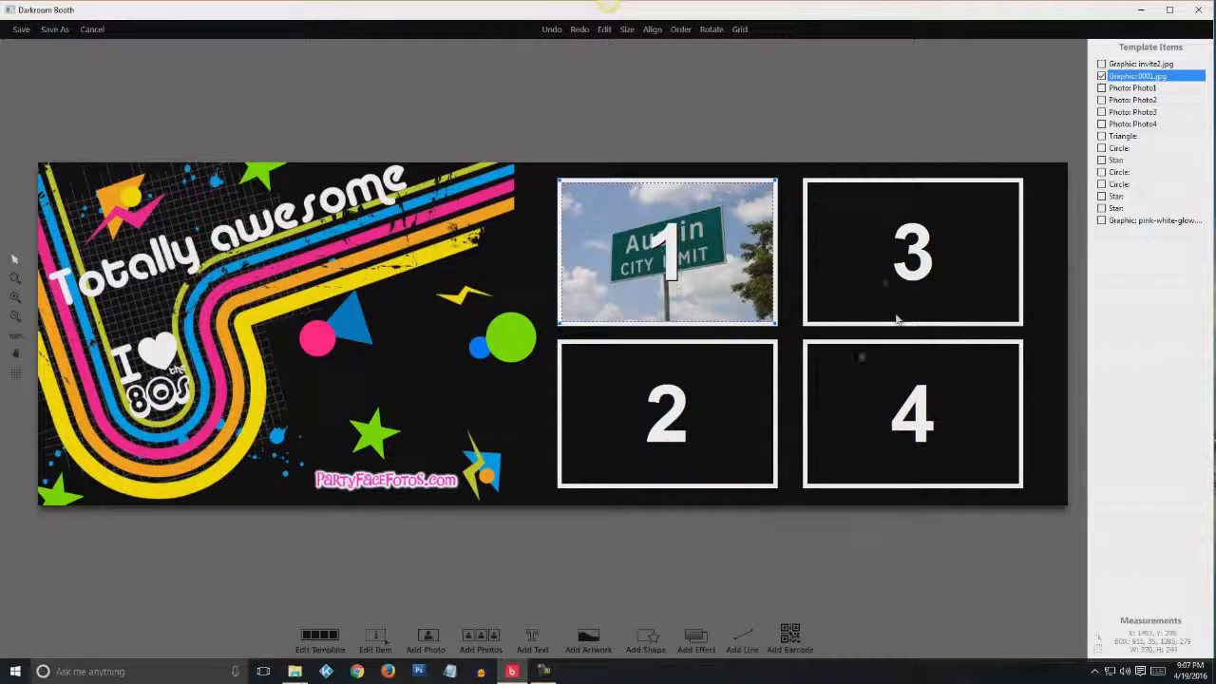
Add 0002.jpg from the BoothTemplates folder to the template as a single graphic
{"action": "left_click", "coordinate": [588, 637]}
{"action": "left_click", "coordinate": [708, 209]}
{"action": "left_click", "coordinate": [529, 378]}
{"action": "left_click", "coordinate": [753, 419]}
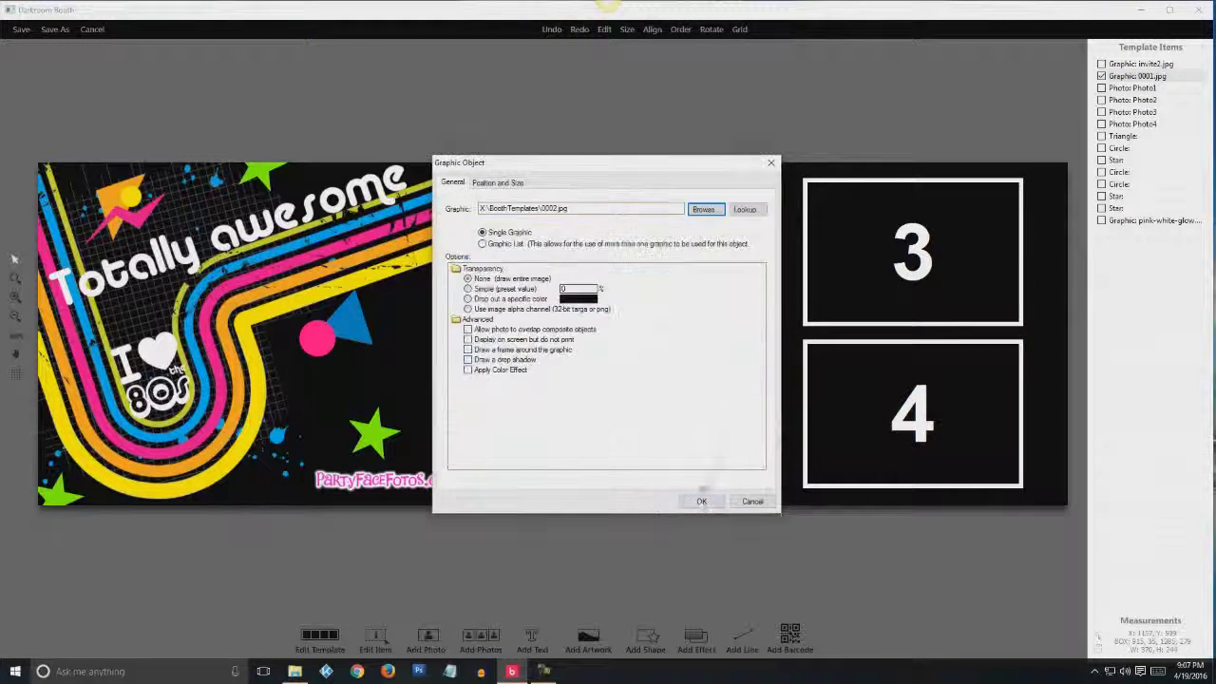
{"action": "left_click", "coordinate": [701, 500]}
Match the 0002.jpg graphic to Photo2's size and position, and order it directly after invite2.jpg, behind the photos
{"action": "left_click", "coordinate": [1132, 100]}
{"action": "left_click", "coordinate": [627, 28]}
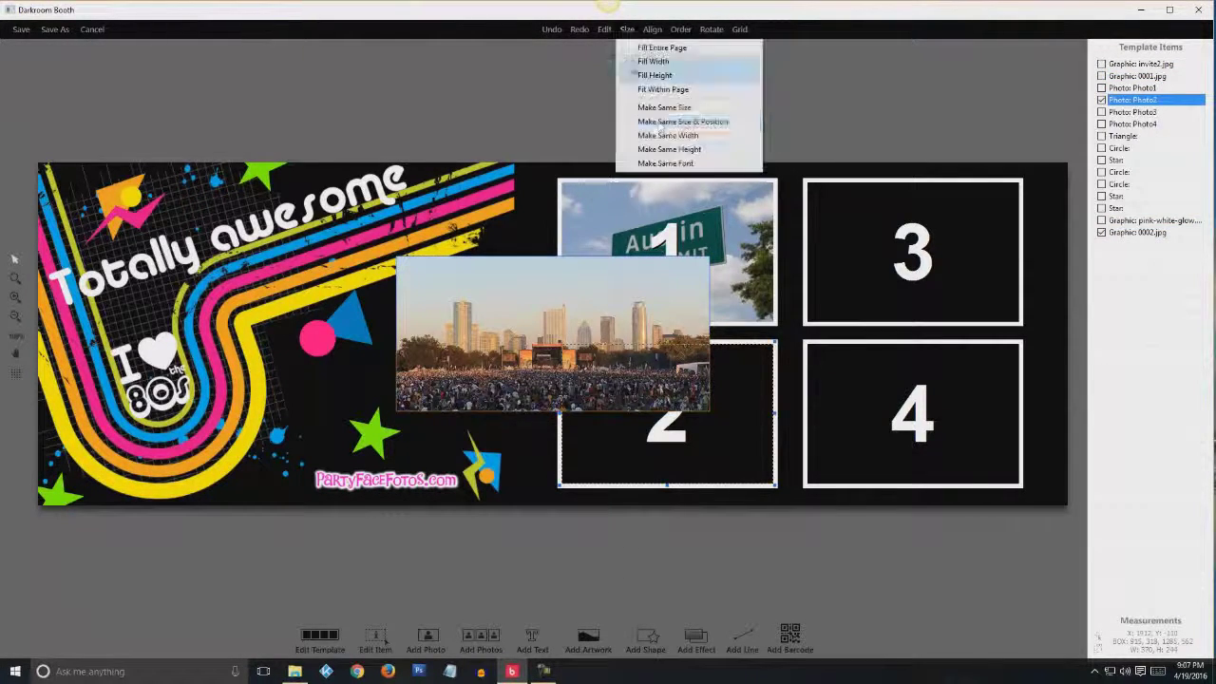
{"action": "left_click", "coordinate": [664, 44]}
{"action": "left_click_drag", "start_coordinate": [1137, 232], "coordinate": [1137, 76]}
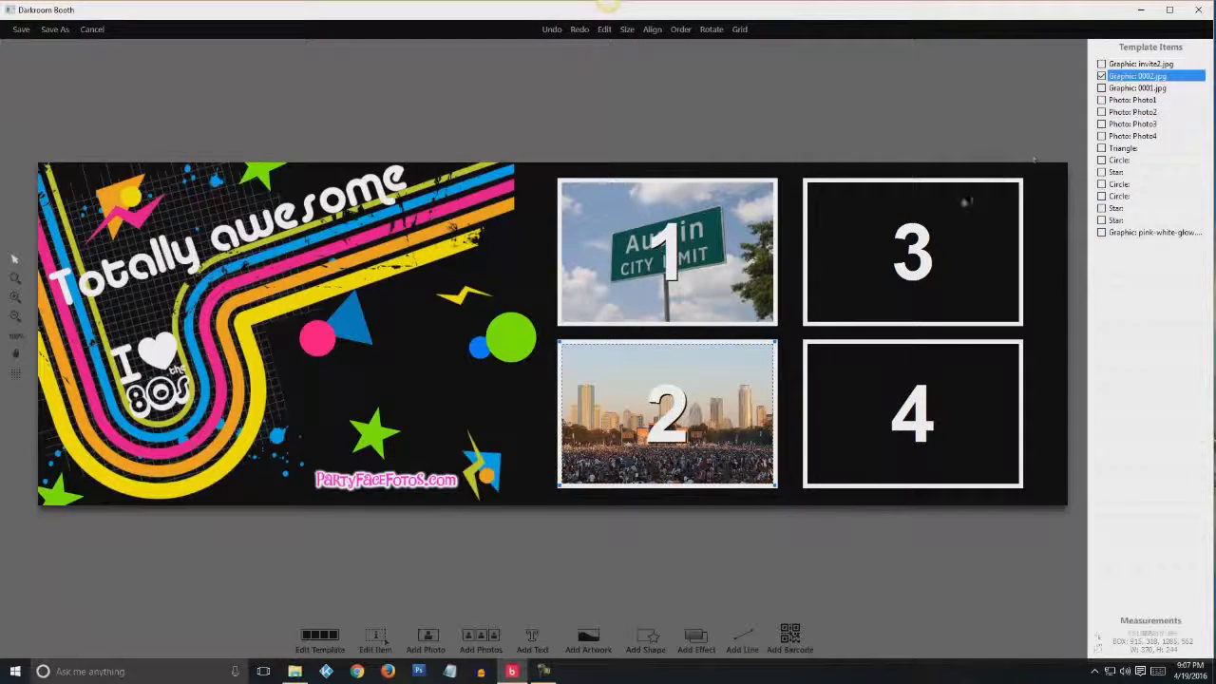
Add 0003.jpg from the BoothTemplates folder to the template as a single graphic
{"action": "left_click", "coordinate": [587, 637]}
{"action": "left_click", "coordinate": [703, 209]}
{"action": "left_click", "coordinate": [717, 366]}
{"action": "left_click", "coordinate": [752, 420]}
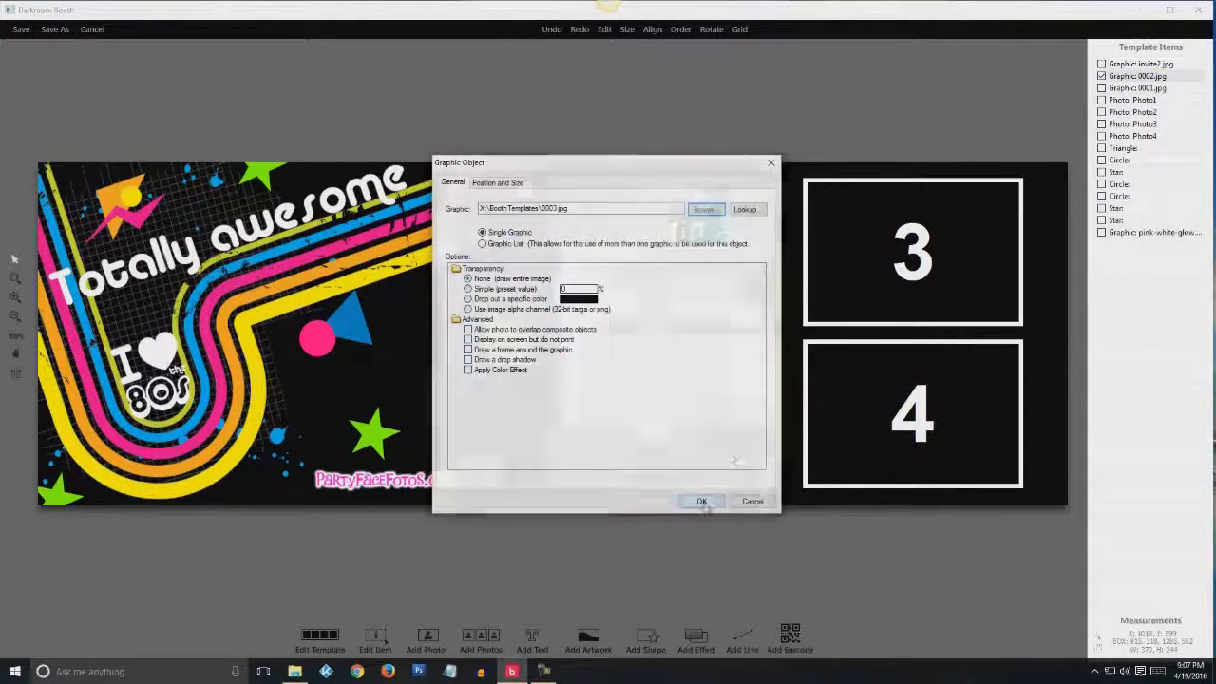
{"action": "left_click", "coordinate": [701, 500]}
Match the 0003.jpg graphic to Photo3's size and position, and order it between 0002.jpg and 0001.jpg, behind the photos
{"action": "left_click_drag", "start_coordinate": [1130, 244], "coordinate": [1129, 125]}
{"action": "left_click", "coordinate": [627, 28]}
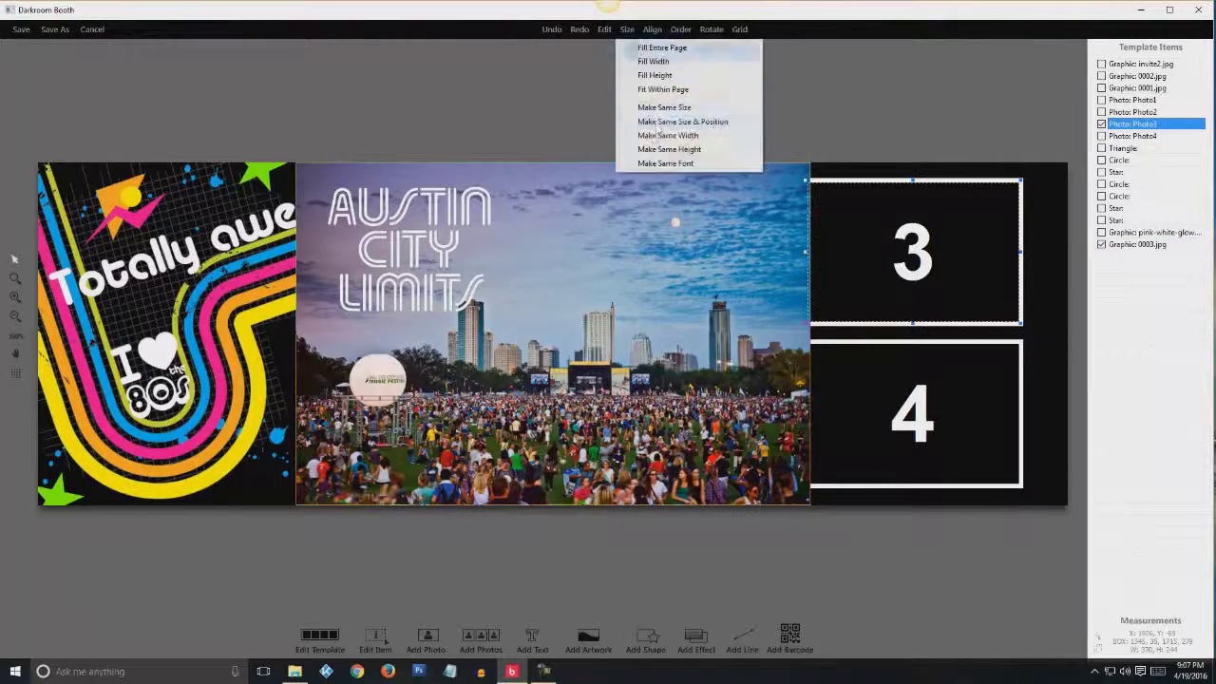
{"action": "left_click", "coordinate": [665, 45]}
{"action": "left_click_drag", "start_coordinate": [1131, 244], "coordinate": [1137, 87]}
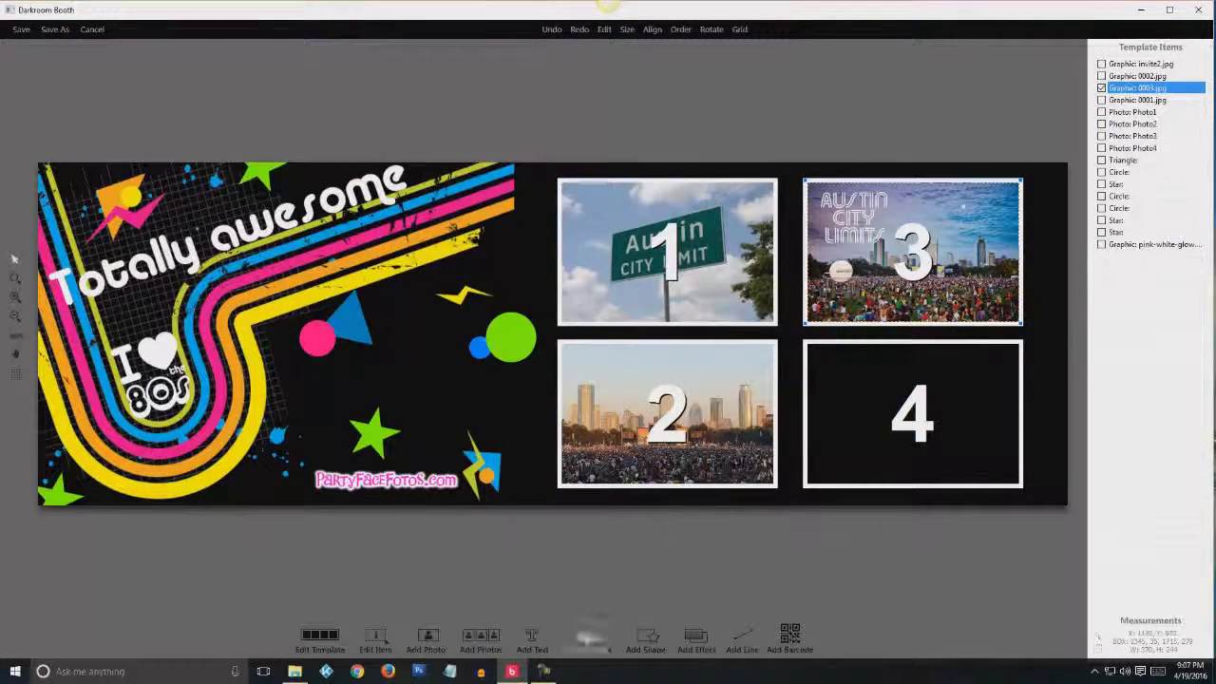
Add 0004.jpg from the BoothTemplates folder to the template as a graphic
{"action": "left_click", "coordinate": [587, 636]}
{"action": "left_click", "coordinate": [703, 209]}
{"action": "left_click_drag", "start_coordinate": [774, 262], "coordinate": [784, 306]}
{"action": "double_click", "coordinate": [661, 351]}
{"action": "left_click", "coordinate": [701, 501]}
Match the 0004.jpg graphic to Photo4's size and position, and order it among the other background graphics behind the photos
{"action": "left_click", "coordinate": [1123, 258]}
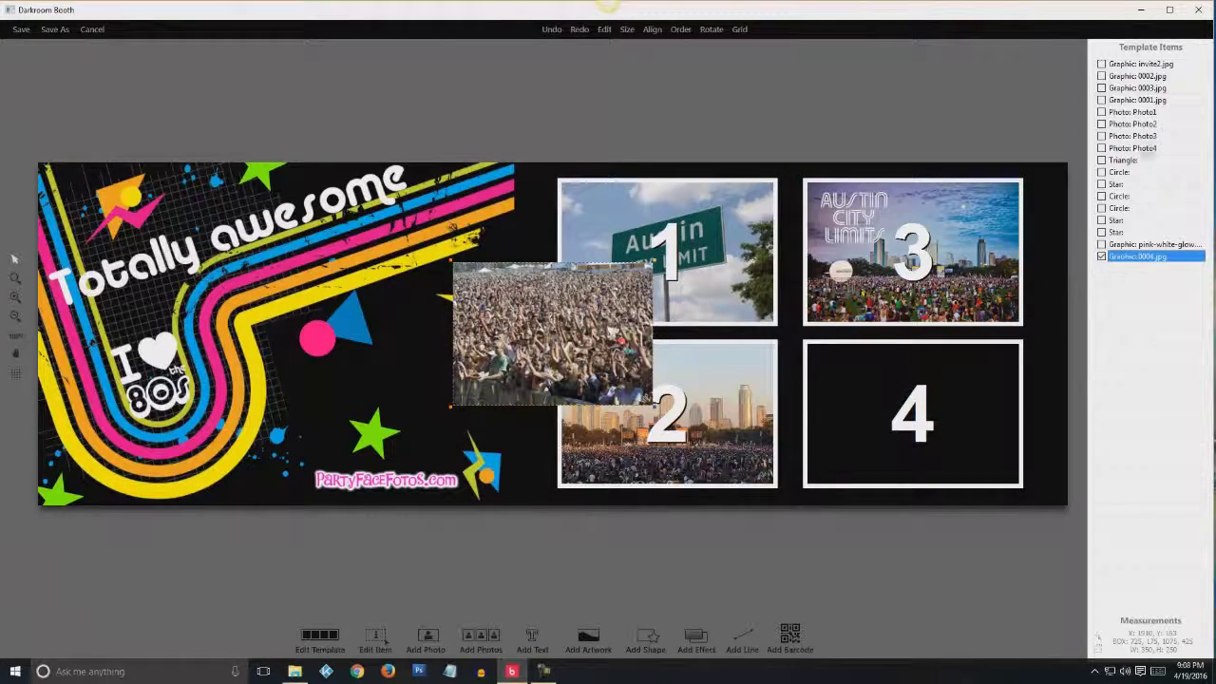
{"action": "left_click", "coordinate": [1132, 148]}
{"action": "left_click", "coordinate": [627, 28]}
{"action": "left_click", "coordinate": [719, 120]}
{"action": "left_click", "coordinate": [1125, 260]}
{"action": "left_click_drag", "start_coordinate": [1126, 259], "coordinate": [1130, 99]}
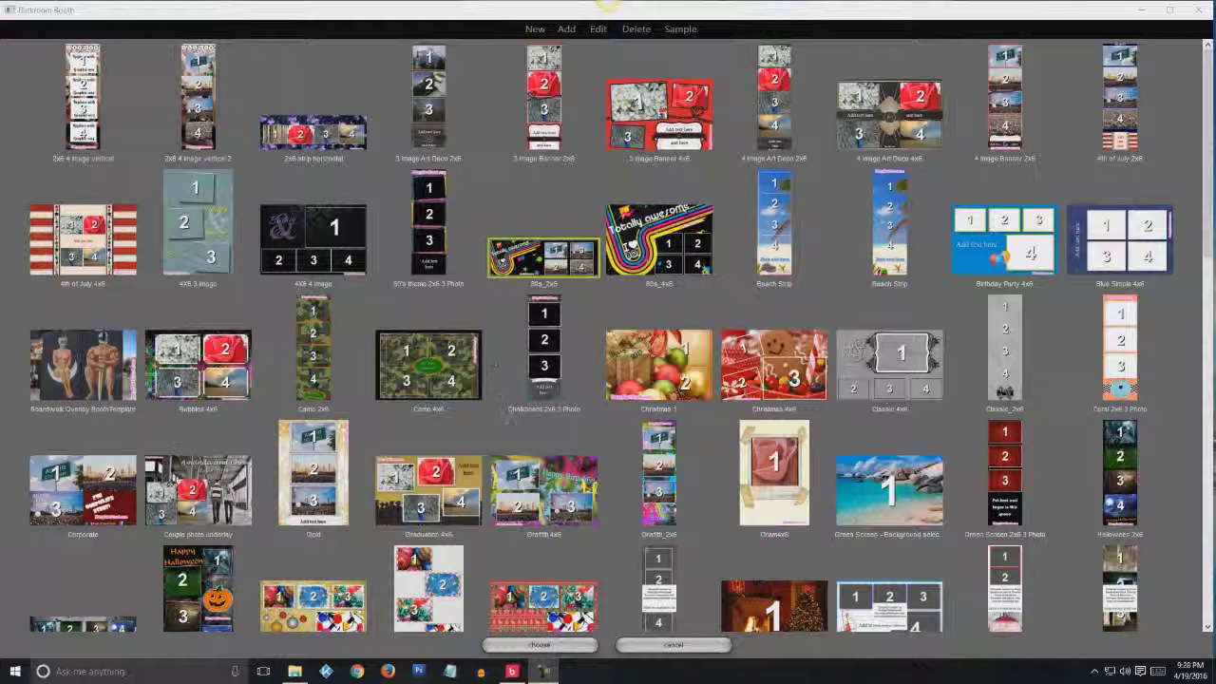
Choose the edited 80s_2x6 template as the event's print template
{"action": "left_click", "coordinate": [540, 645]}
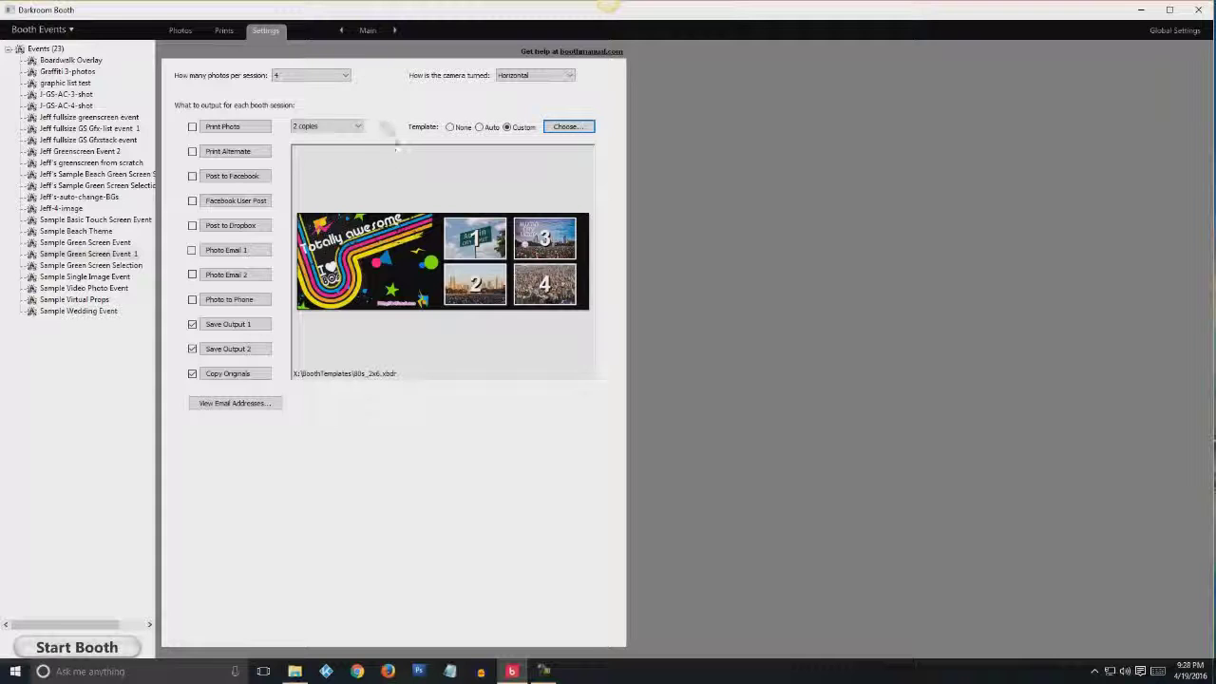
Open the event's 80s on-screen template from the Screens settings for editing
{"action": "left_click", "coordinate": [368, 32]}
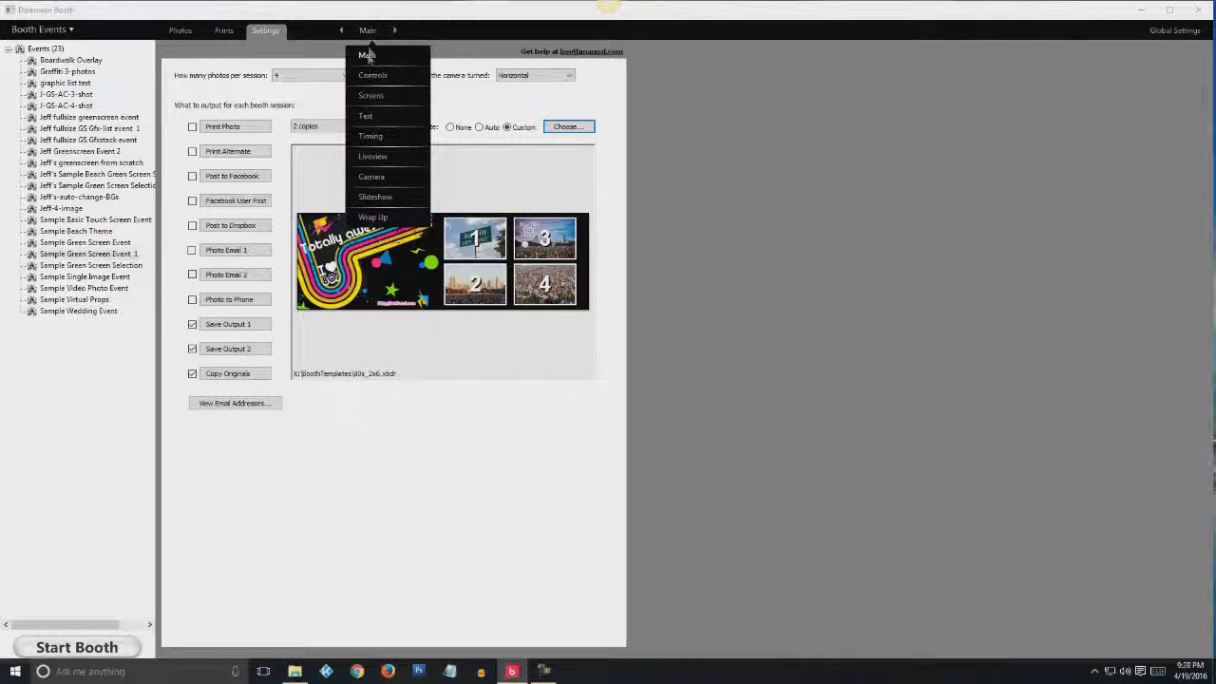
{"action": "left_click", "coordinate": [371, 95]}
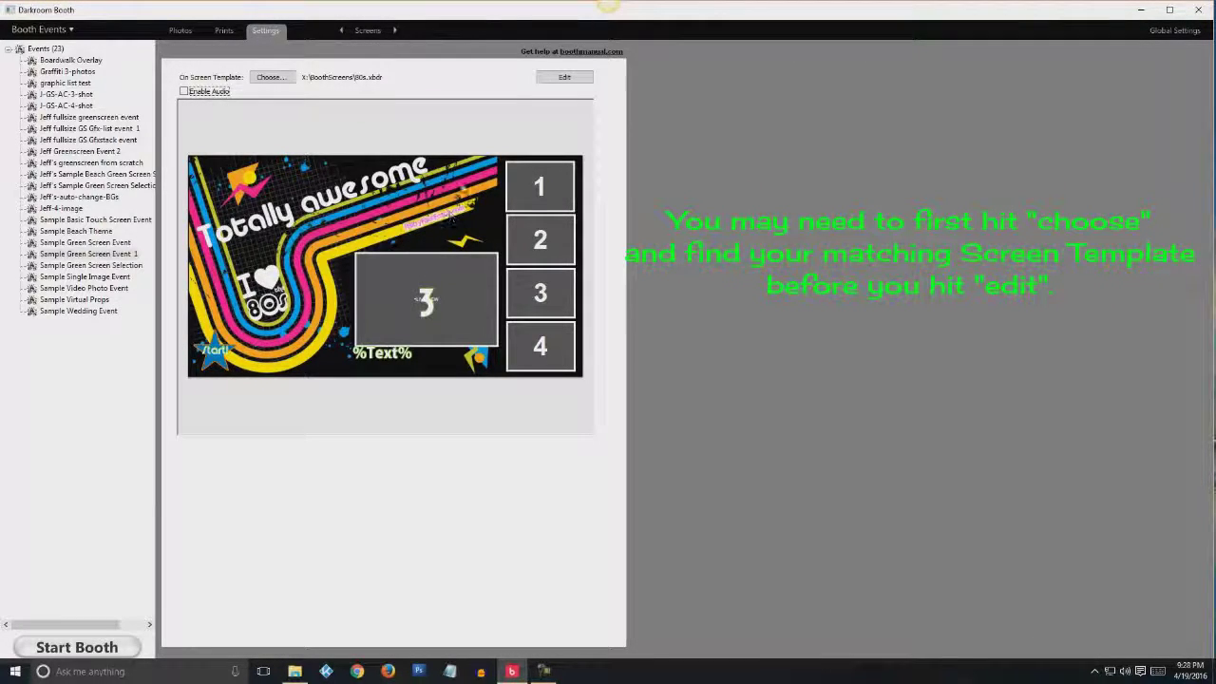
{"action": "left_click", "coordinate": [564, 78]}
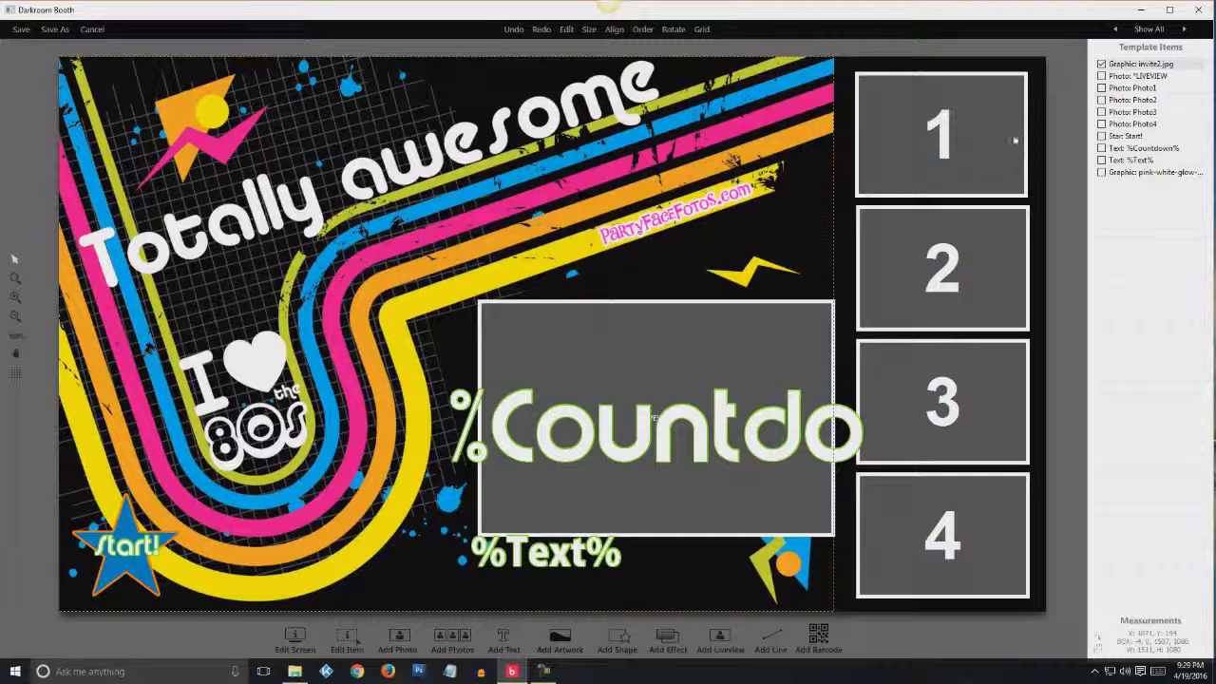
Set Photo1's transparency to Chroma-key (Green-screen or Blue-screen background)
{"action": "left_click", "coordinate": [1127, 91]}
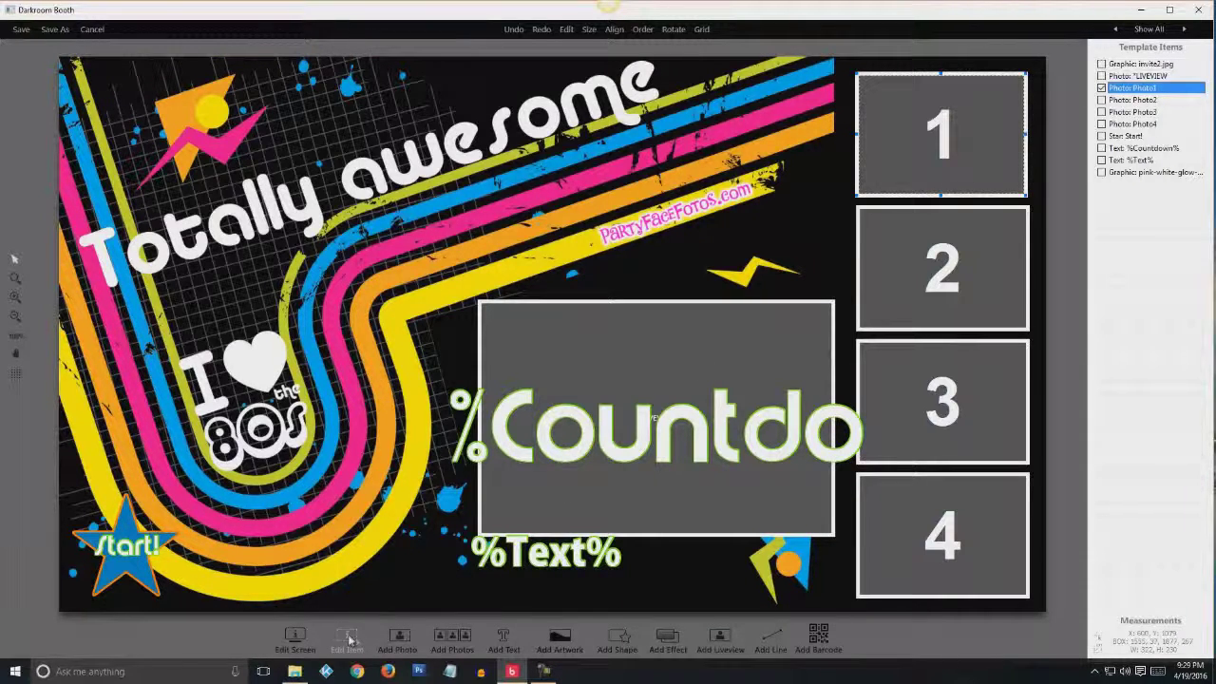
{"action": "left_click", "coordinate": [348, 642]}
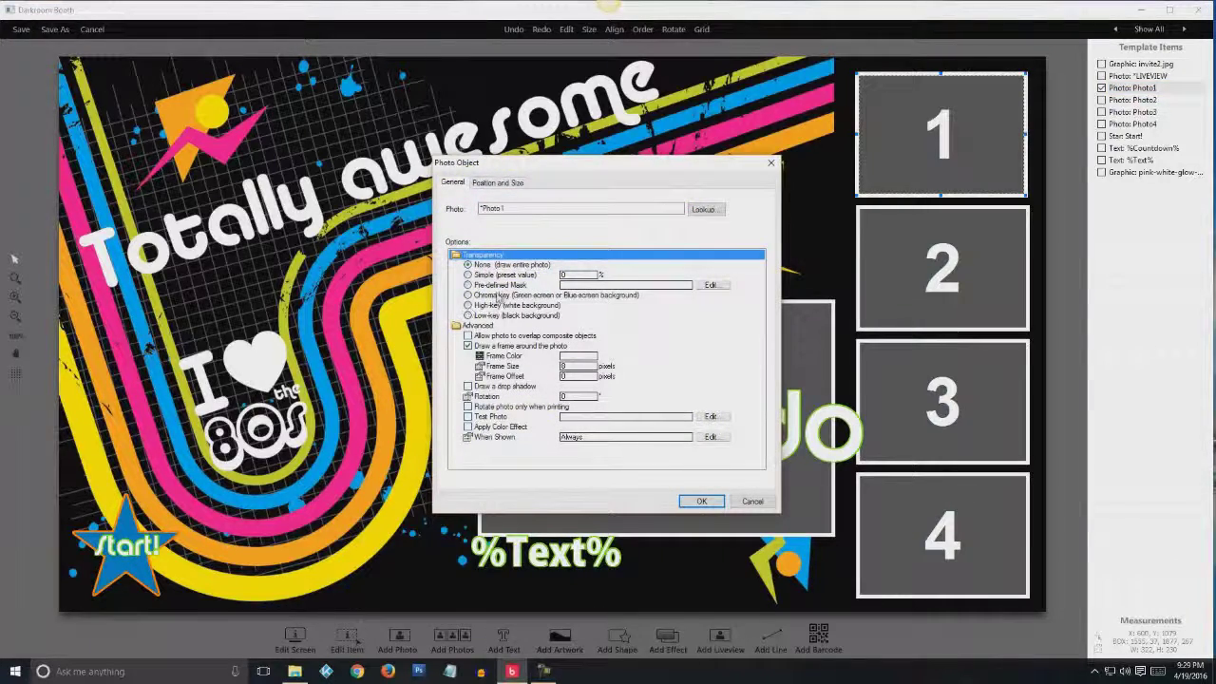
{"action": "left_click", "coordinate": [493, 296]}
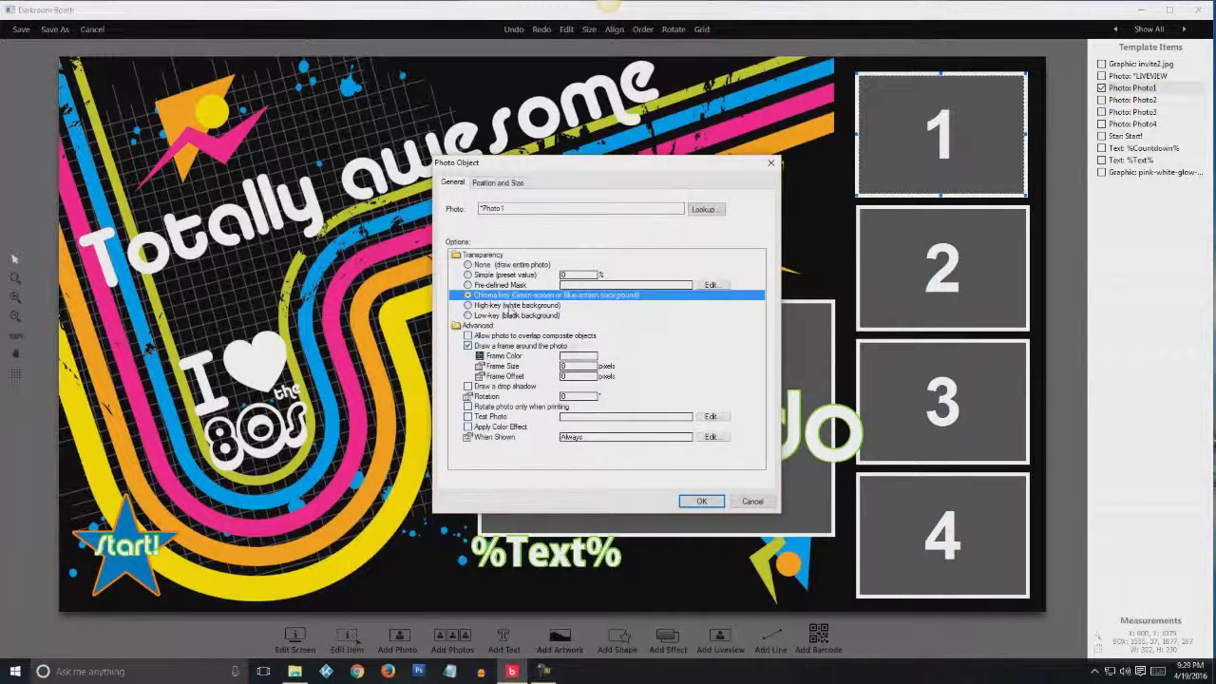
{"action": "left_click", "coordinate": [701, 500]}
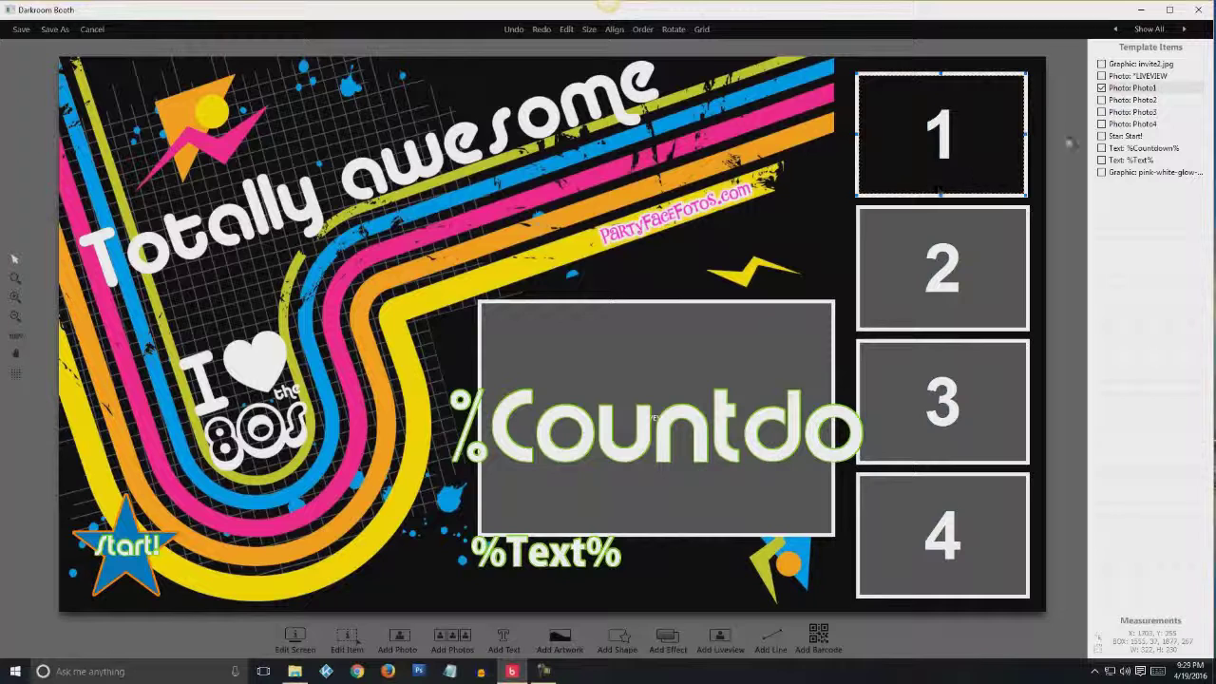
Set the transparency of Photo2, Photo3 and Photo4 to Chroma-key (Green-screen or Blue-screen background)
{"action": "double_click", "coordinate": [1124, 101]}
{"action": "left_click", "coordinate": [493, 296]}
{"action": "left_click", "coordinate": [701, 499]}
{"action": "key", "text": "Down"}
{"action": "key", "text": "Return"}
{"action": "left_click", "coordinate": [493, 297]}
{"action": "left_click", "coordinate": [701, 498]}
{"action": "key", "text": "Down"}
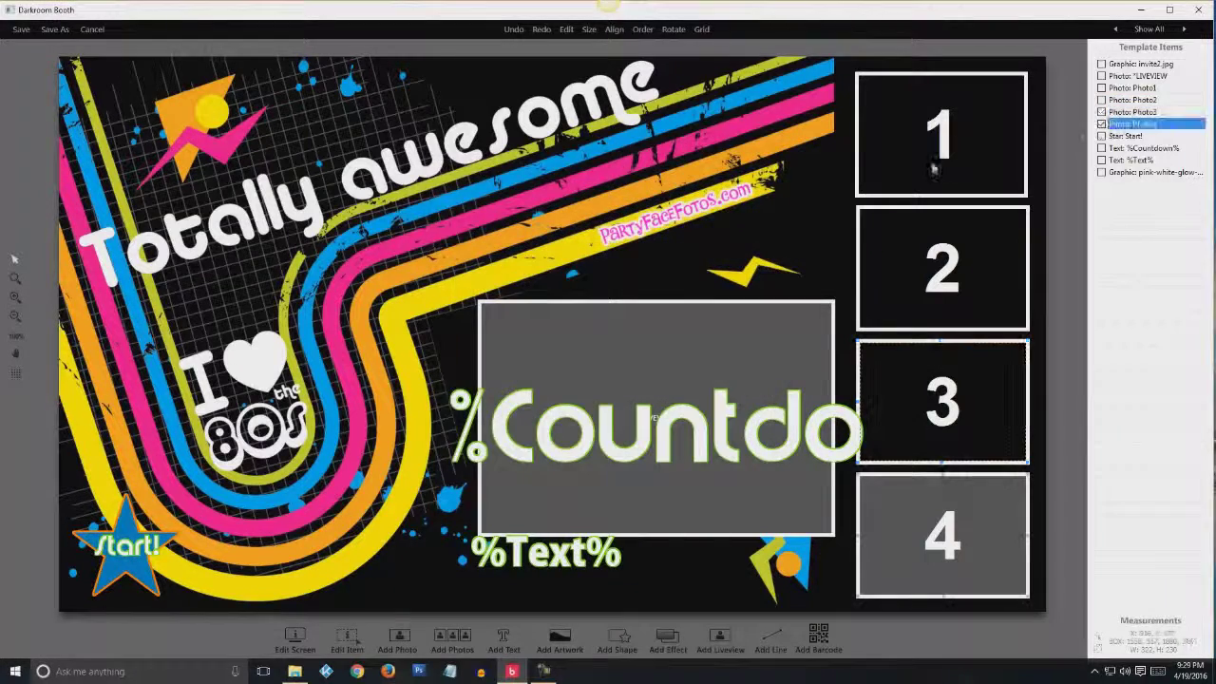
{"action": "left_click", "coordinate": [347, 642]}
{"action": "left_click", "coordinate": [493, 296]}
{"action": "left_click", "coordinate": [694, 497]}
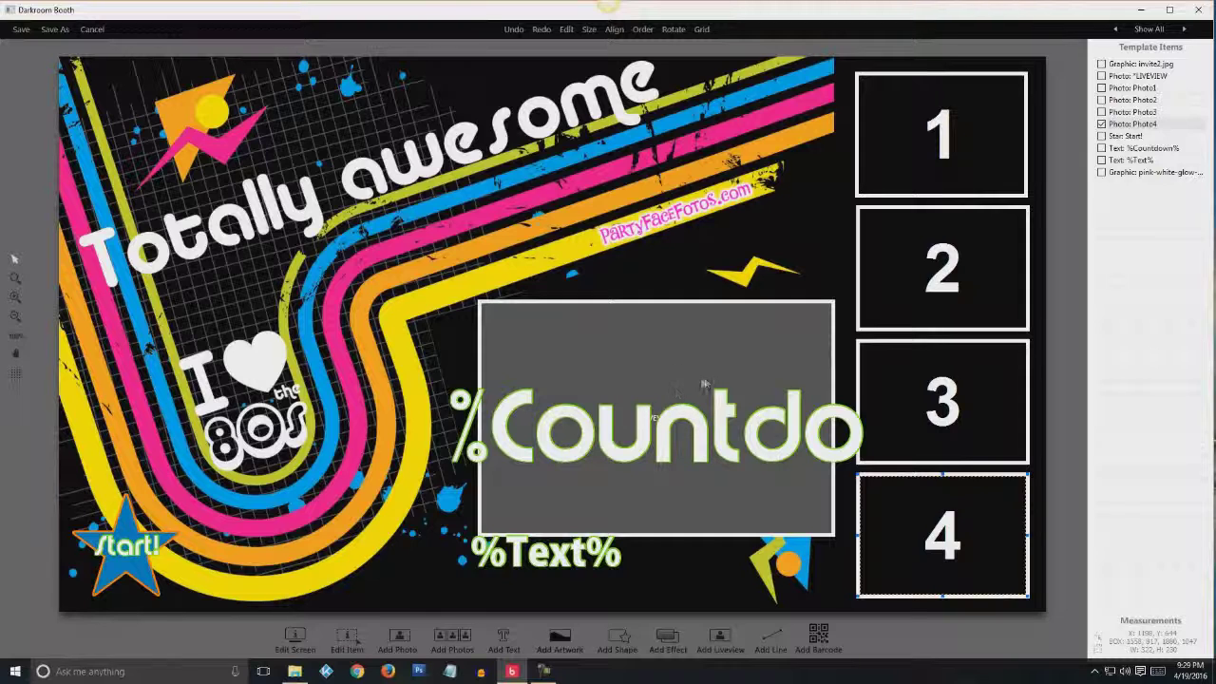
Set the LIVEVIEW photo's transparency to Chroma-key (Green-screen or Blue-screen background)
{"action": "left_click", "coordinate": [1135, 76]}
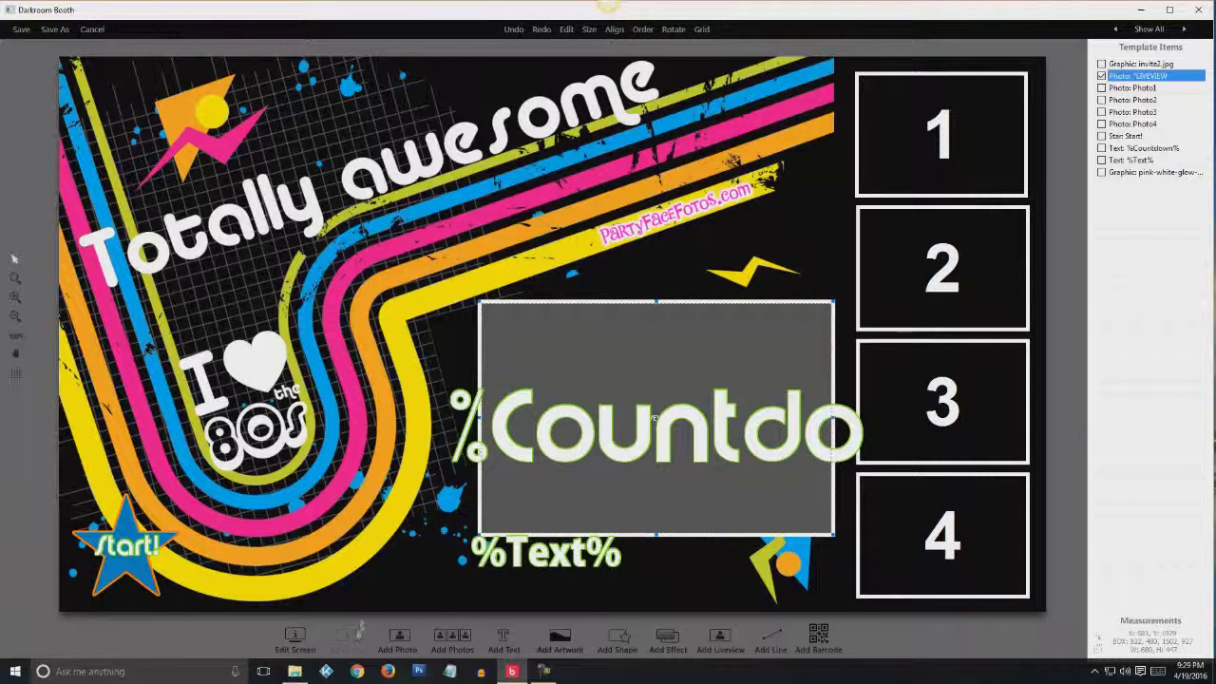
{"action": "left_click", "coordinate": [348, 638]}
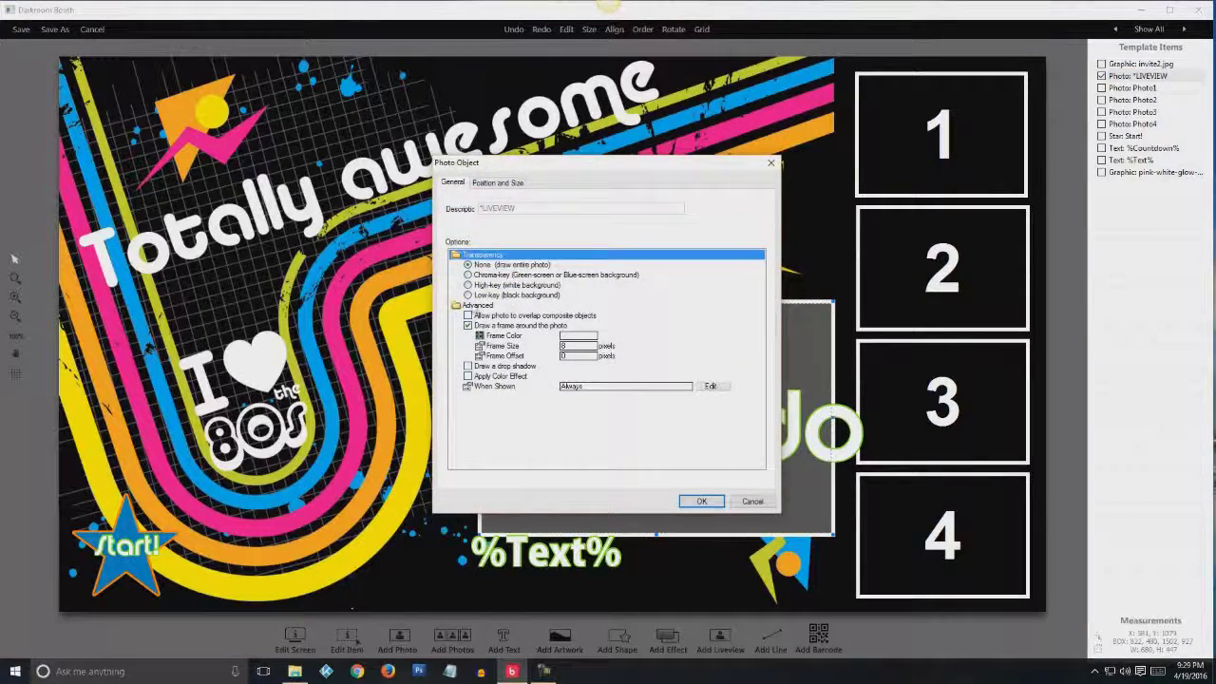
{"action": "left_click", "coordinate": [493, 275]}
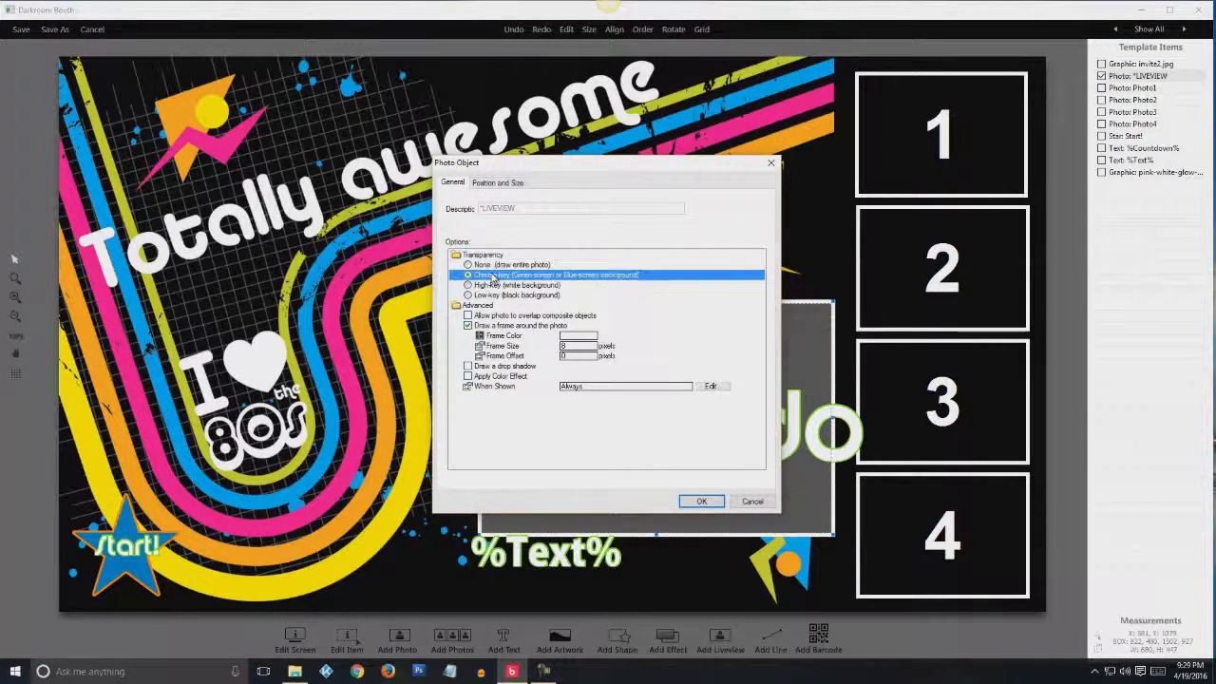
{"action": "left_click", "coordinate": [701, 500]}
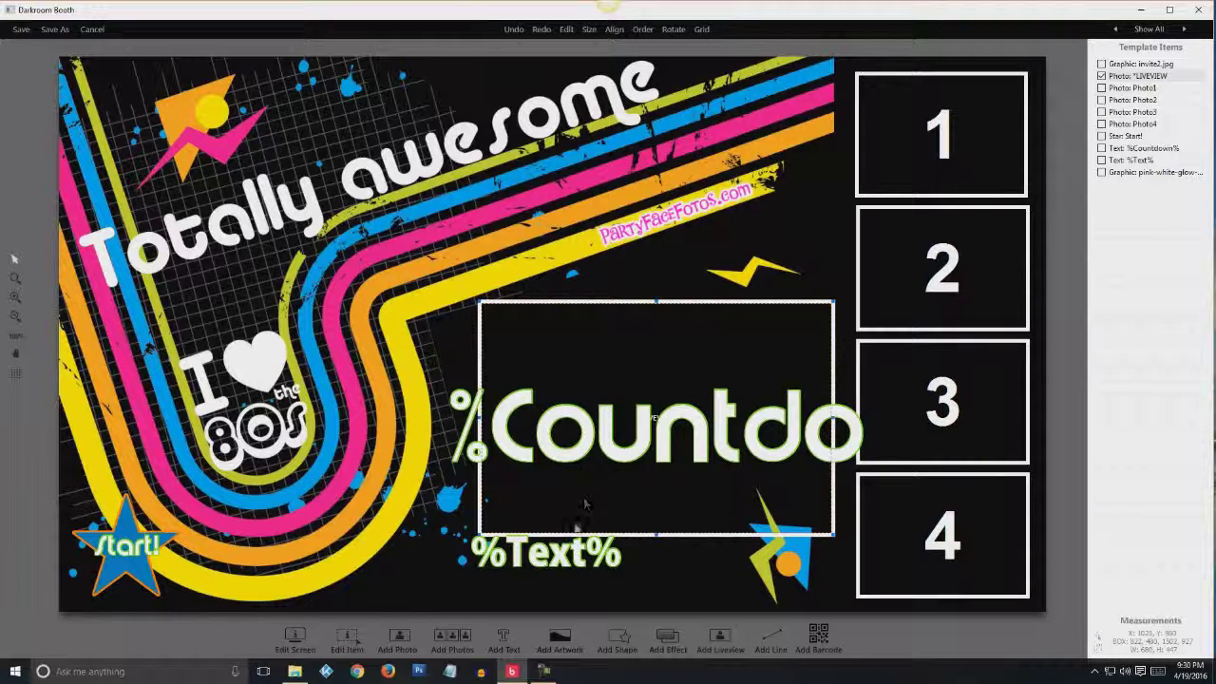
Add 0001.jpg from the BoothScreens folder to the screen template as a single graphic
{"action": "left_click", "coordinate": [562, 642]}
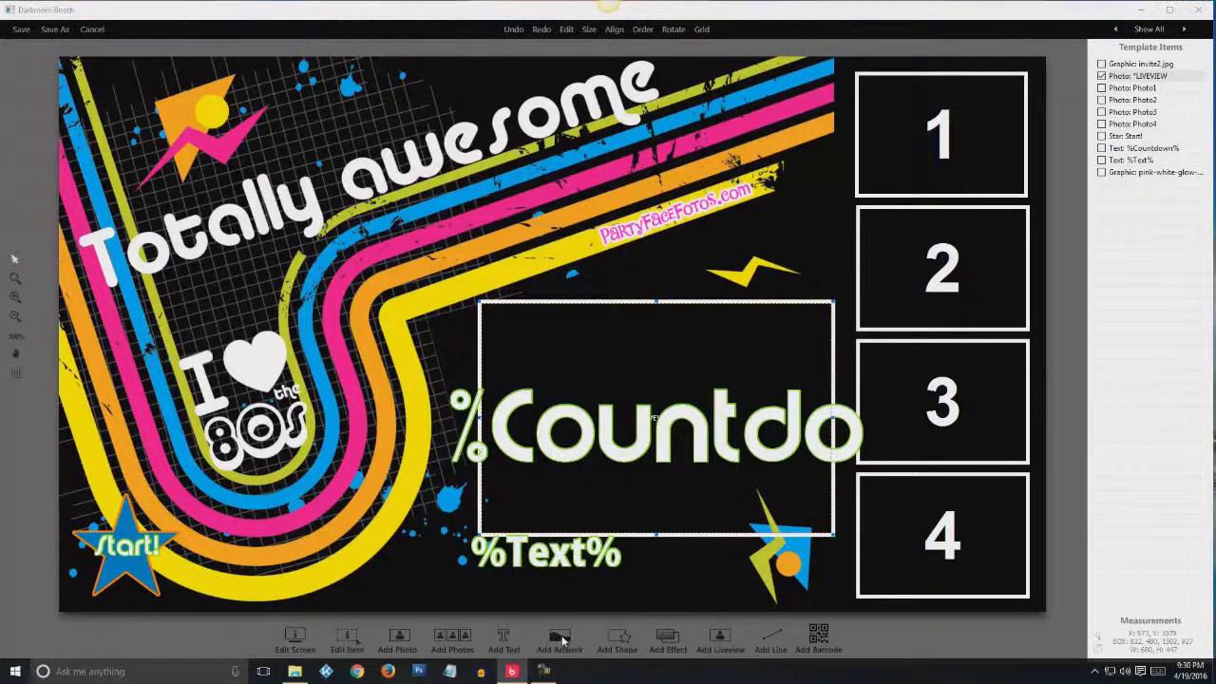
{"action": "left_click", "coordinate": [703, 208]}
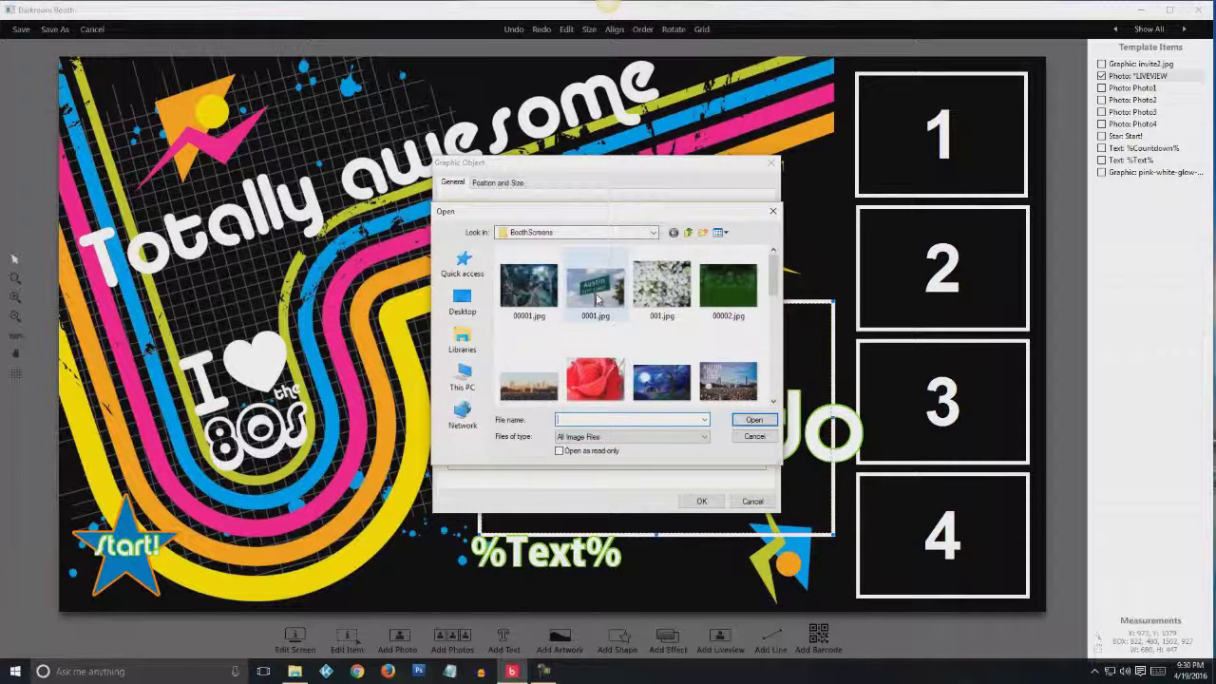
{"action": "left_click", "coordinate": [597, 300]}
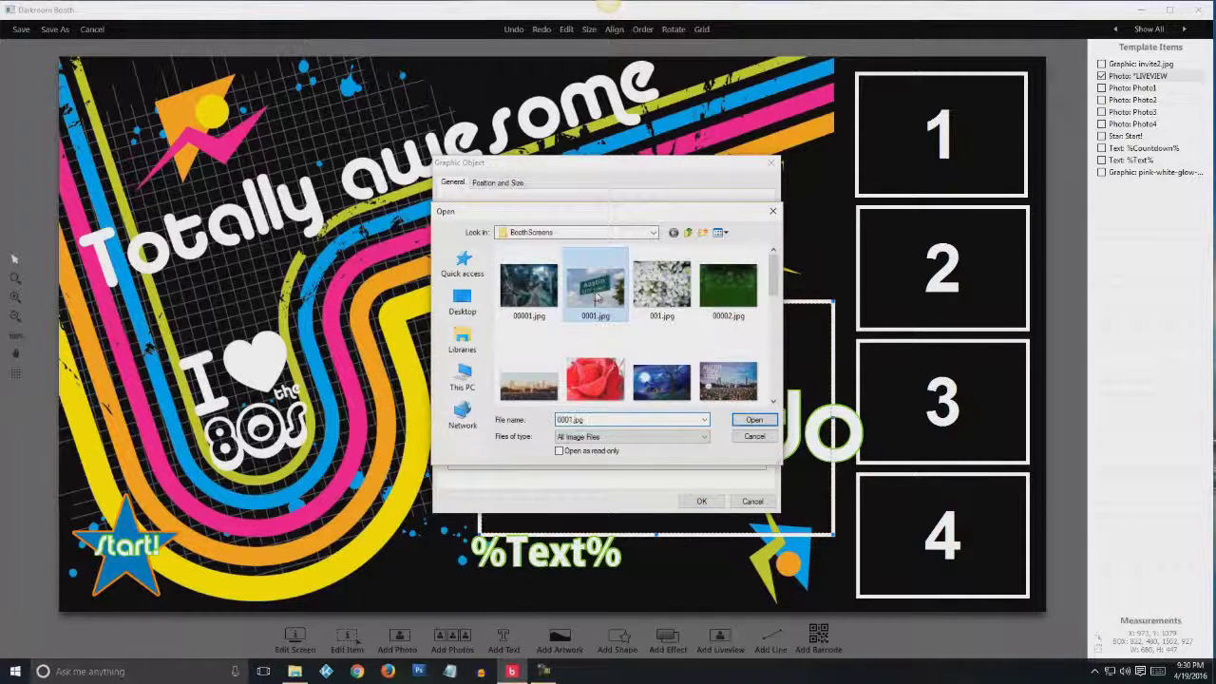
{"action": "left_click", "coordinate": [754, 421]}
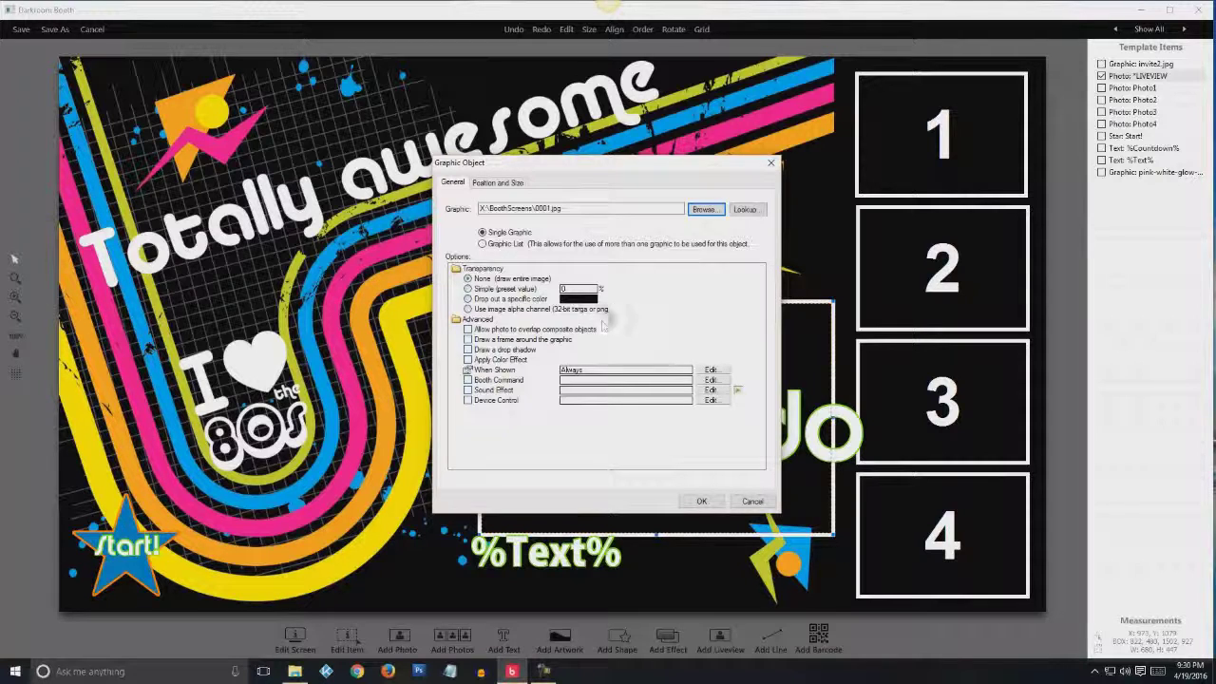
{"action": "left_click", "coordinate": [701, 502]}
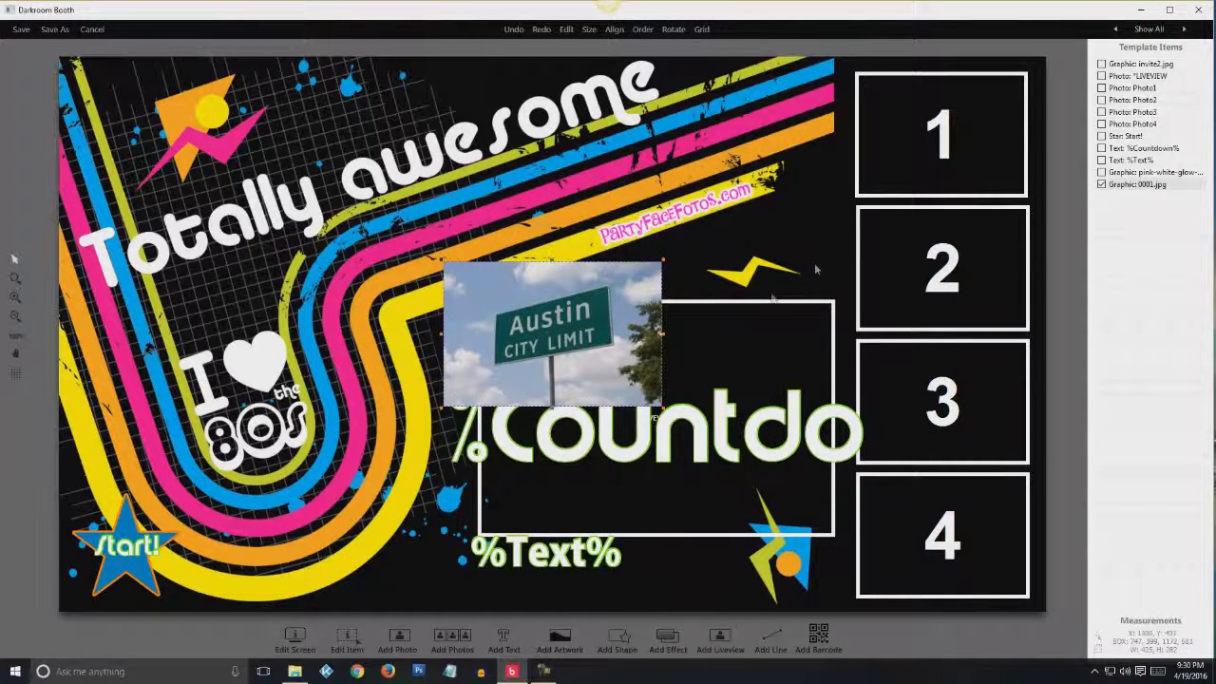
Match the 0001.jpg graphic to Photo1's size and position, and order it between LIVEVIEW and Photo1, behind the photo
{"action": "left_click", "coordinate": [1130, 188]}
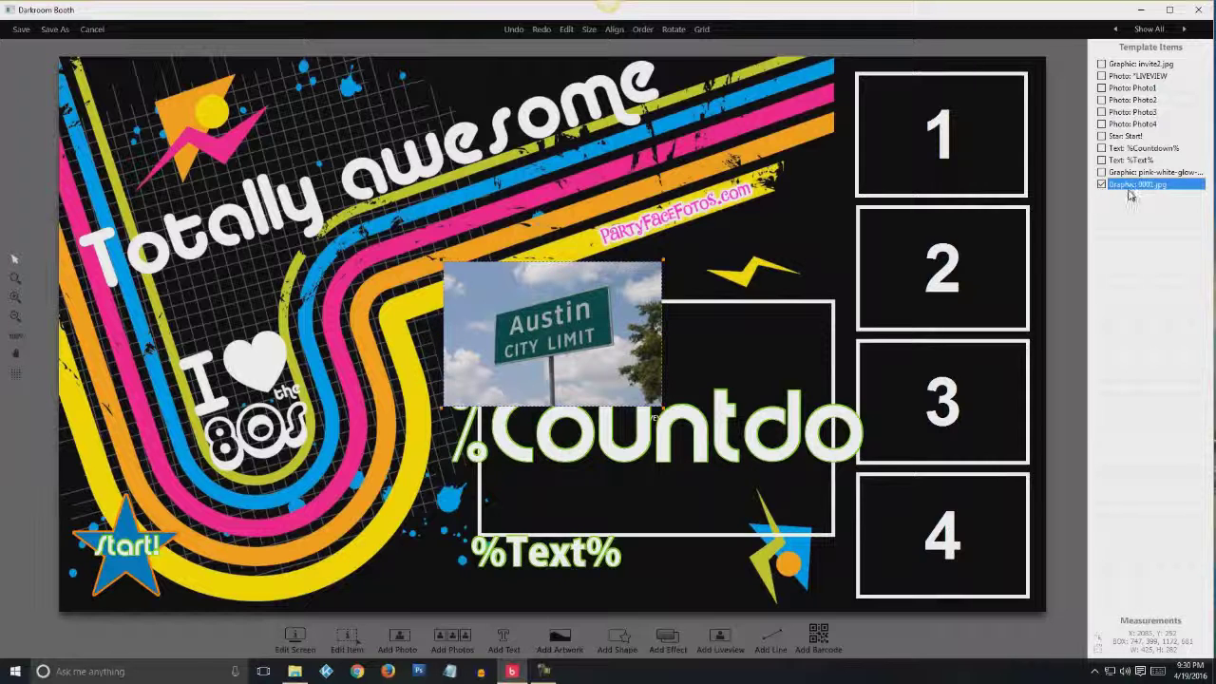
{"action": "left_click", "coordinate": [1132, 88]}
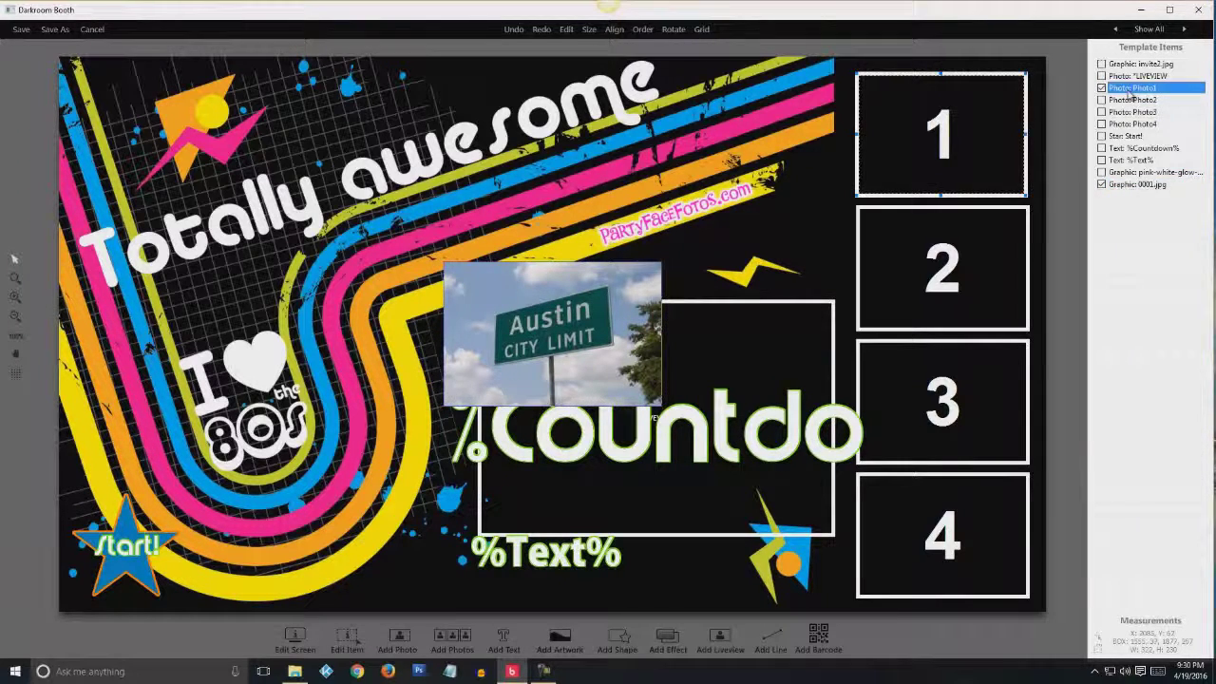
{"action": "left_click", "coordinate": [590, 31]}
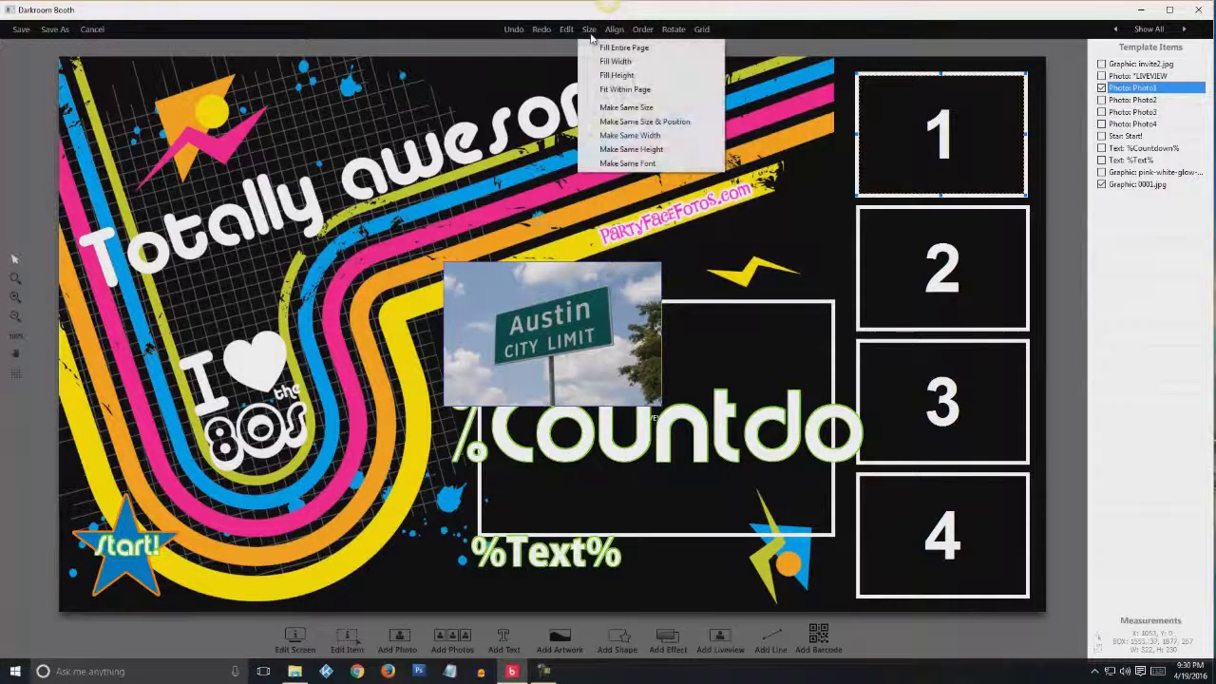
{"action": "left_click", "coordinate": [615, 123]}
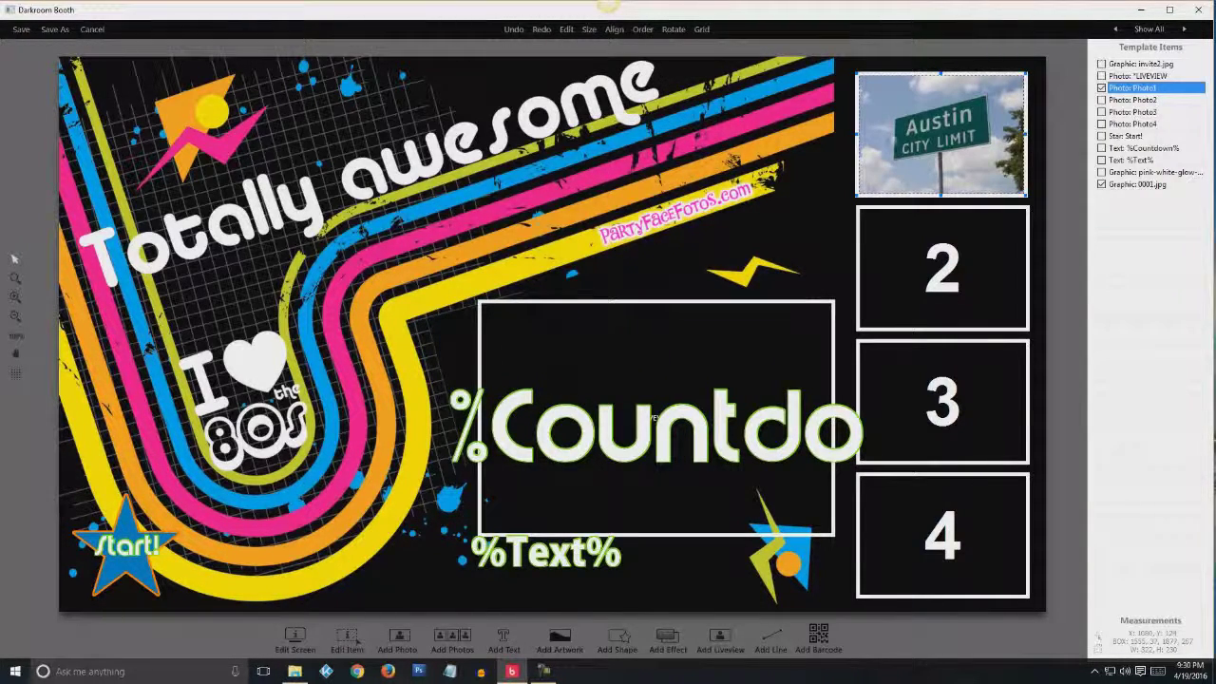
{"action": "left_click_drag", "start_coordinate": [1142, 189], "coordinate": [1141, 88]}
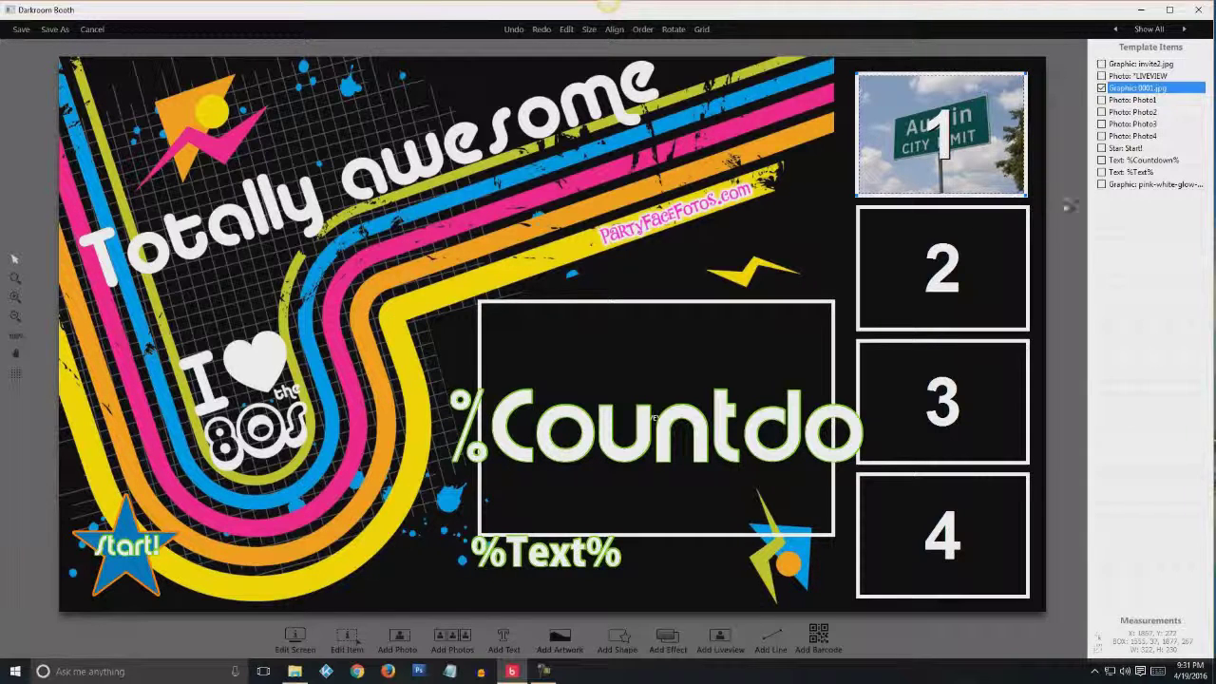
Add 0002.jpg from the BoothScreens folder to the screen template as a graphic
{"action": "left_click", "coordinate": [558, 642]}
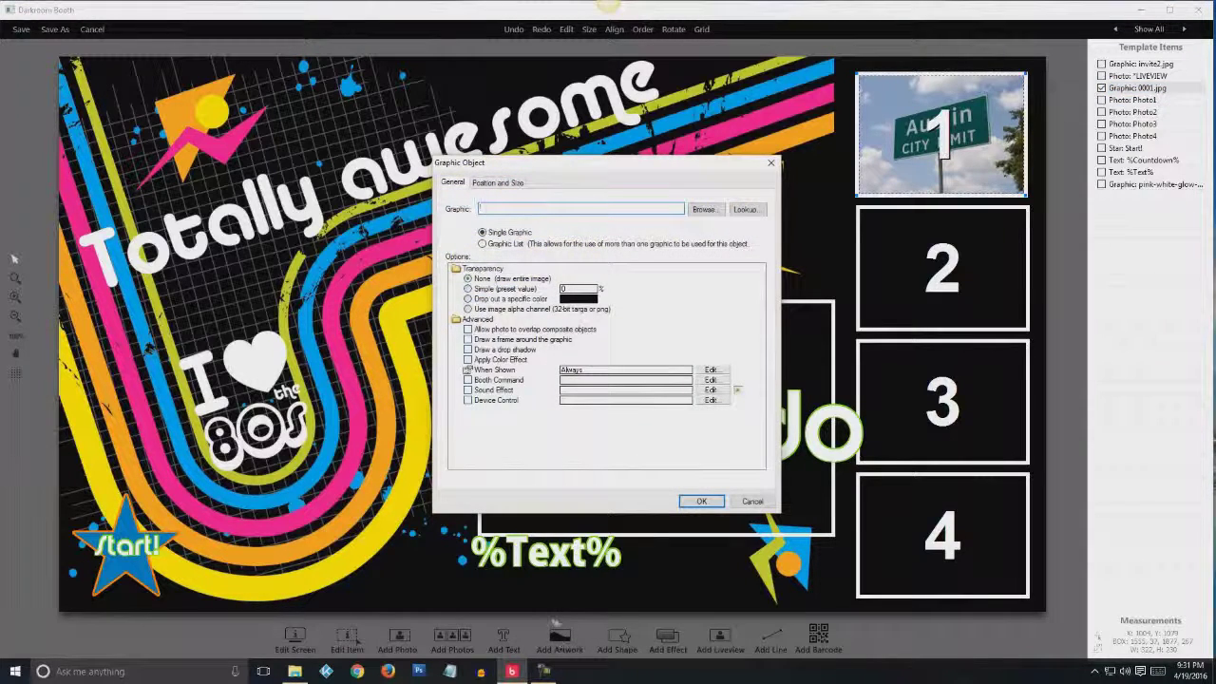
{"action": "left_click", "coordinate": [704, 210]}
{"action": "left_click", "coordinate": [583, 280]}
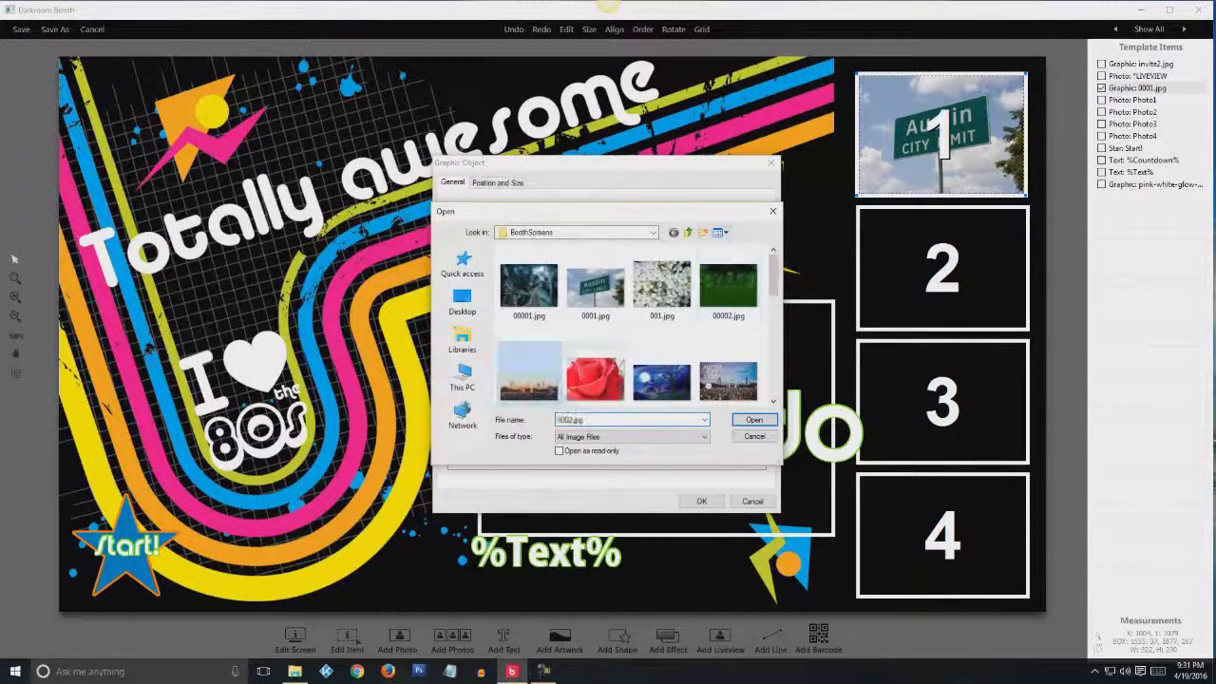
{"action": "left_click", "coordinate": [749, 420]}
{"action": "left_click", "coordinate": [701, 501]}
Match the 0002.jpg graphic to Photo2's size and position, and order it directly after 0001.jpg, behind the photos
{"action": "left_click", "coordinate": [1137, 196]}
{"action": "left_click", "coordinate": [1132, 112], "text": "ctrl"}
{"action": "left_click", "coordinate": [589, 28]}
{"action": "left_click", "coordinate": [627, 124]}
{"action": "left_click_drag", "start_coordinate": [1137, 196], "coordinate": [1137, 100]}
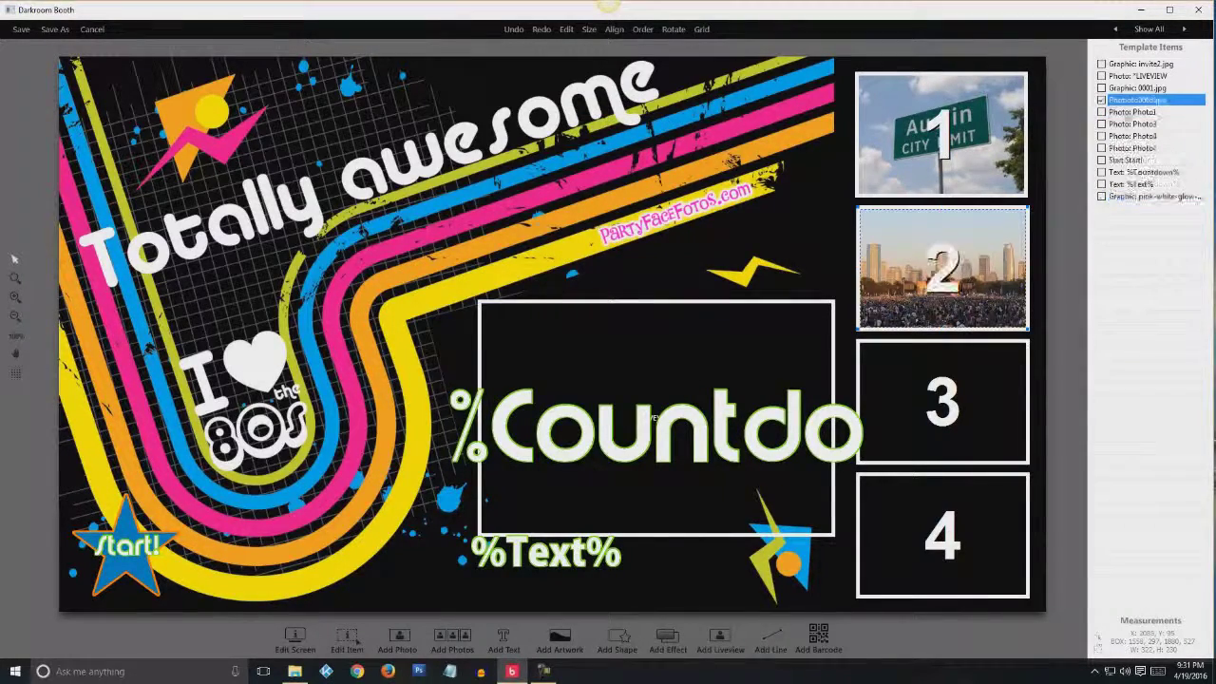
Add 0003.jpg from the BoothScreens folder to the screen template as a graphic
{"action": "left_click", "coordinate": [558, 642]}
{"action": "left_click", "coordinate": [704, 210]}
{"action": "left_click", "coordinate": [656, 282]}
{"action": "left_click", "coordinate": [749, 421]}
{"action": "left_click", "coordinate": [700, 500]}
Match the 0003.jpg graphic to Photo3's size and position, and order it directly after 0002.jpg, behind the photos
{"action": "left_click", "coordinate": [1137, 208]}
{"action": "left_click", "coordinate": [1132, 136], "text": "ctrl"}
{"action": "left_click", "coordinate": [588, 29]}
{"action": "left_click", "coordinate": [622, 125]}
{"action": "left_click_drag", "start_coordinate": [1137, 208], "coordinate": [1137, 112]}
Add 0004.jpg from the BoothScreens folder to the screen template as a graphic
{"action": "left_click", "coordinate": [559, 642]}
{"action": "left_click", "coordinate": [703, 210]}
{"action": "scroll", "coordinate": [636, 333], "scroll_direction": "down", "scroll_amount": 2}
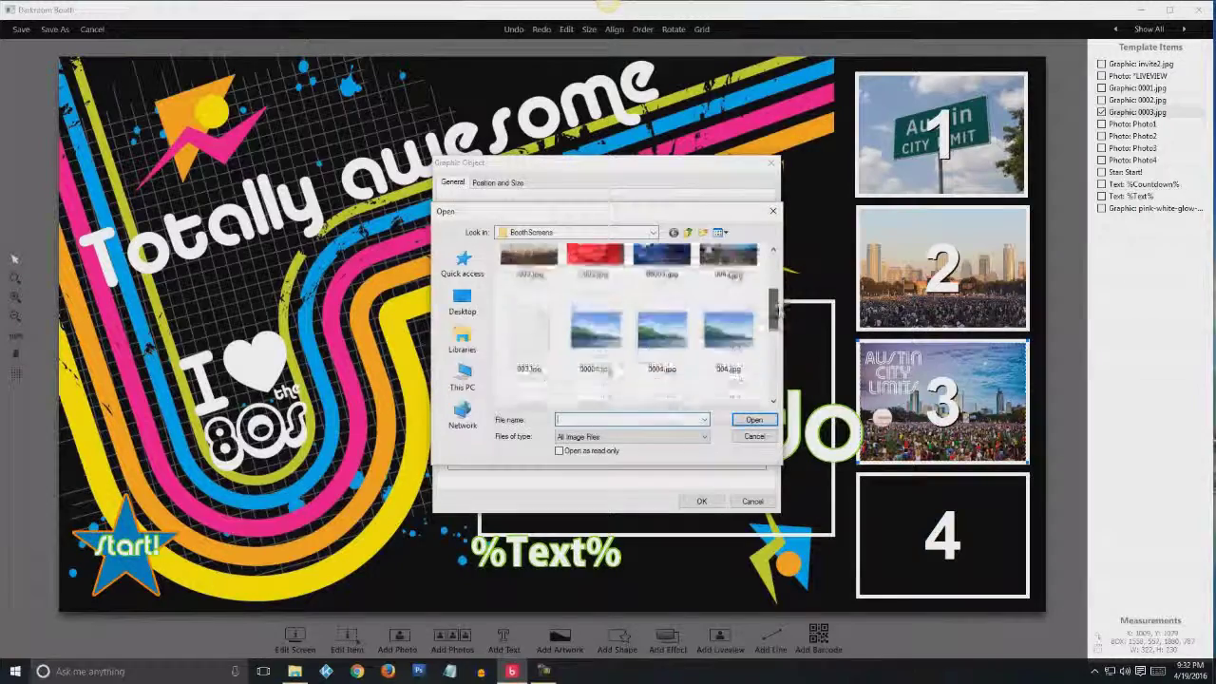
{"action": "left_click", "coordinate": [661, 289]}
{"action": "left_click", "coordinate": [749, 421]}
{"action": "left_click", "coordinate": [701, 500]}
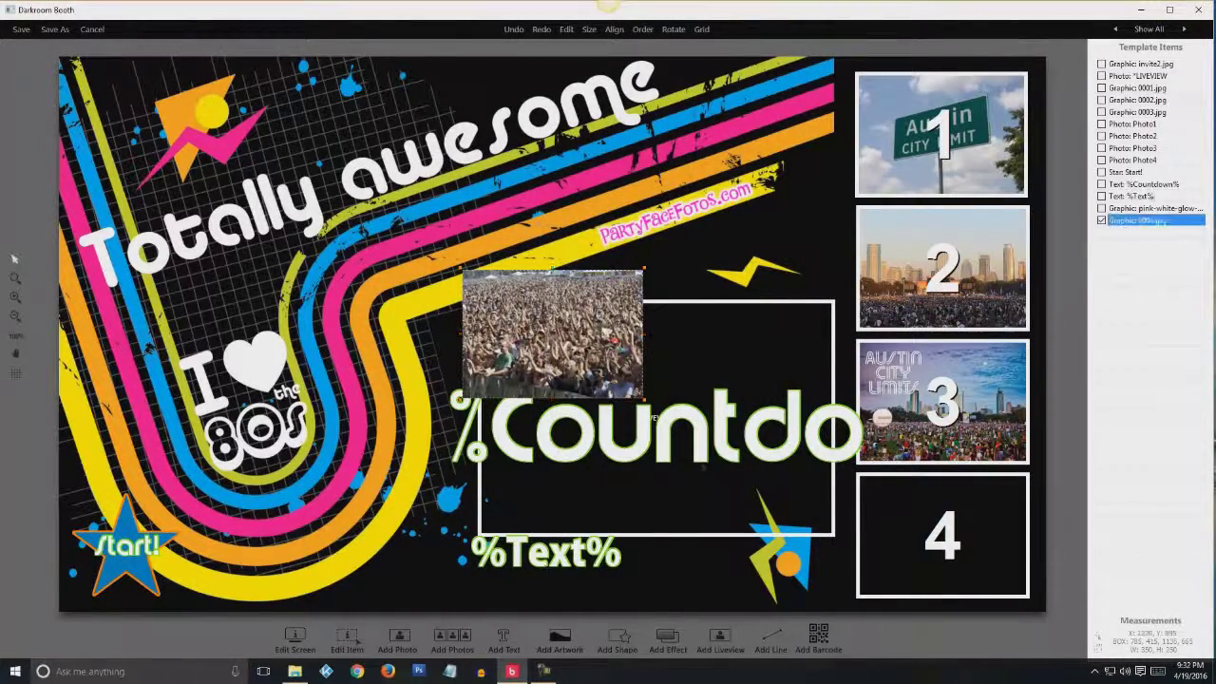
Match the 0004.jpg graphic to Photo4's size and position, and order it directly after 0003.jpg, behind the photos
{"action": "left_click", "coordinate": [1132, 159], "text": "ctrl"}
{"action": "left_click", "coordinate": [590, 28]}
{"action": "left_click", "coordinate": [617, 129]}
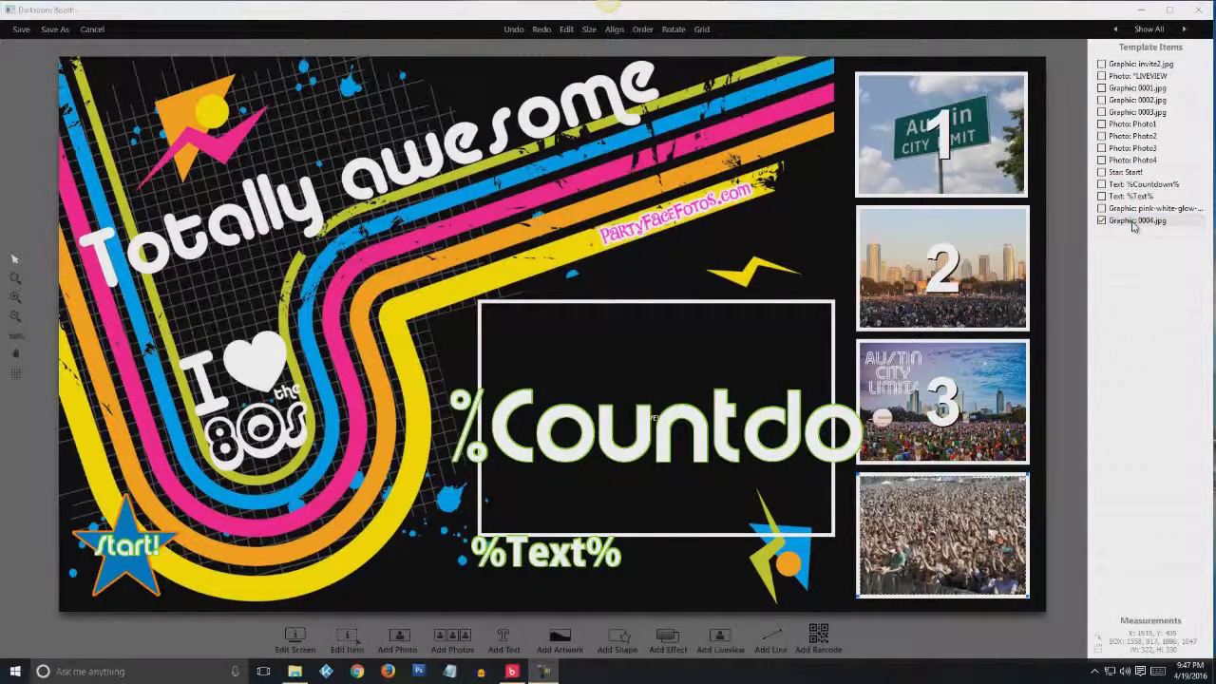
{"action": "left_click_drag", "start_coordinate": [1132, 226], "coordinate": [1128, 132]}
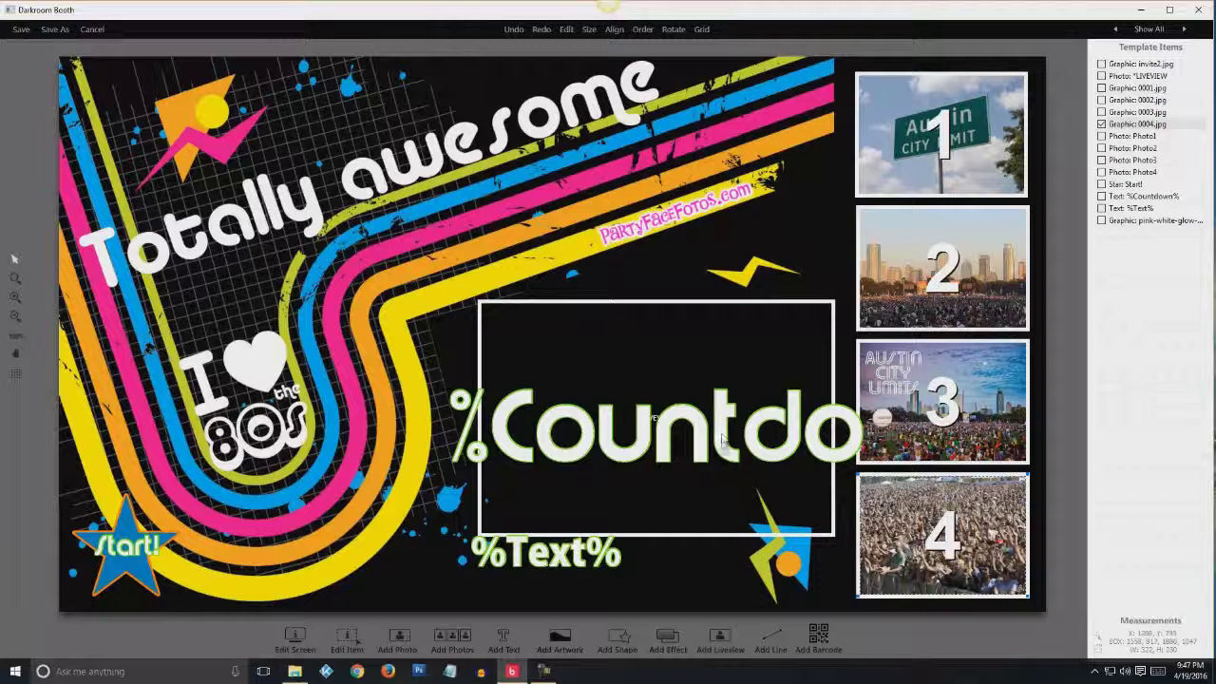
Add 0004.jpg from the BoothScreens folder to the screen template as another graphic for the live view background
{"action": "left_click", "coordinate": [1128, 78]}
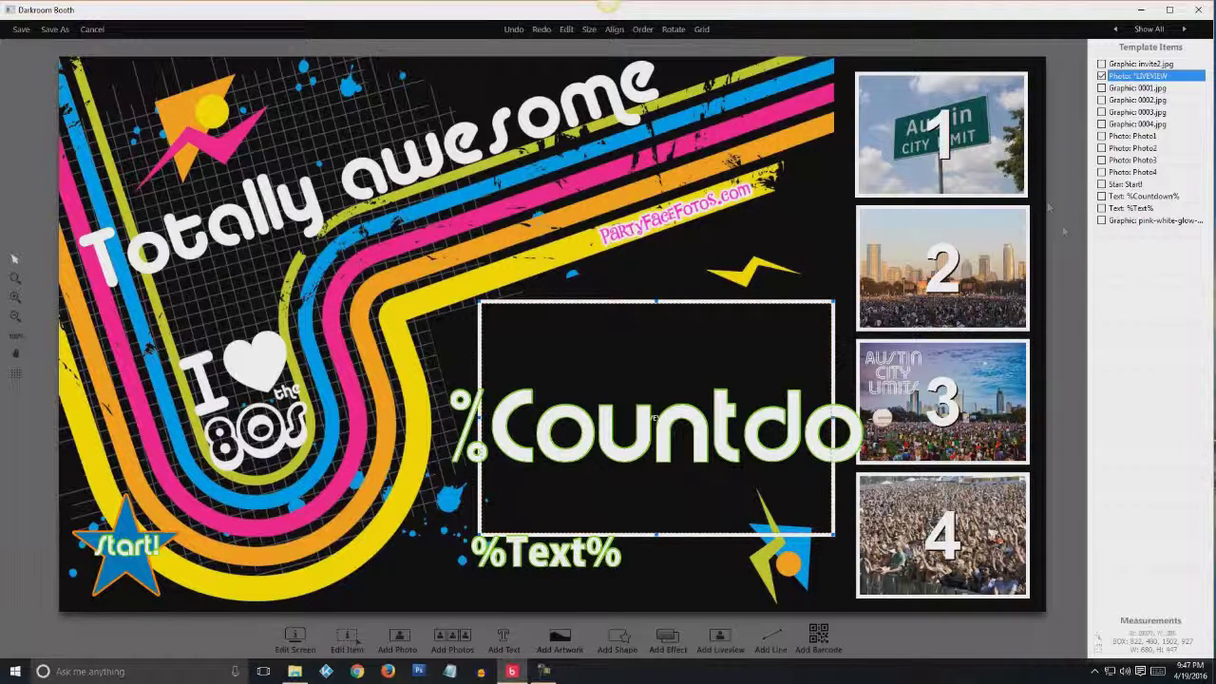
{"action": "left_click", "coordinate": [560, 641]}
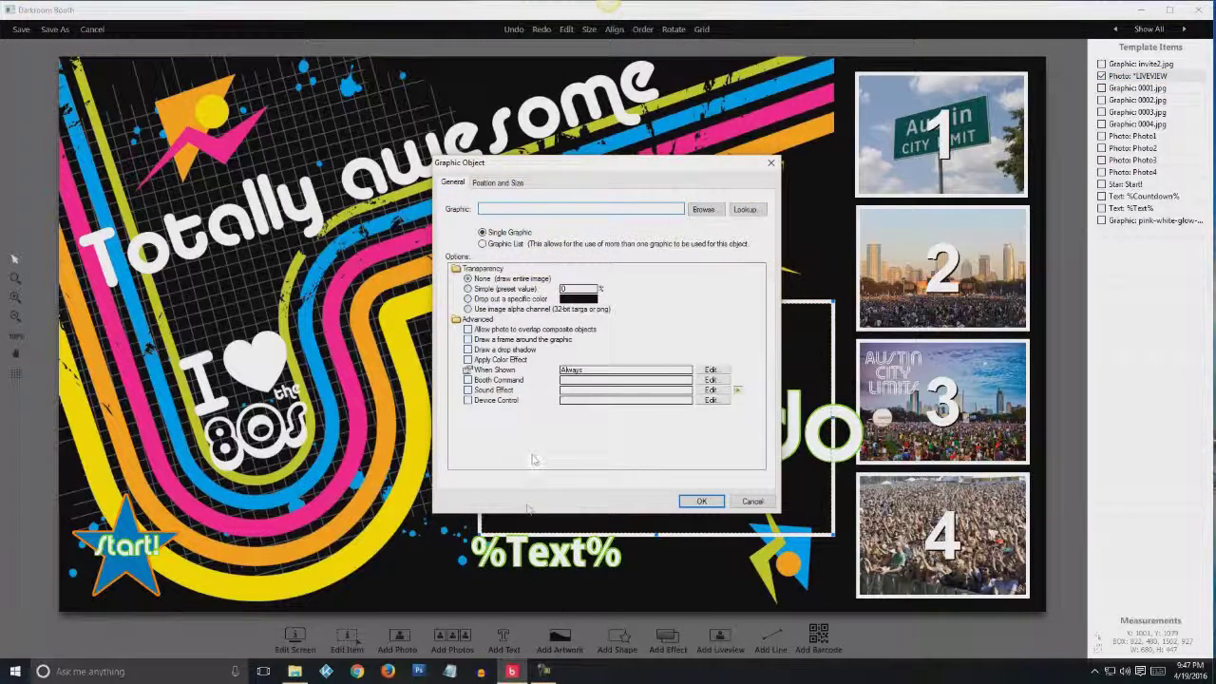
{"action": "left_click", "coordinate": [703, 210]}
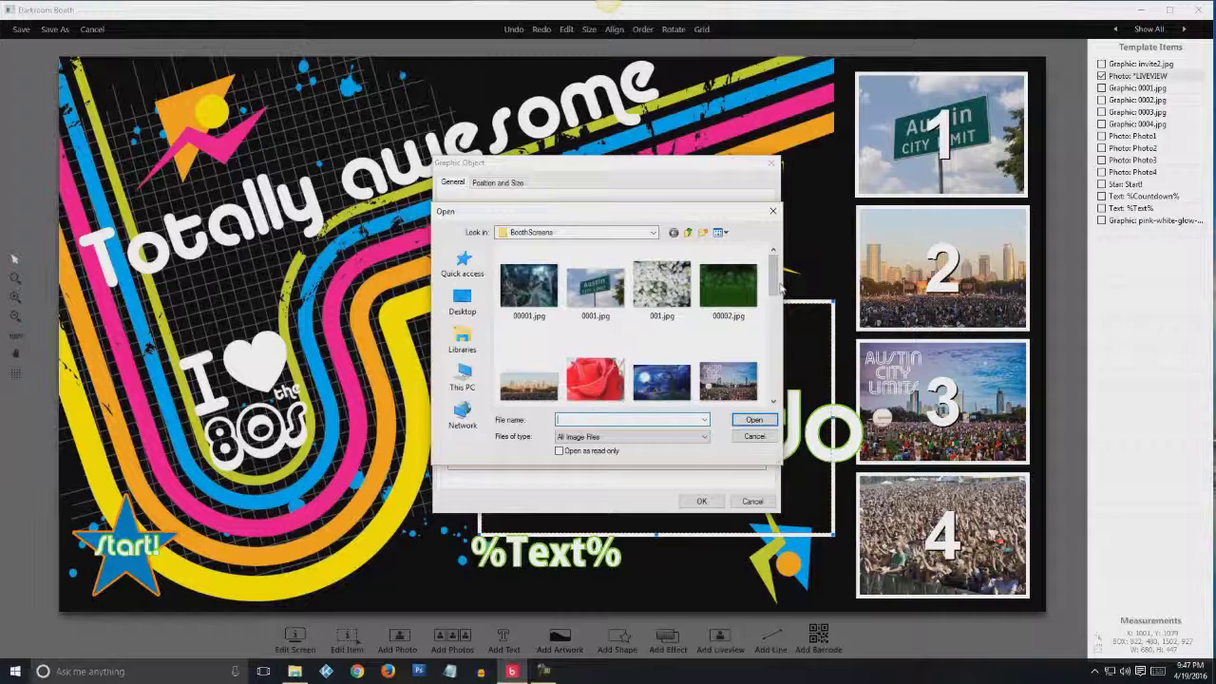
{"action": "scroll", "coordinate": [775, 309], "scroll_direction": "down", "scroll_amount": 3}
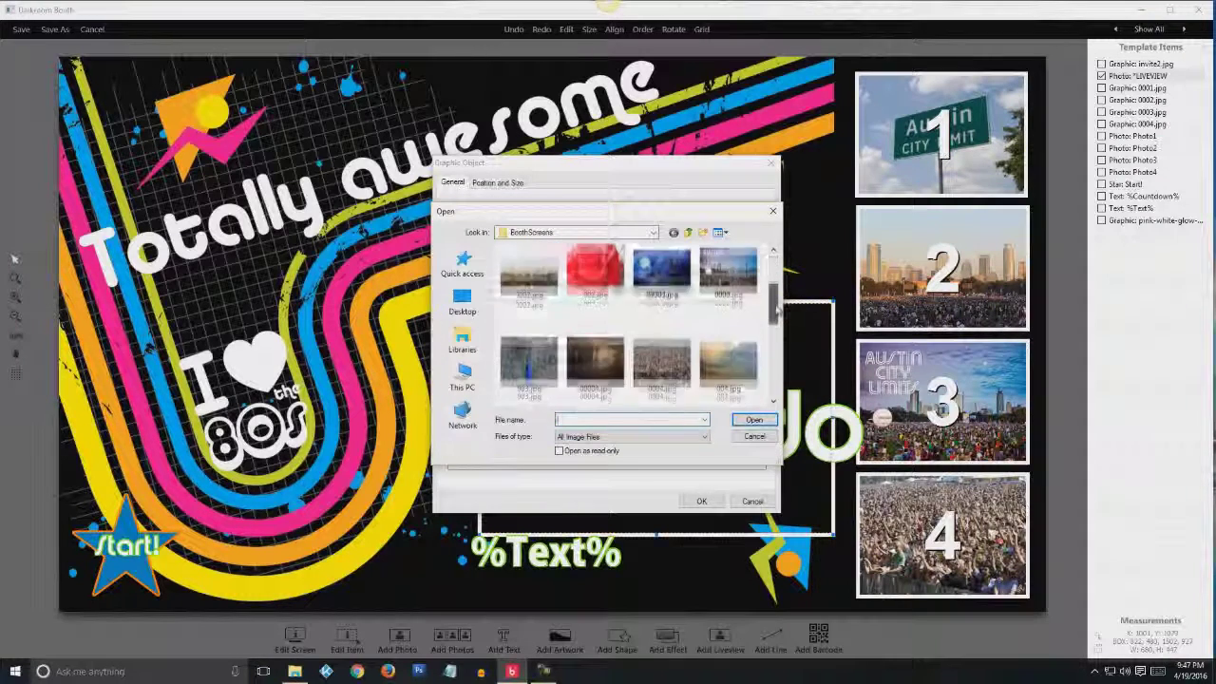
{"action": "left_click", "coordinate": [659, 337]}
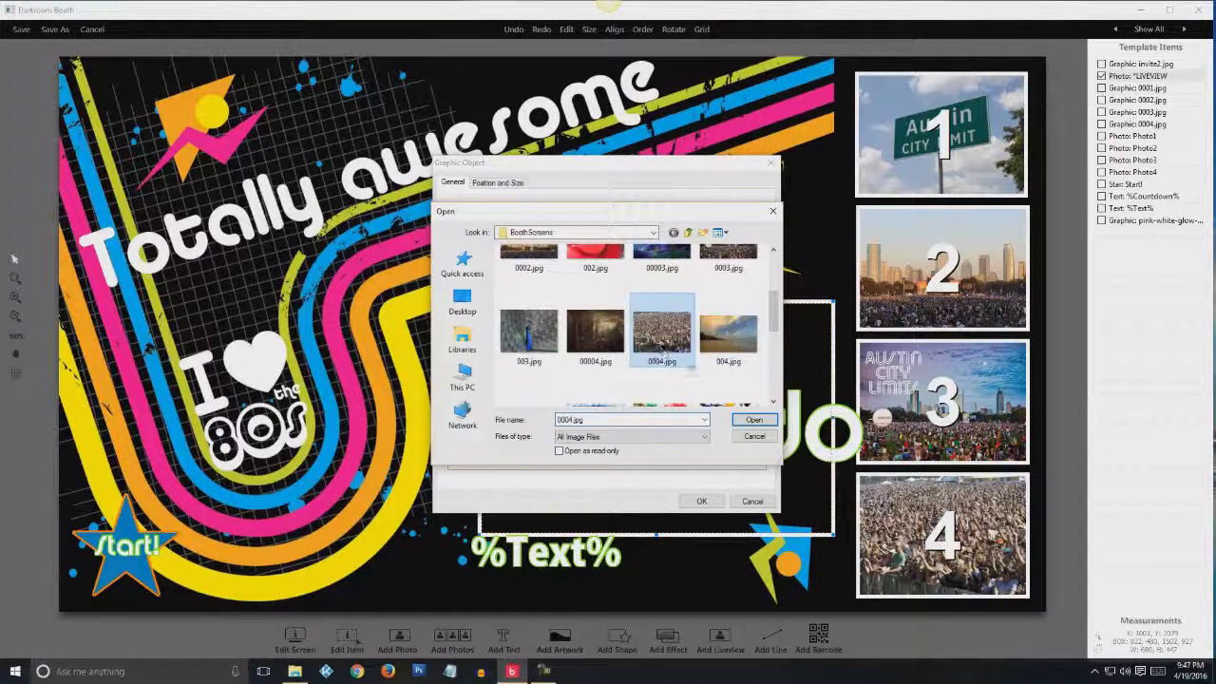
{"action": "left_click", "coordinate": [754, 422]}
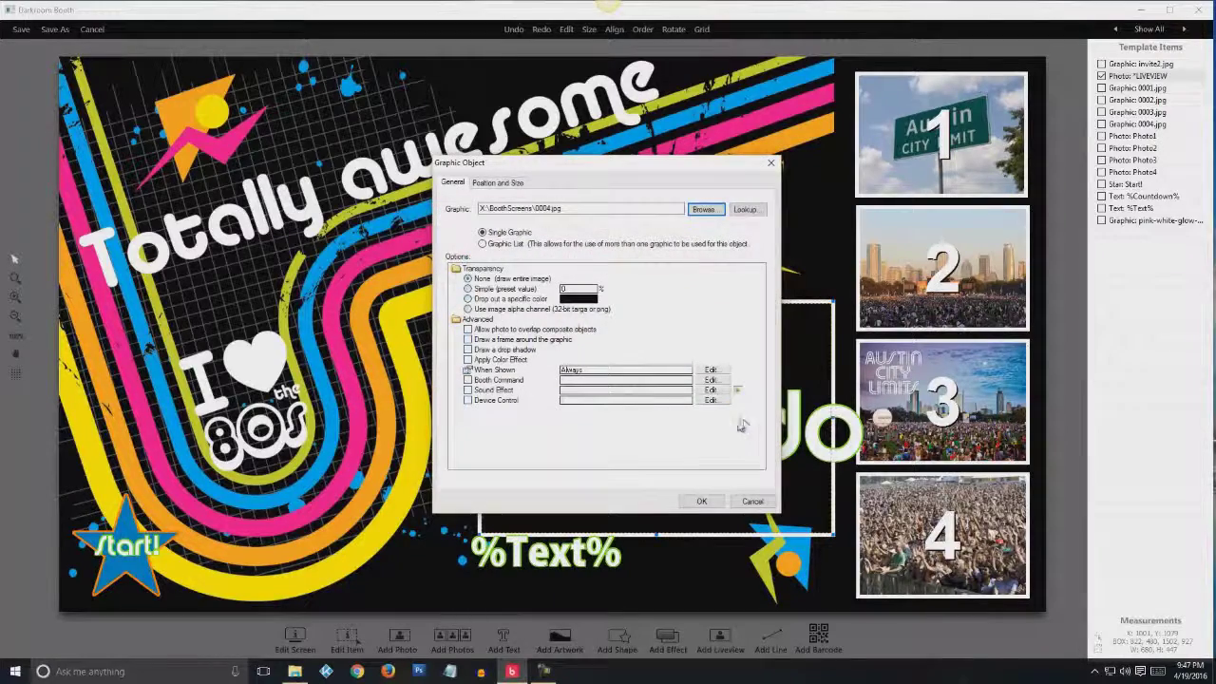
{"action": "left_click", "coordinate": [701, 503]}
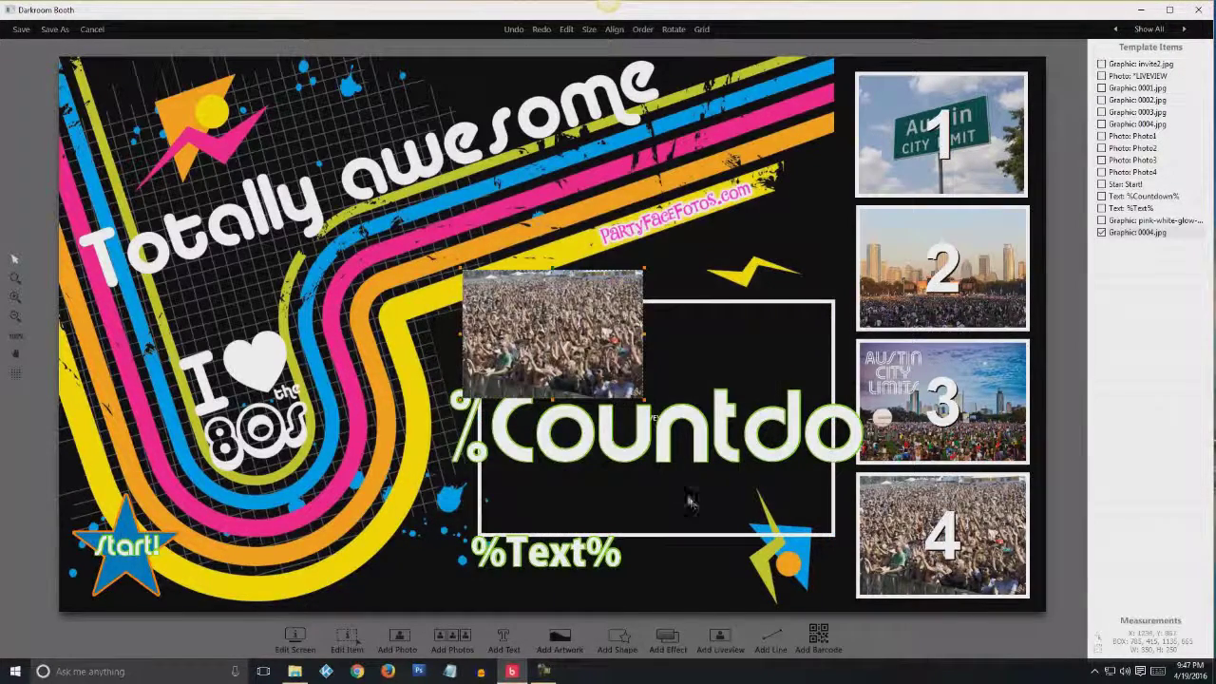
Match the new 0004.jpg graphic to the live view photo's size and position, and order it directly before *LIVEVIEW
{"action": "left_click", "coordinate": [1133, 235]}
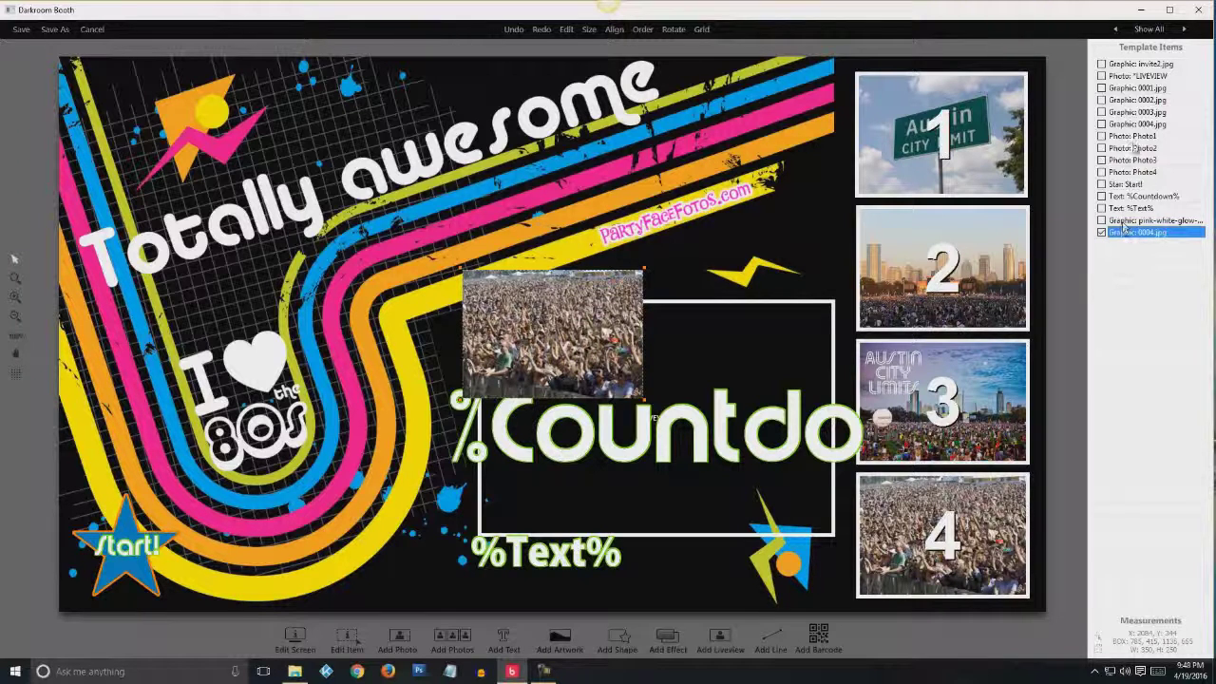
{"action": "left_click", "coordinate": [1132, 78]}
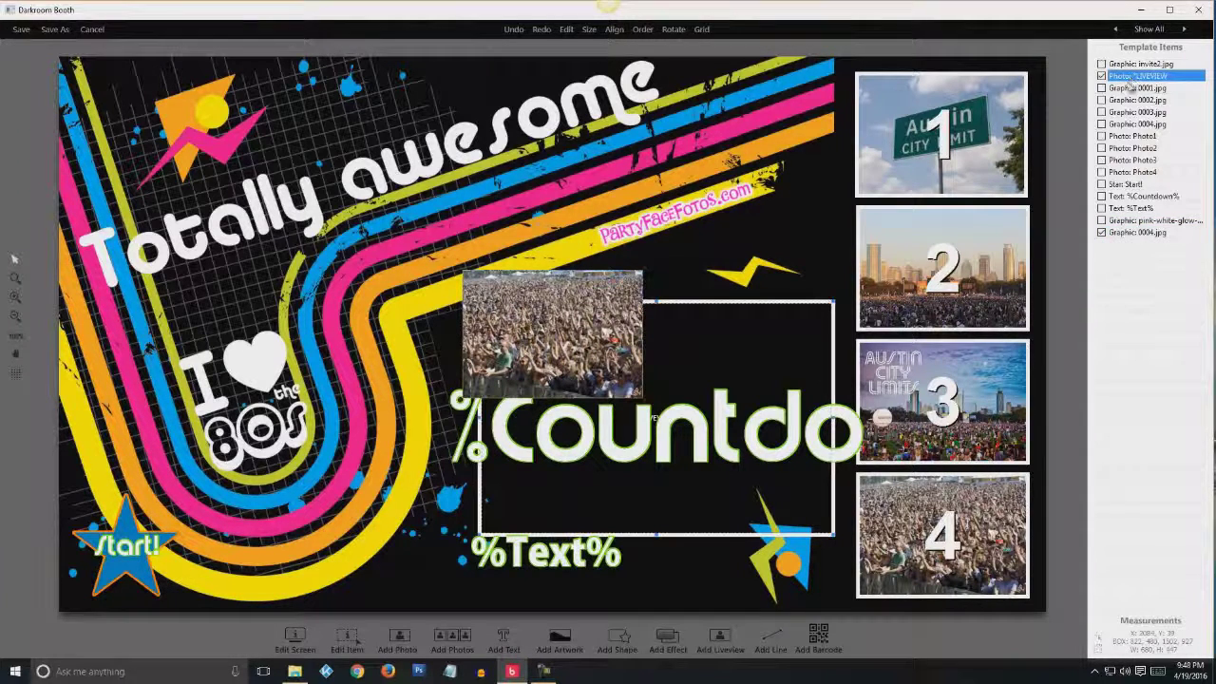
{"action": "left_click", "coordinate": [589, 29]}
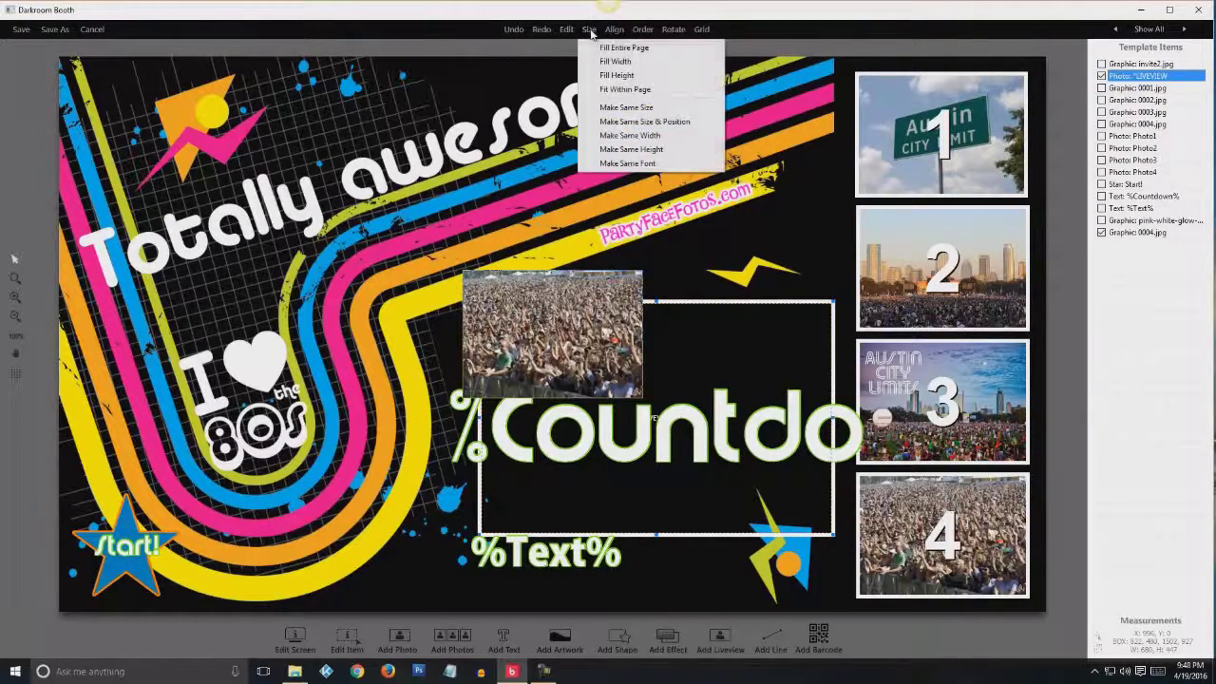
{"action": "left_click", "coordinate": [624, 121]}
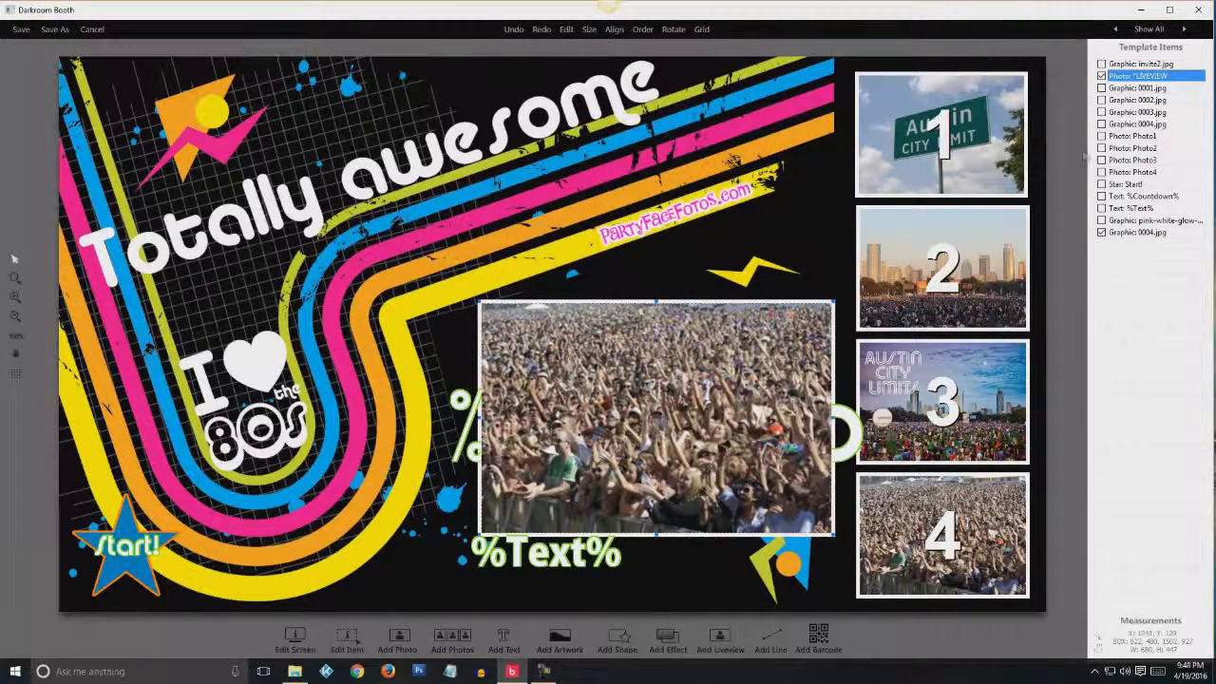
{"action": "left_click_drag", "start_coordinate": [1134, 233], "coordinate": [1122, 76]}
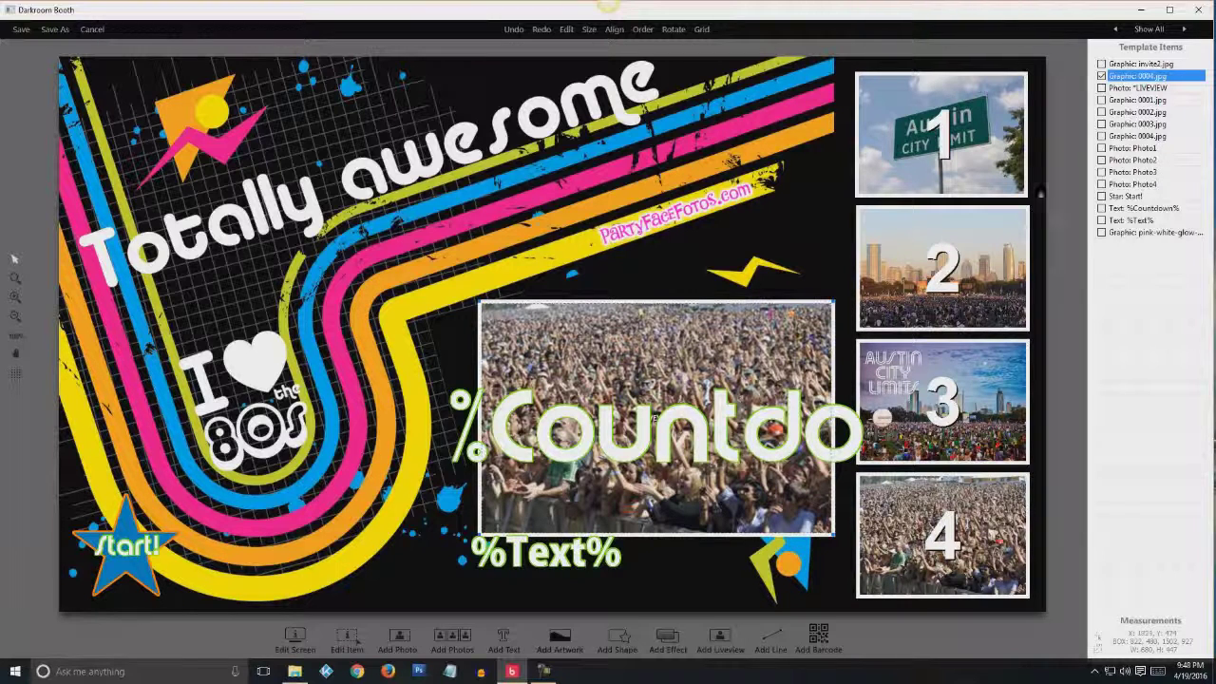
Add 0003.jpg from the BoothScreens folder as a second live view background graphic
{"action": "left_click", "coordinate": [559, 639]}
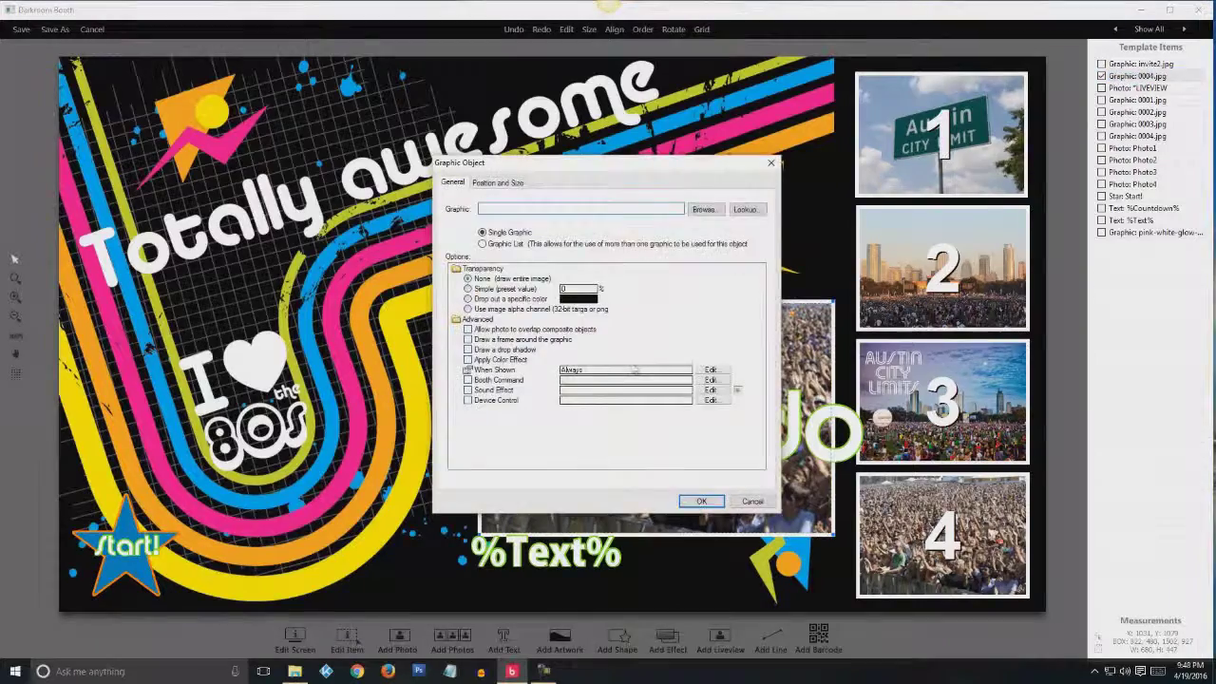
{"action": "left_click", "coordinate": [728, 380]}
{"action": "left_click", "coordinate": [753, 420]}
{"action": "left_click", "coordinate": [701, 500]}
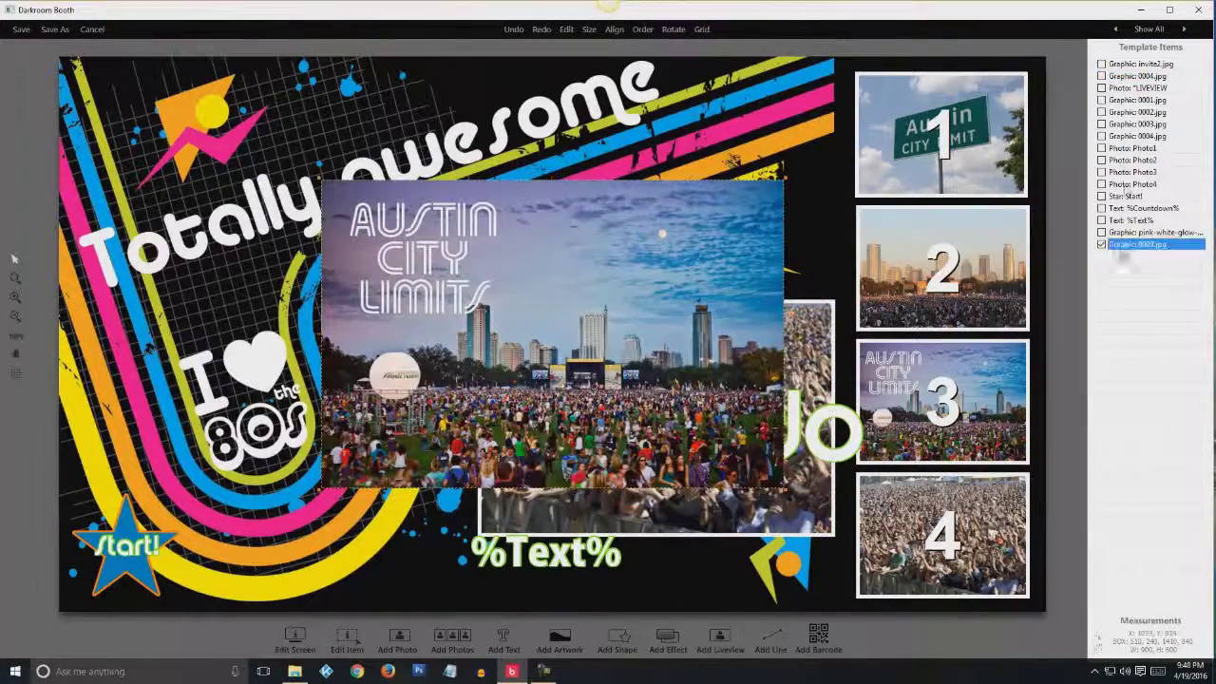
Match the new 0003.jpg graphic to the live view photo's size and position, and order it between 0004.jpg and *LIVEVIEW
{"action": "left_click", "coordinate": [1138, 88], "text": "ctrl"}
{"action": "left_click", "coordinate": [589, 29]}
{"action": "left_click", "coordinate": [645, 122]}
{"action": "left_click_drag", "start_coordinate": [1138, 244], "coordinate": [1150, 87]}
Add 0002.jpg from the BoothScreens folder as a third live view background graphic
{"action": "left_click", "coordinate": [560, 638]}
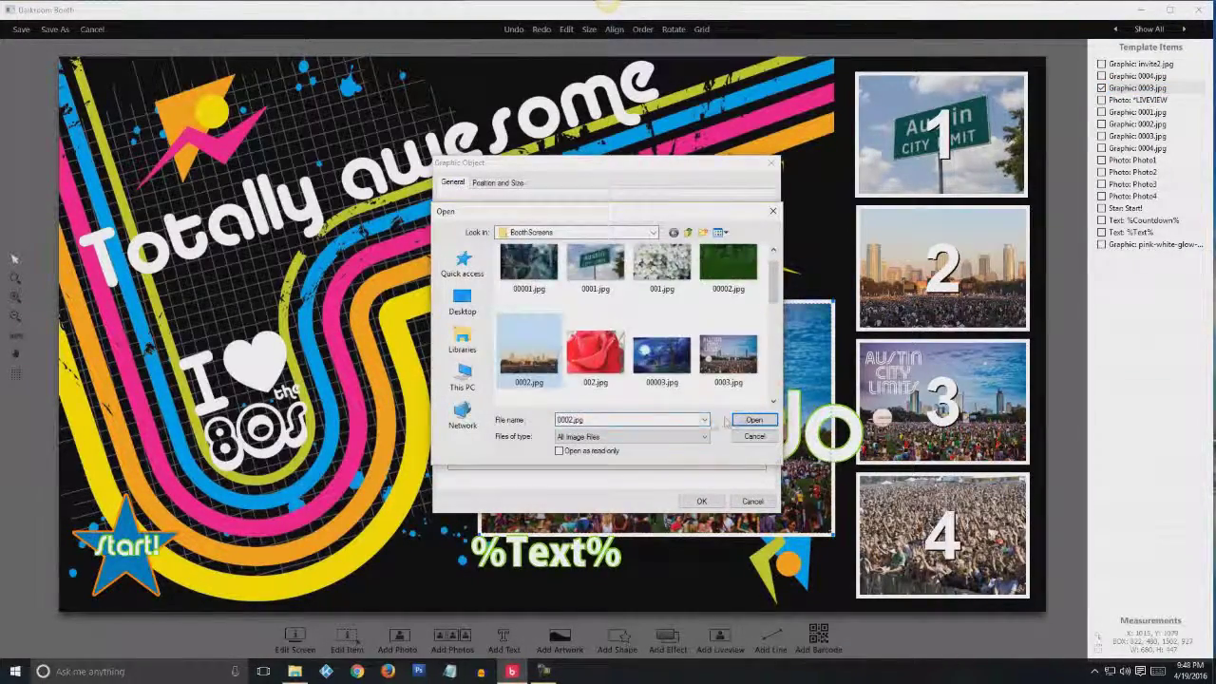
{"action": "double_click", "coordinate": [661, 266]}
{"action": "left_click", "coordinate": [701, 501]}
Match the new 0002.jpg graphic to the live view photo's size and position, and order it between 0003.jpg and *LIVEVIEW
{"action": "left_click", "coordinate": [1136, 100], "text": "ctrl"}
{"action": "left_click", "coordinate": [589, 28]}
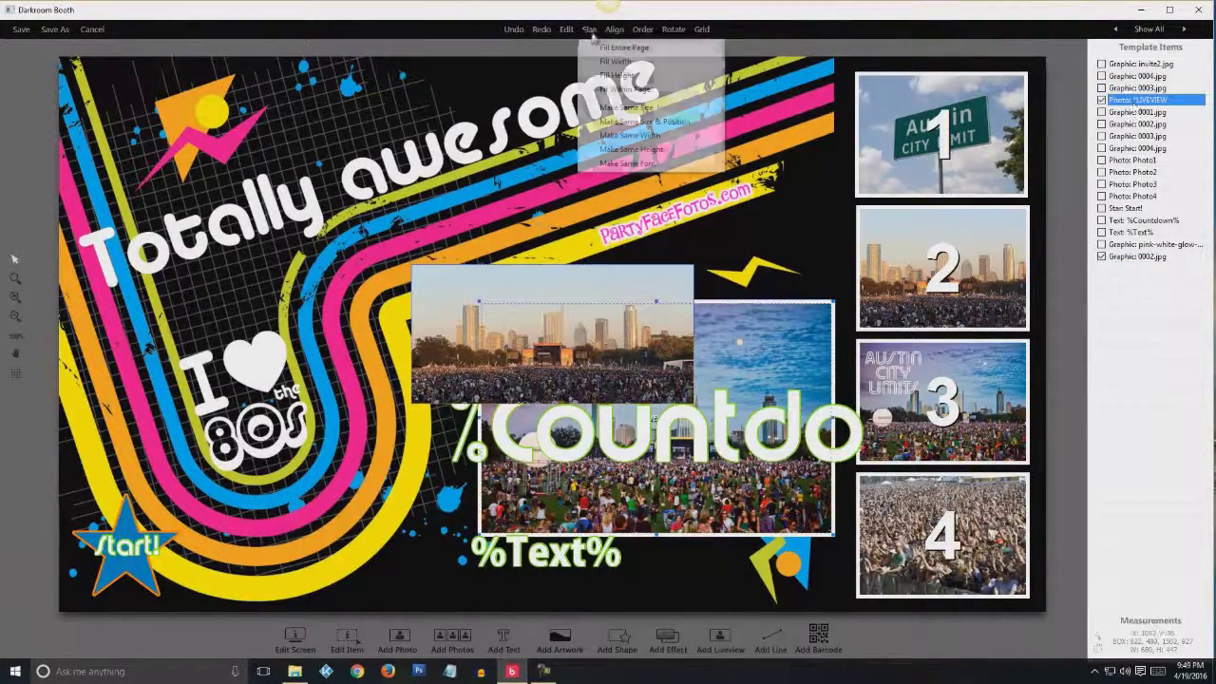
{"action": "left_click", "coordinate": [645, 122]}
{"action": "left_click_drag", "start_coordinate": [1136, 256], "coordinate": [1125, 99]}
Add 0001.jpg from the BoothScreens folder as the fourth live view background graphic
{"action": "left_click", "coordinate": [560, 642]}
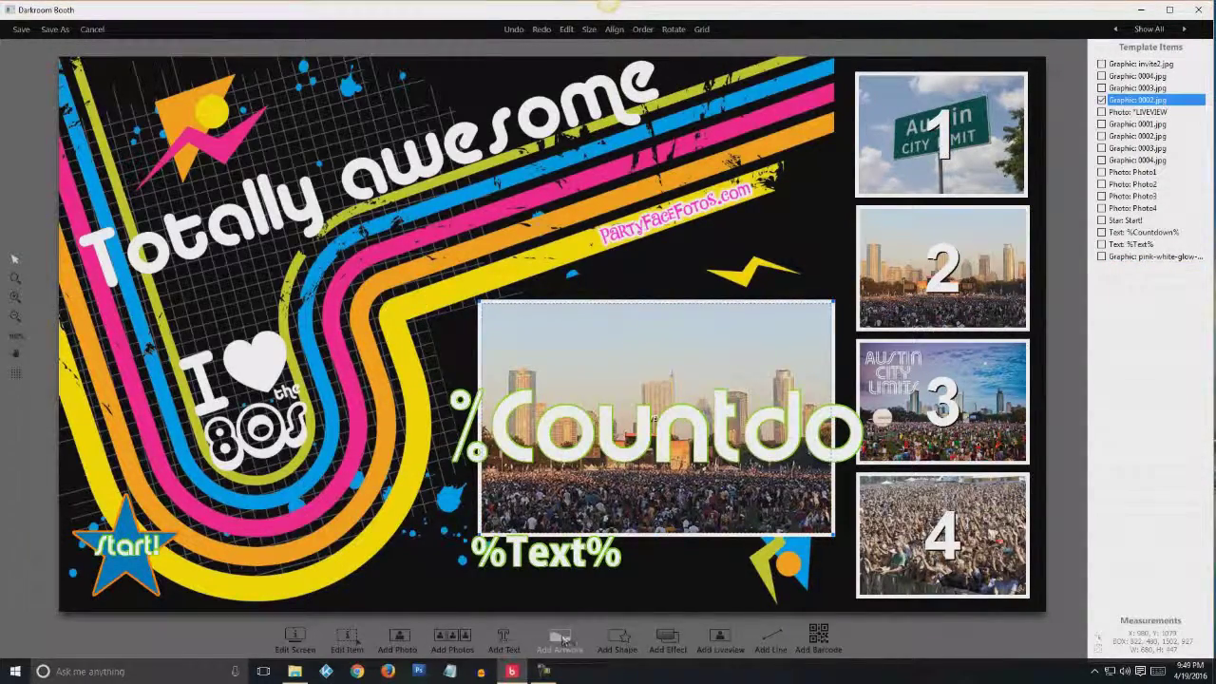
{"action": "left_click", "coordinate": [703, 205]}
{"action": "double_click", "coordinate": [595, 285]}
{"action": "left_click", "coordinate": [701, 500]}
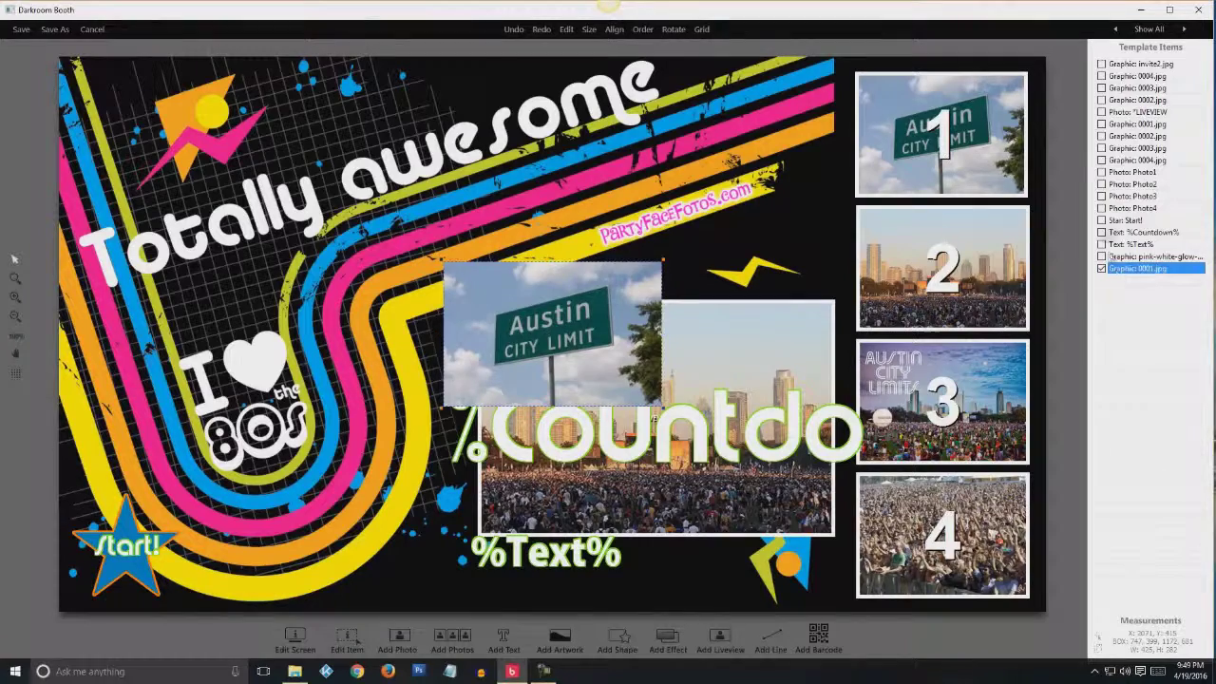
Match the new 0001.jpg graphic to the live view photo's size and position, and order it between 0002.jpg and *LIVEVIEW
{"action": "left_click", "coordinate": [1136, 112], "text": "ctrl"}
{"action": "left_click", "coordinate": [589, 29]}
{"action": "left_click", "coordinate": [644, 121]}
{"action": "left_click_drag", "start_coordinate": [1136, 268], "coordinate": [1136, 129]}
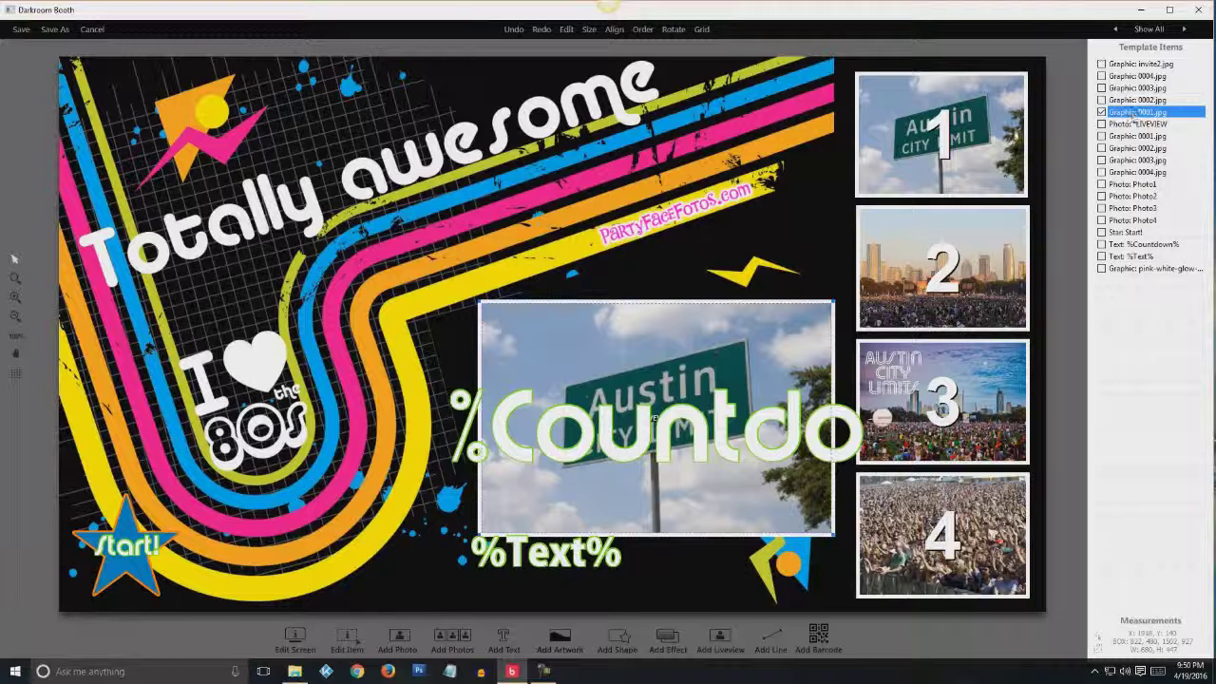
Set the live view's 0001.jpg graphic to Custom visibility: During Startup, Before Photo 1, After Last Photo and End Instructions
{"action": "left_click", "coordinate": [346, 643]}
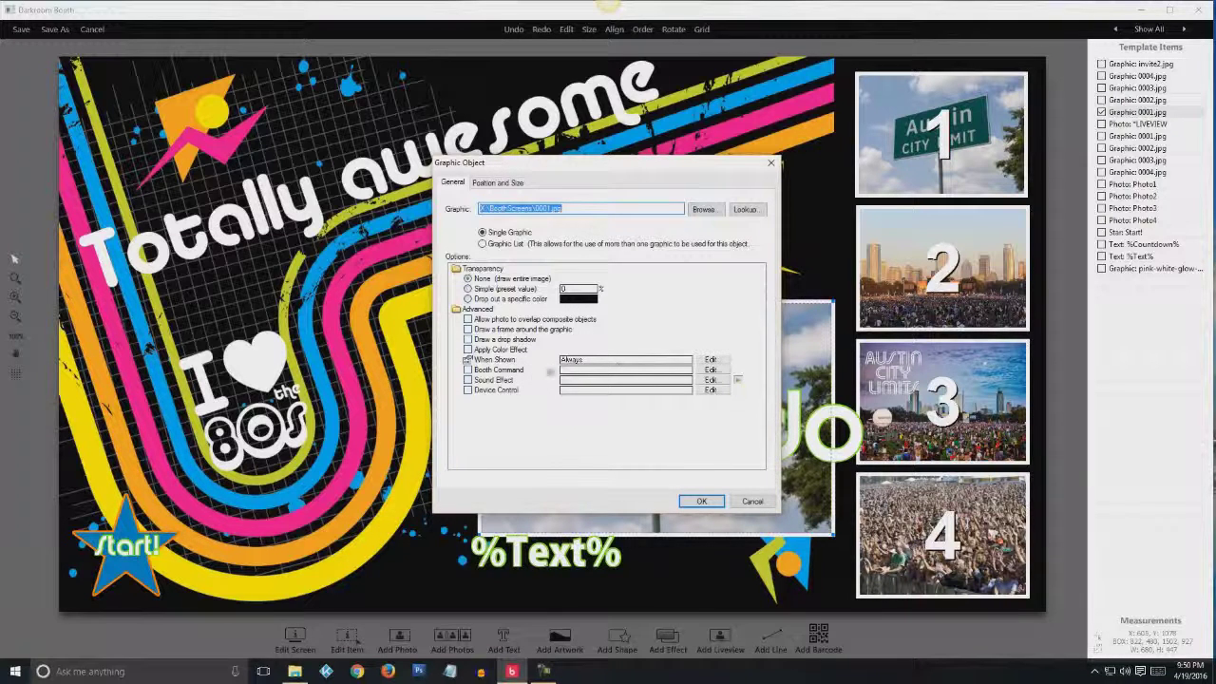
{"action": "left_click", "coordinate": [712, 361]}
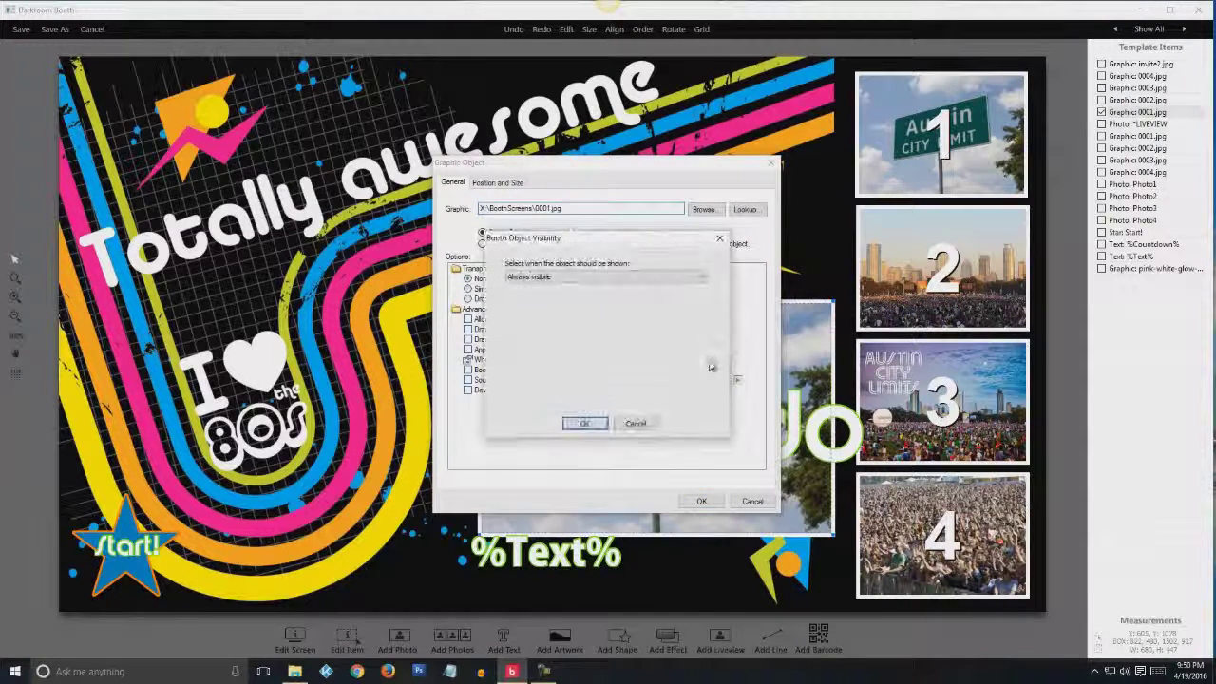
{"action": "left_click", "coordinate": [702, 277]}
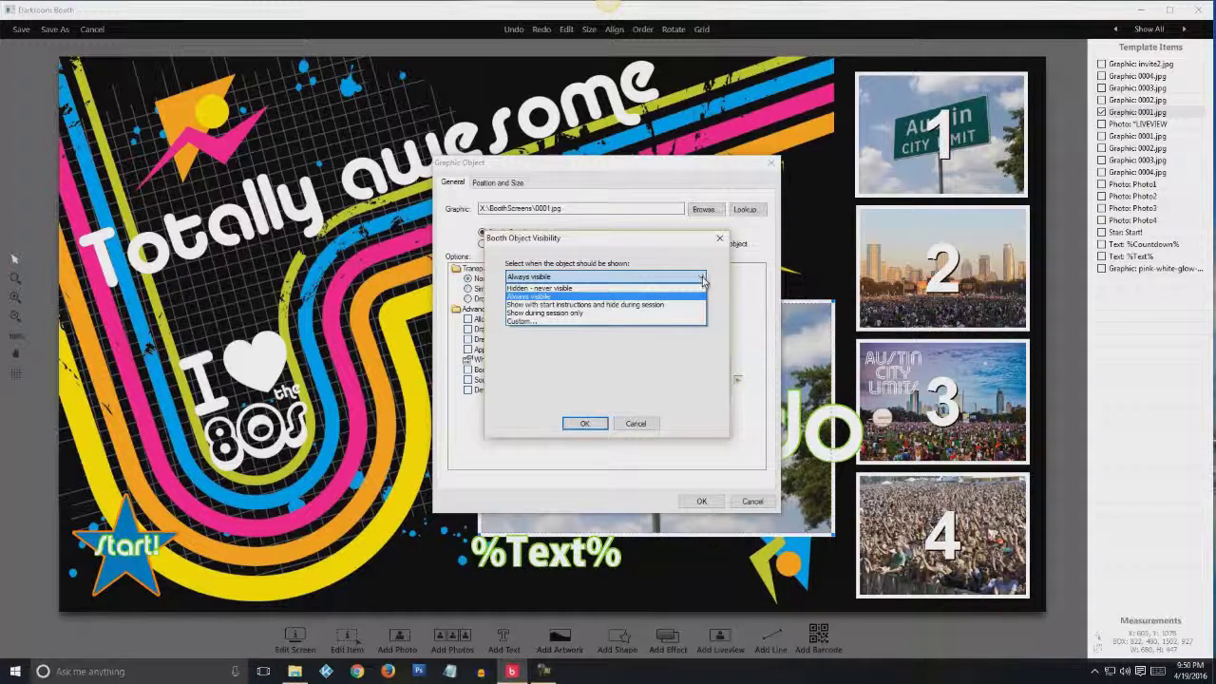
{"action": "left_click", "coordinate": [625, 321]}
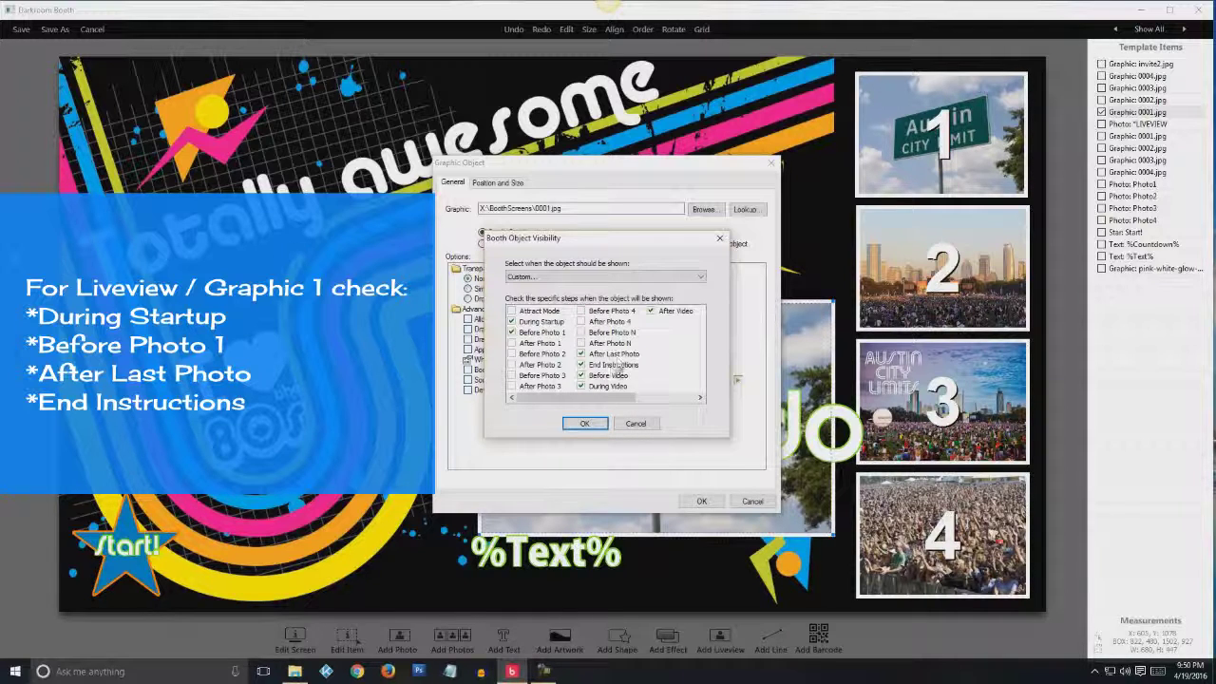
{"action": "left_click", "coordinate": [580, 366]}
{"action": "left_click", "coordinate": [580, 376]}
{"action": "left_click", "coordinate": [584, 423]}
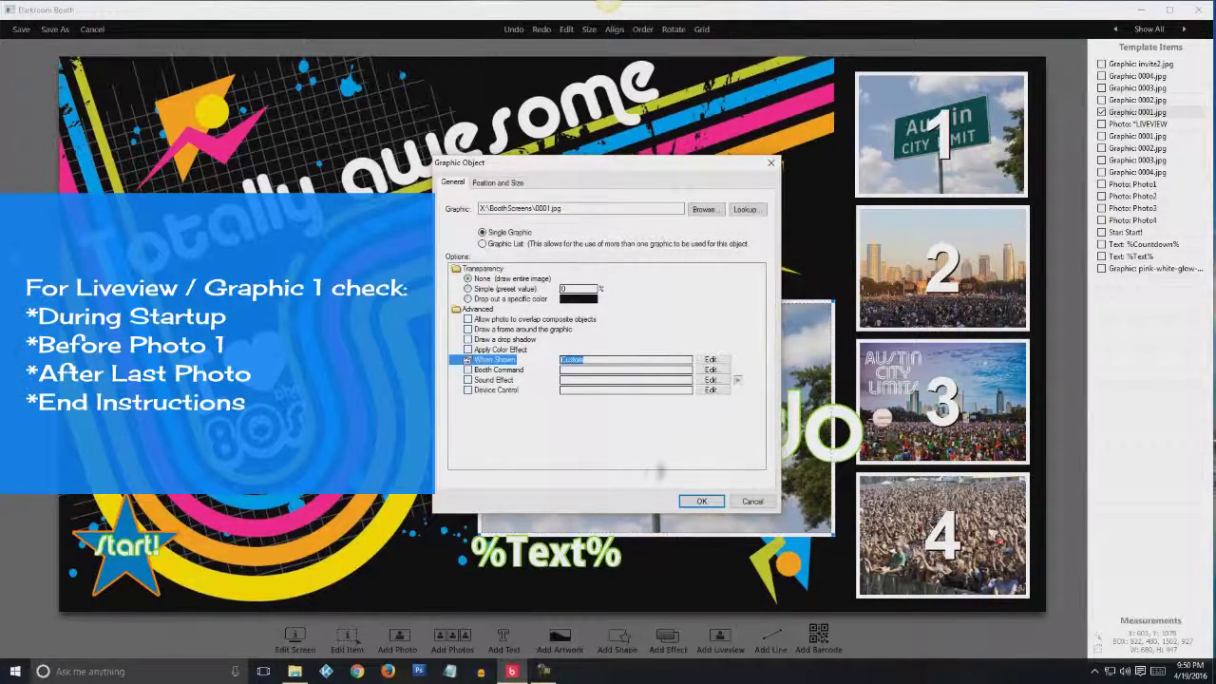
{"action": "left_click", "coordinate": [701, 502]}
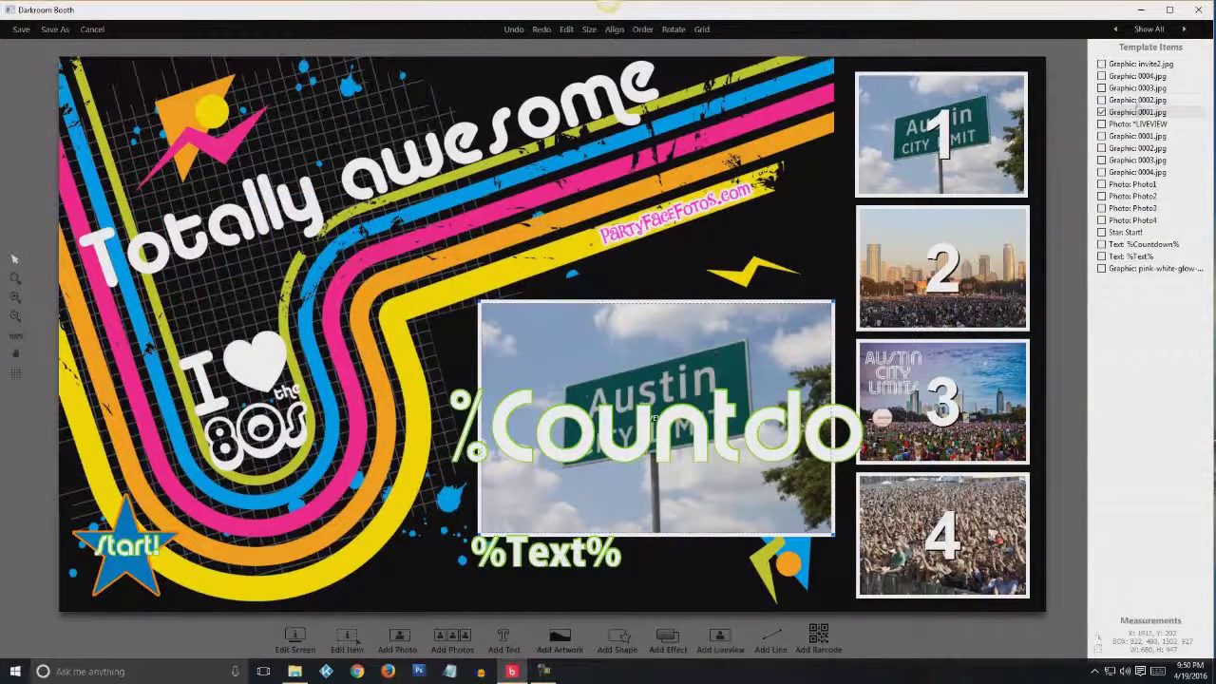
Set the live view's 0002.jpg graphic to Custom visibility, shown only After Photo 1 and Before Photo 2
{"action": "left_click", "coordinate": [1132, 100]}
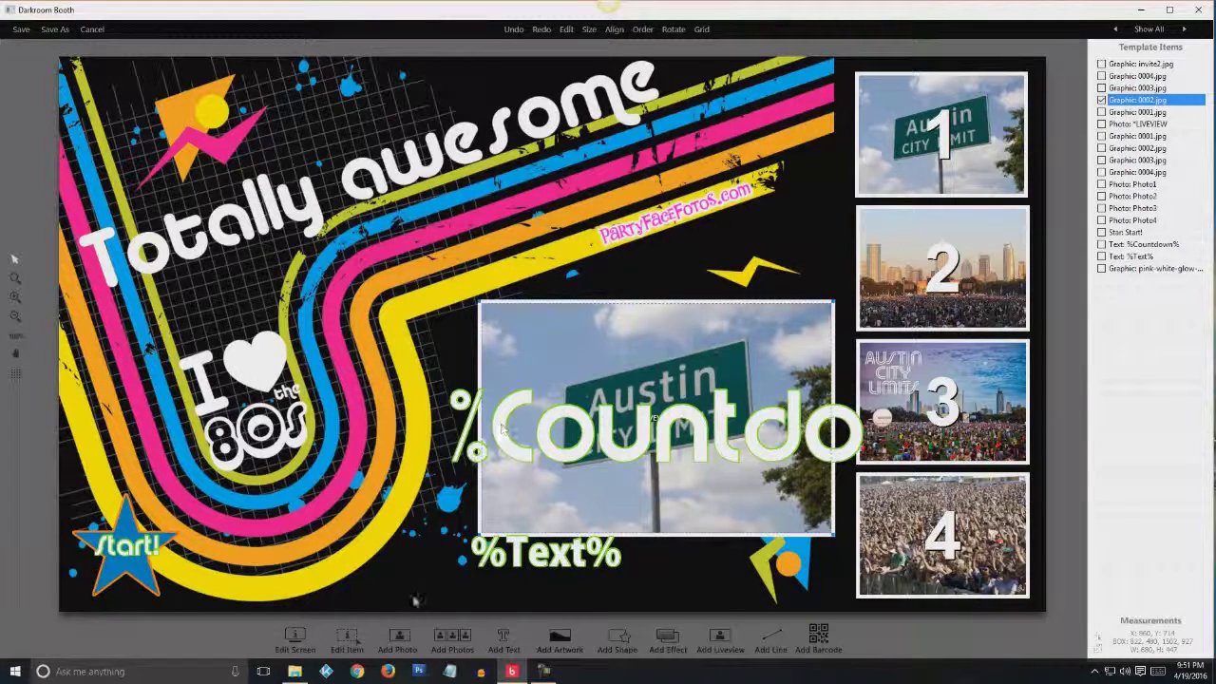
{"action": "left_click", "coordinate": [349, 641]}
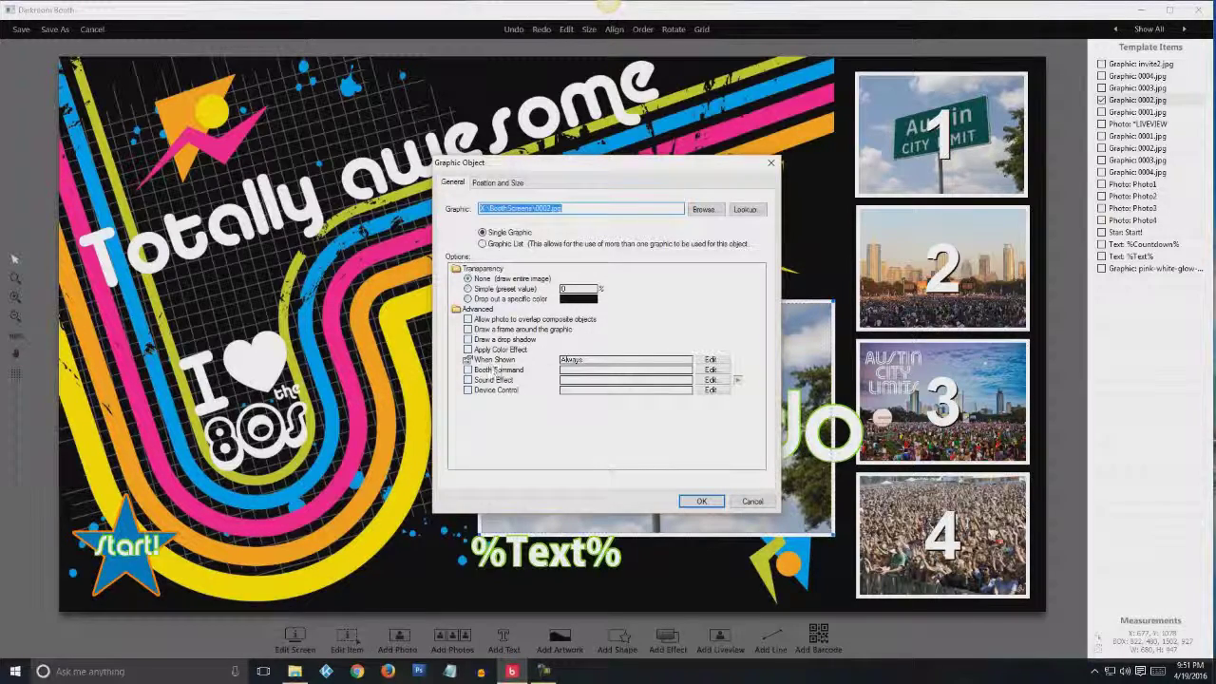
{"action": "left_click", "coordinate": [711, 359]}
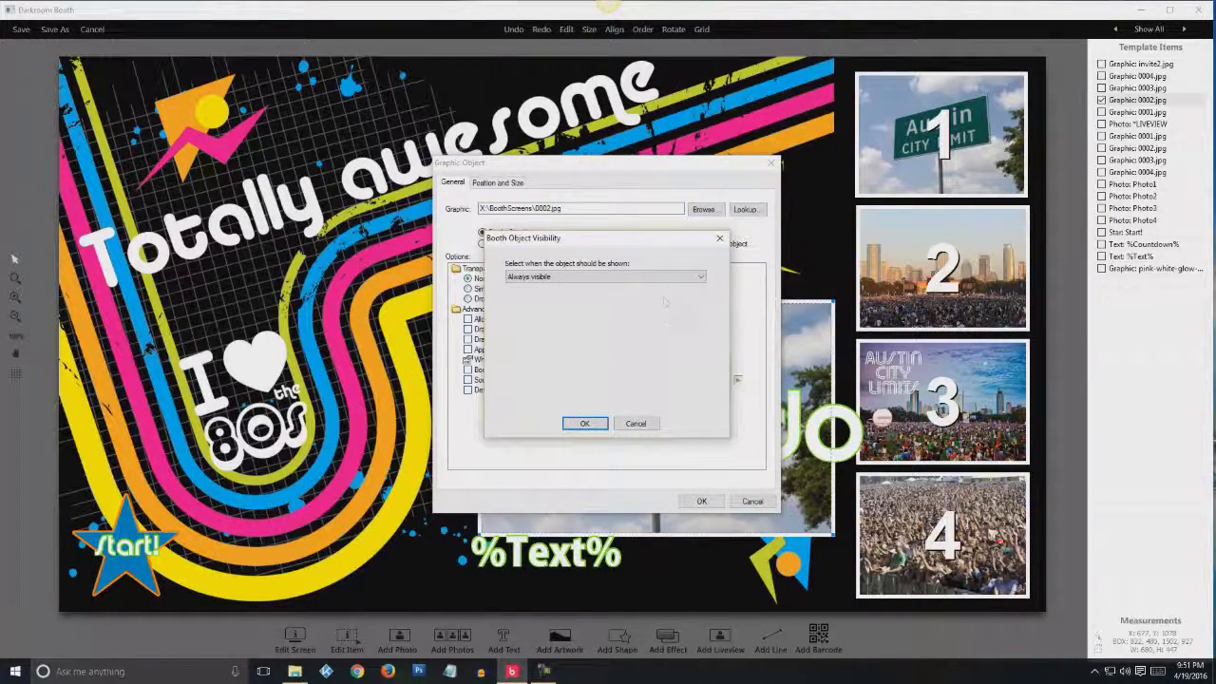
{"action": "left_click", "coordinate": [693, 276]}
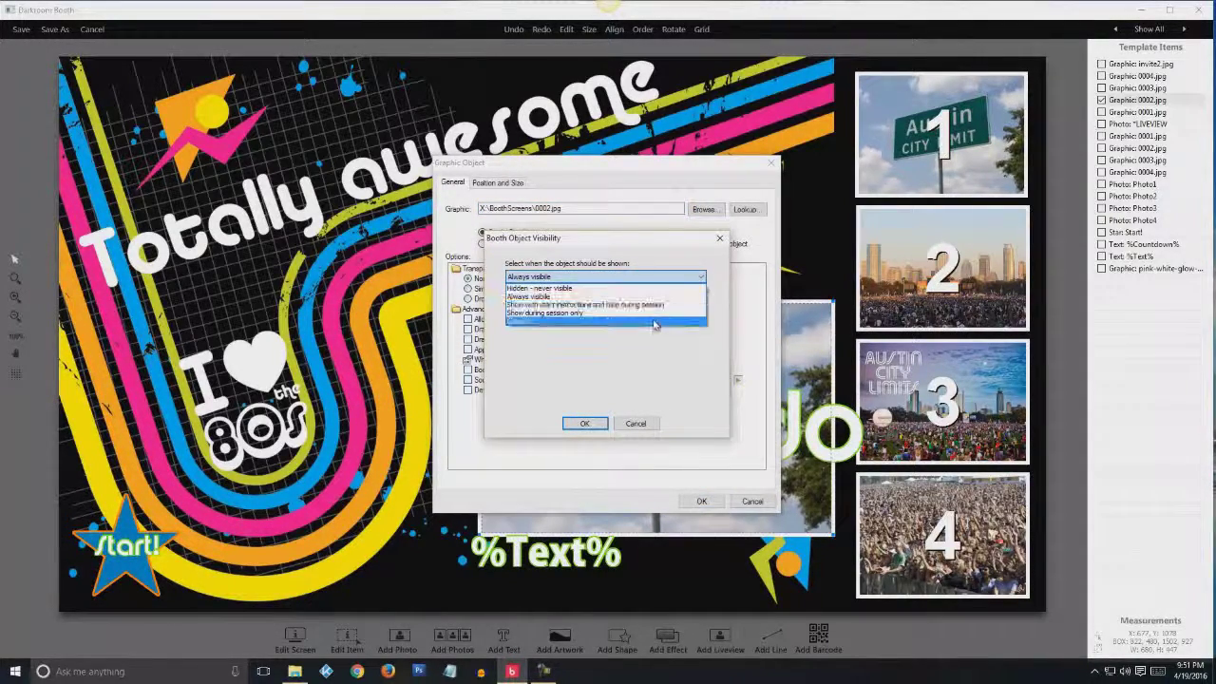
{"action": "left_click", "coordinate": [653, 323]}
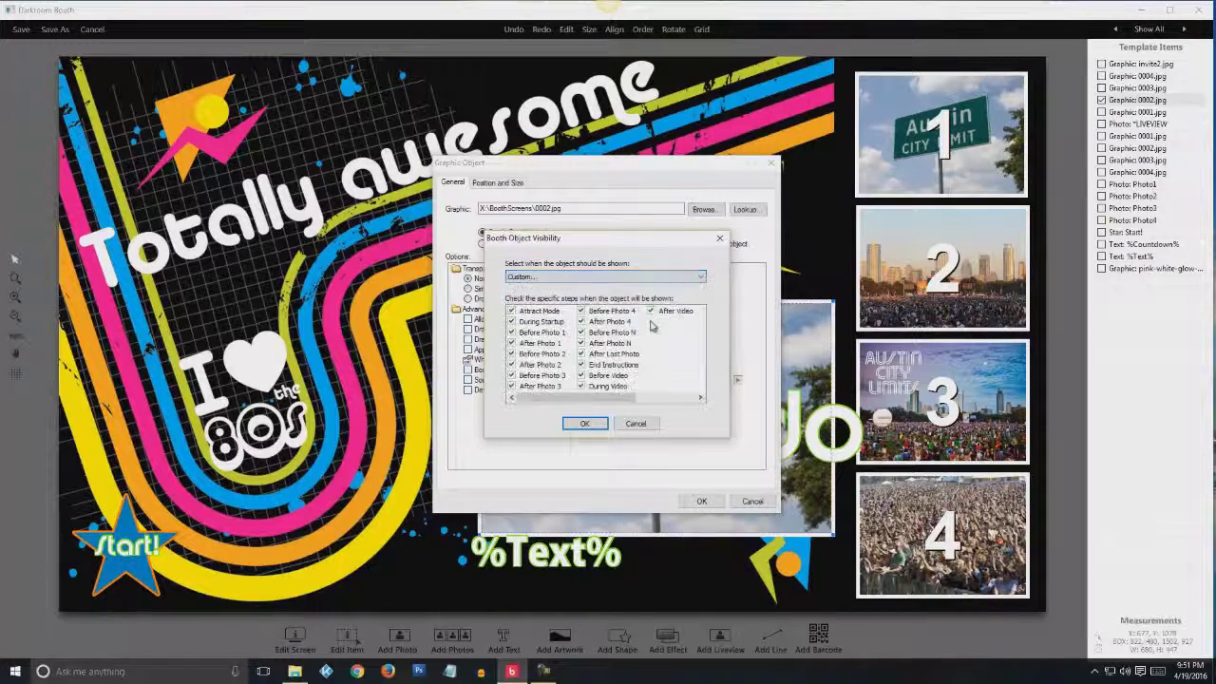
{"action": "left_click", "coordinate": [511, 331]}
{"action": "left_click", "coordinate": [511, 321]}
{"action": "left_click", "coordinate": [510, 311]}
{"action": "left_click", "coordinate": [511, 364]}
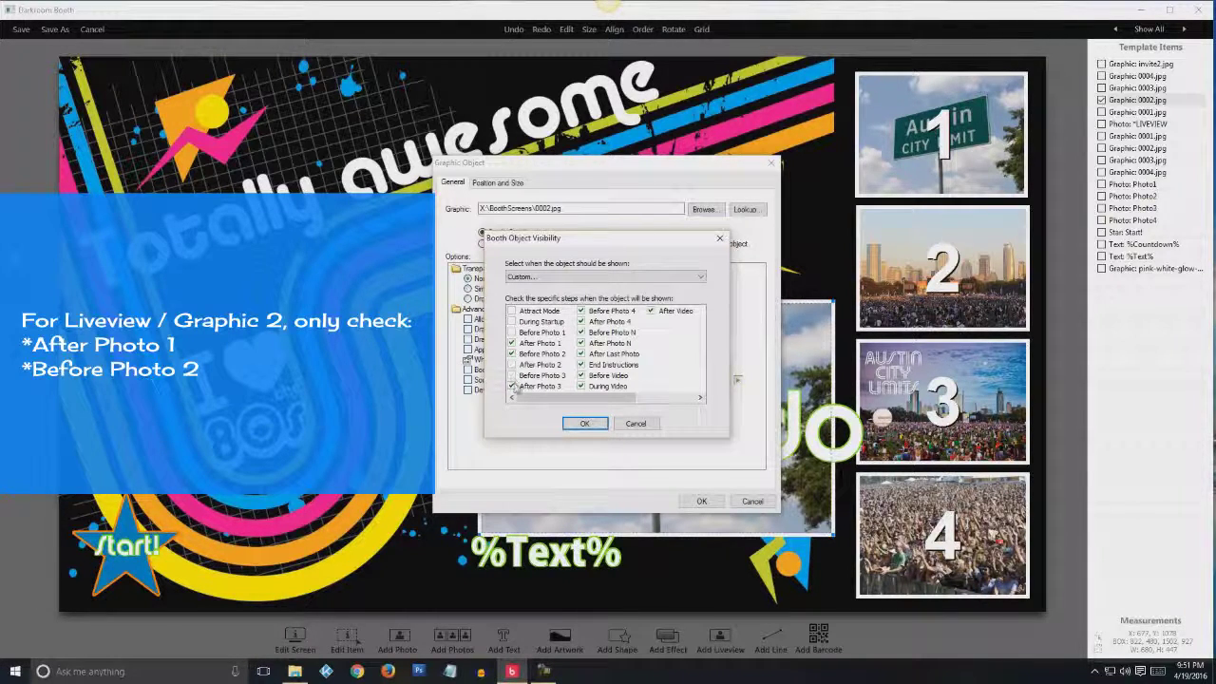
{"action": "left_click", "coordinate": [511, 385]}
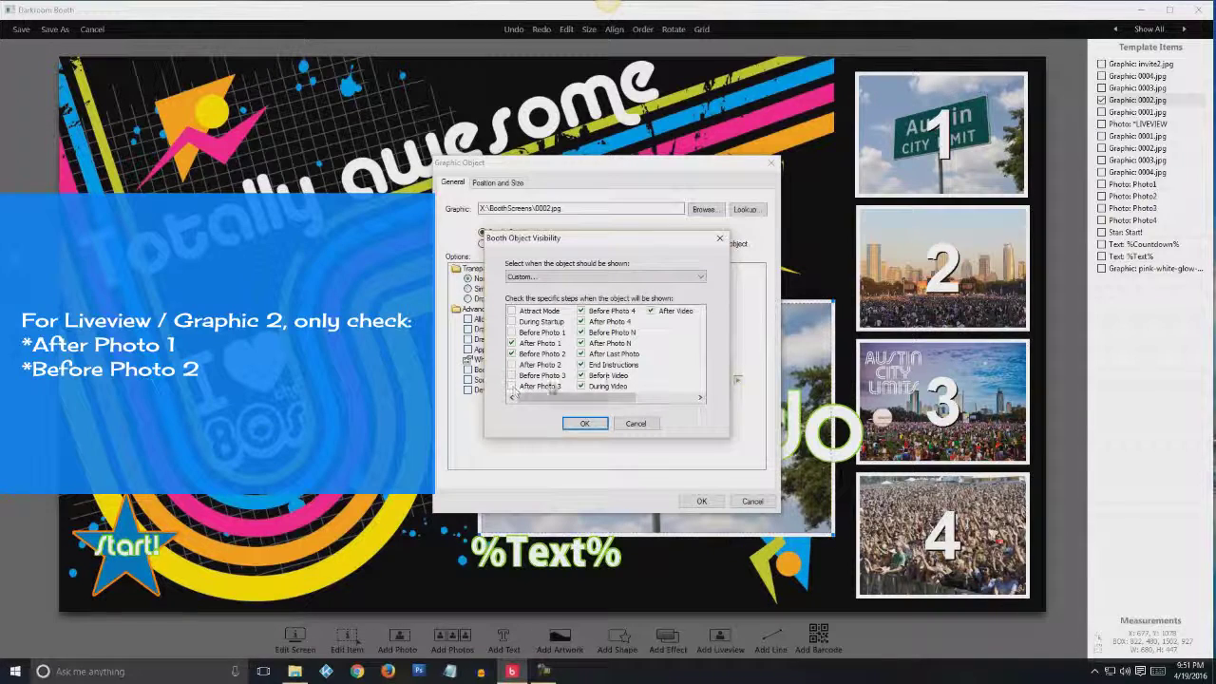
{"action": "left_click", "coordinate": [581, 365]}
{"action": "left_click", "coordinate": [580, 342]}
{"action": "left_click", "coordinate": [580, 332]}
{"action": "left_click", "coordinate": [586, 423]}
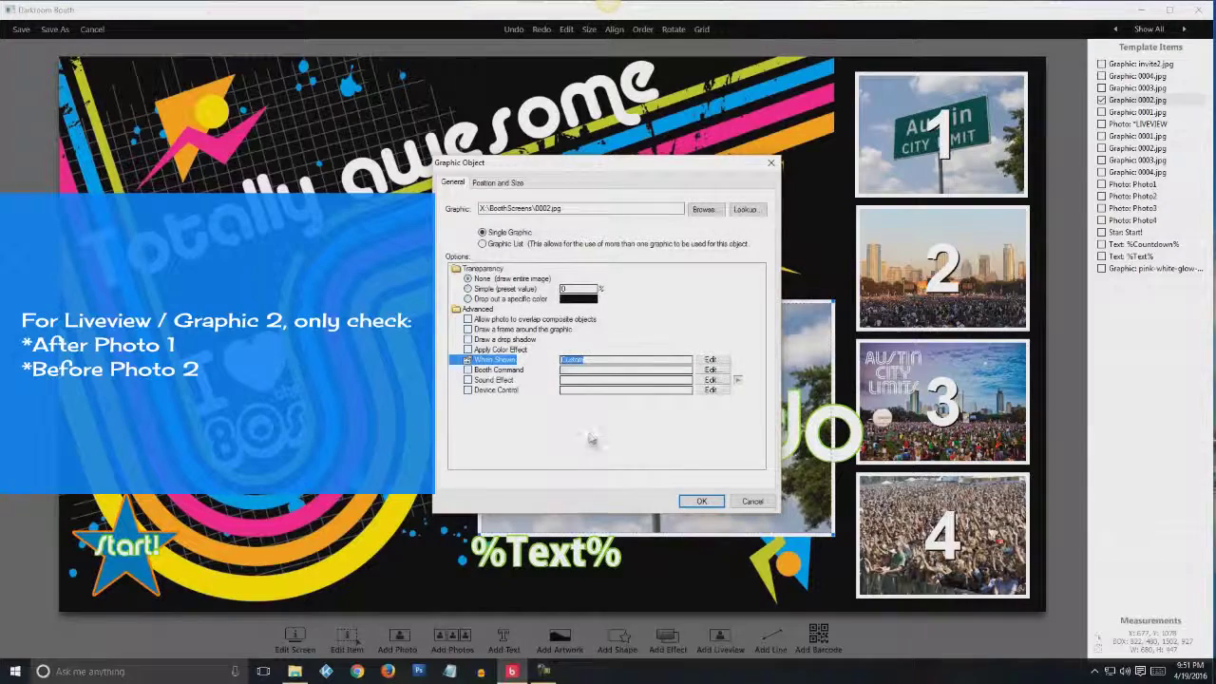
{"action": "left_click", "coordinate": [696, 500]}
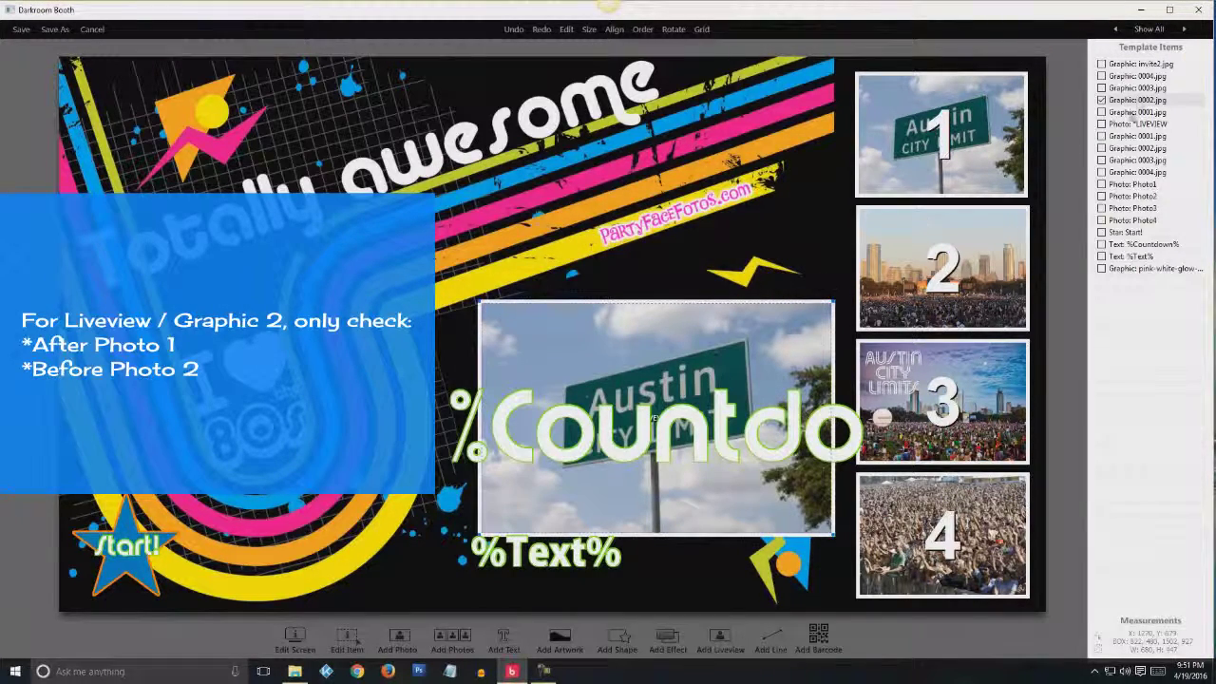
Set the live view's 0003.jpg graphic to Custom visibility, shown only After Photo 2 and Before Photo 3
{"action": "left_click", "coordinate": [1127, 89]}
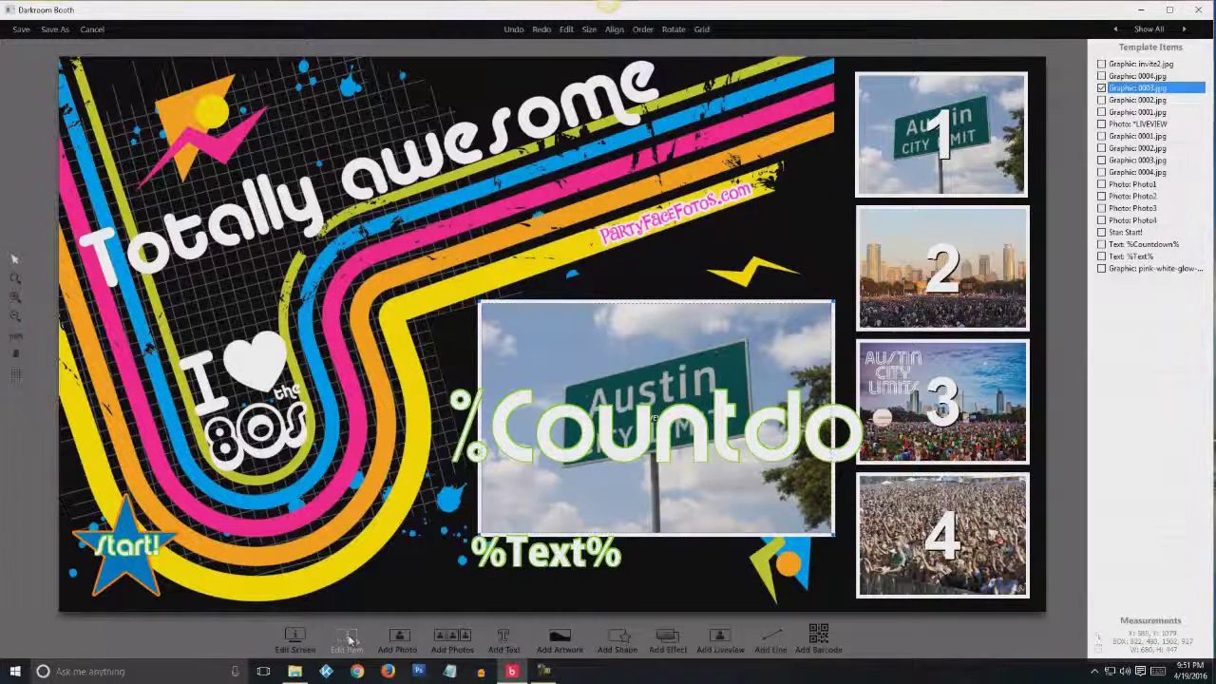
{"action": "left_click", "coordinate": [348, 638]}
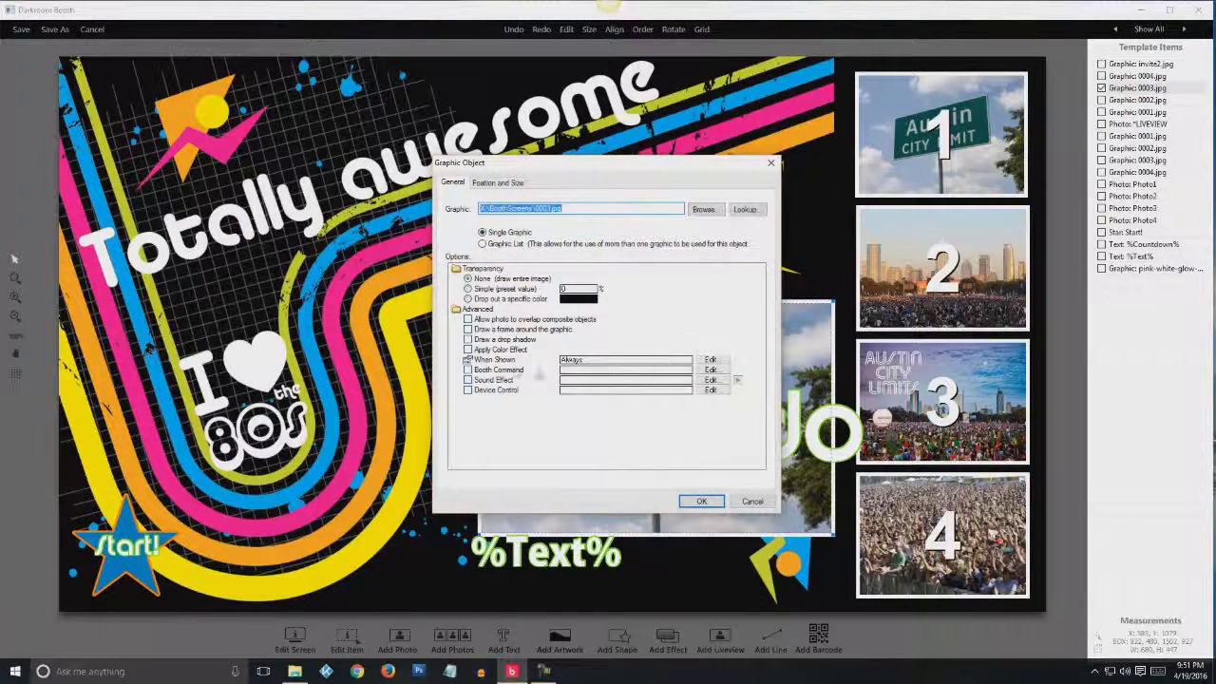
{"action": "left_click", "coordinate": [709, 360]}
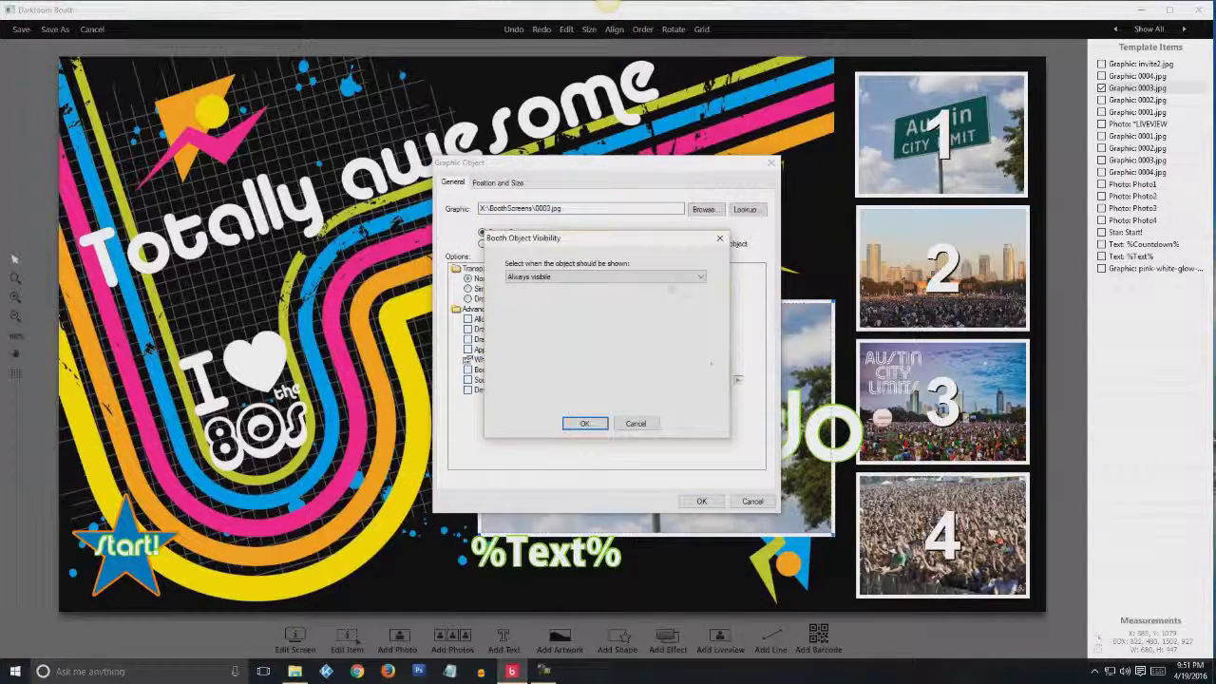
{"action": "left_click", "coordinate": [698, 277]}
{"action": "left_click", "coordinate": [655, 317]}
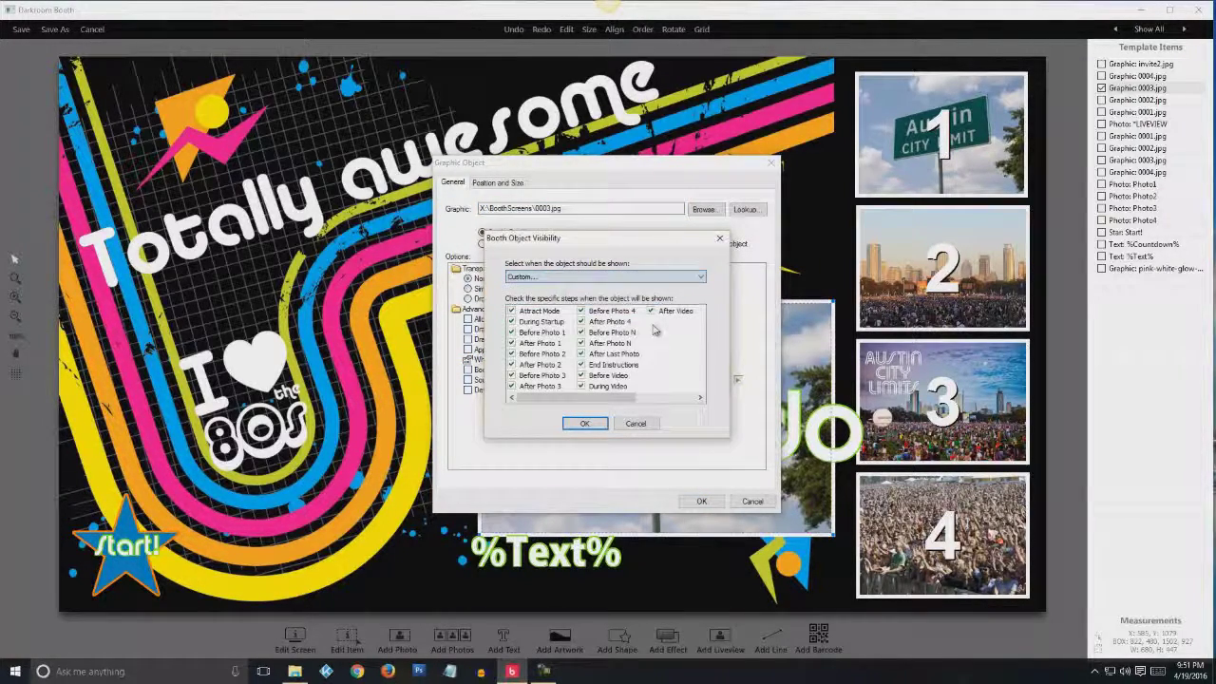
{"action": "left_click", "coordinate": [511, 343]}
{"action": "left_click", "coordinate": [511, 333]}
{"action": "left_click", "coordinate": [511, 321]}
{"action": "left_click", "coordinate": [512, 312]}
{"action": "left_click", "coordinate": [512, 386]}
{"action": "left_click", "coordinate": [581, 375]}
{"action": "left_click", "coordinate": [581, 353]}
{"action": "left_click", "coordinate": [581, 342]}
{"action": "left_click", "coordinate": [582, 332]}
{"action": "left_click", "coordinate": [581, 321]}
{"action": "left_click", "coordinate": [582, 311]}
{"action": "left_click", "coordinate": [584, 423]}
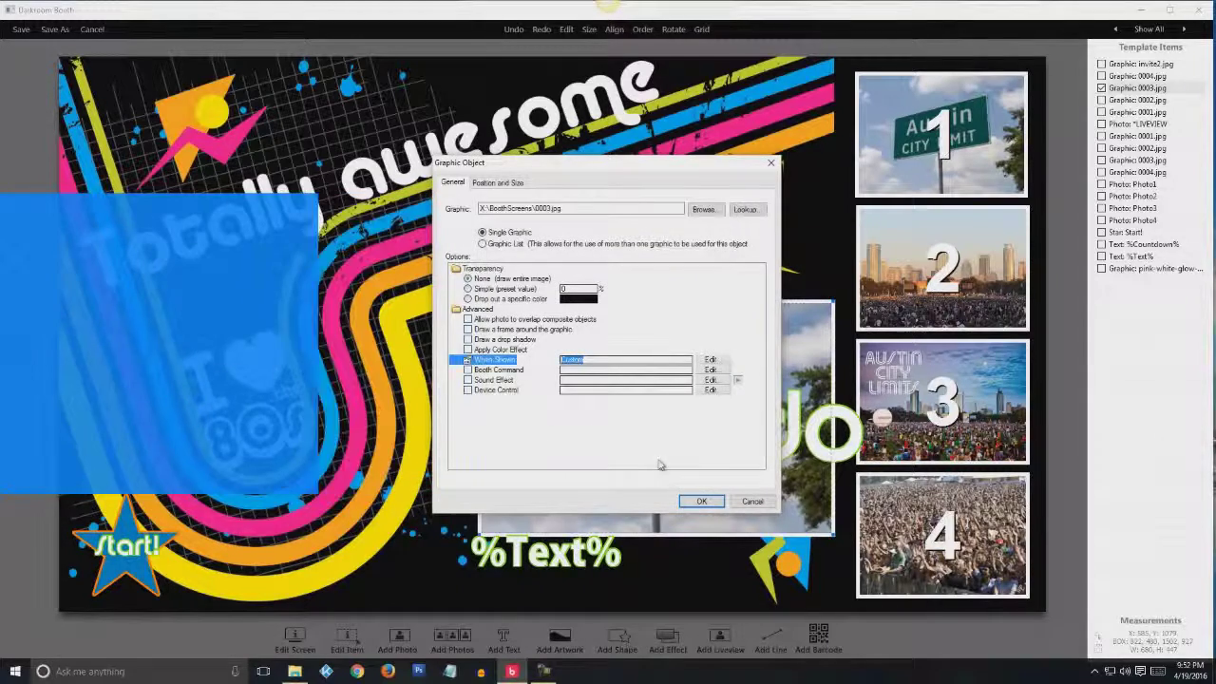
{"action": "left_click", "coordinate": [693, 504]}
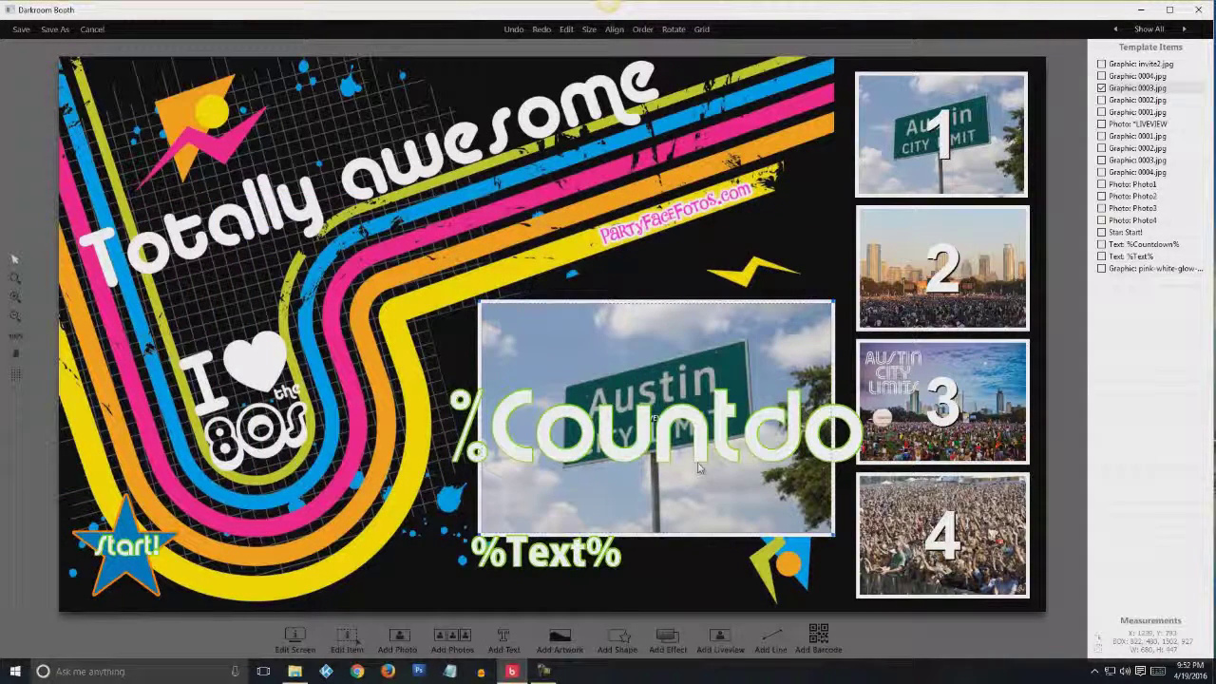
Set the live view's 0004.jpg graphic to Custom visibility, shown only After Photo 3 and Before Photo 4
{"action": "left_click", "coordinate": [1126, 76]}
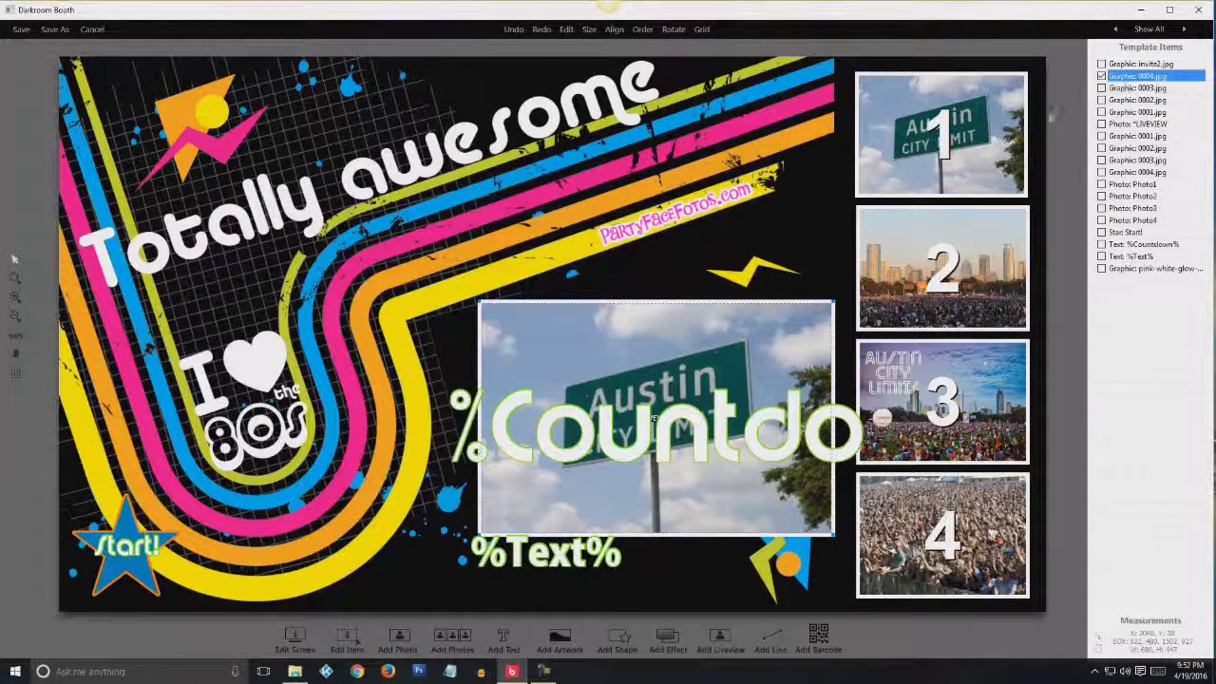
{"action": "left_click", "coordinate": [356, 639]}
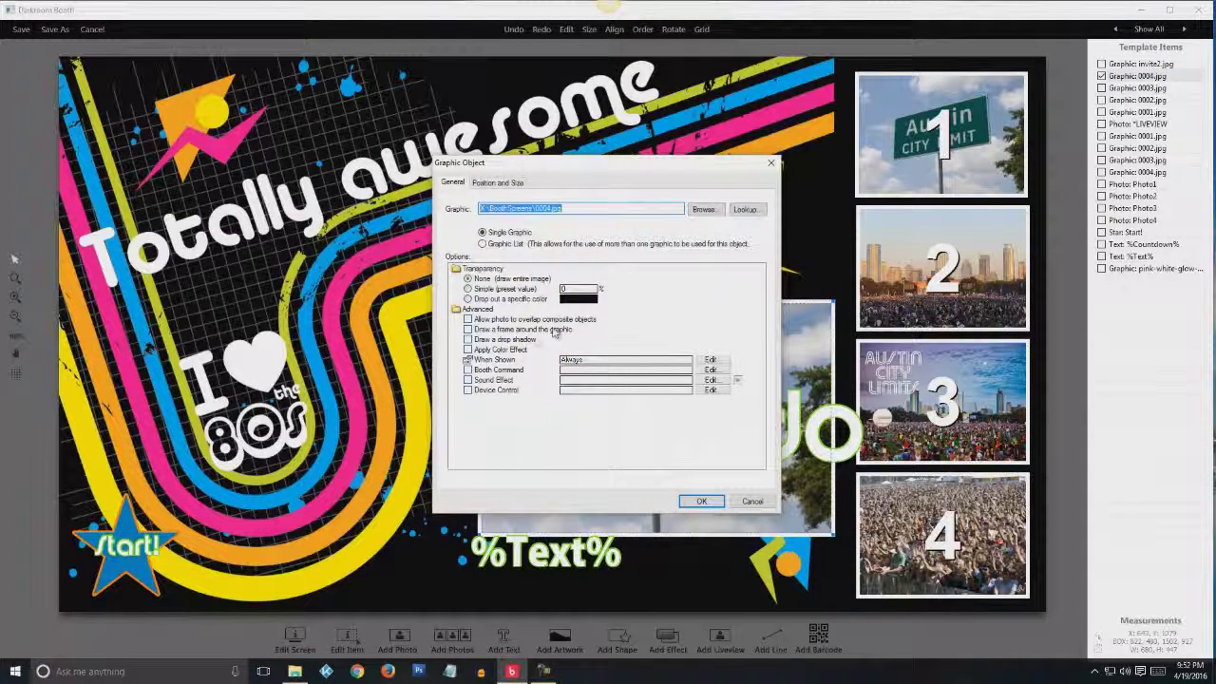
{"action": "left_click", "coordinate": [710, 359]}
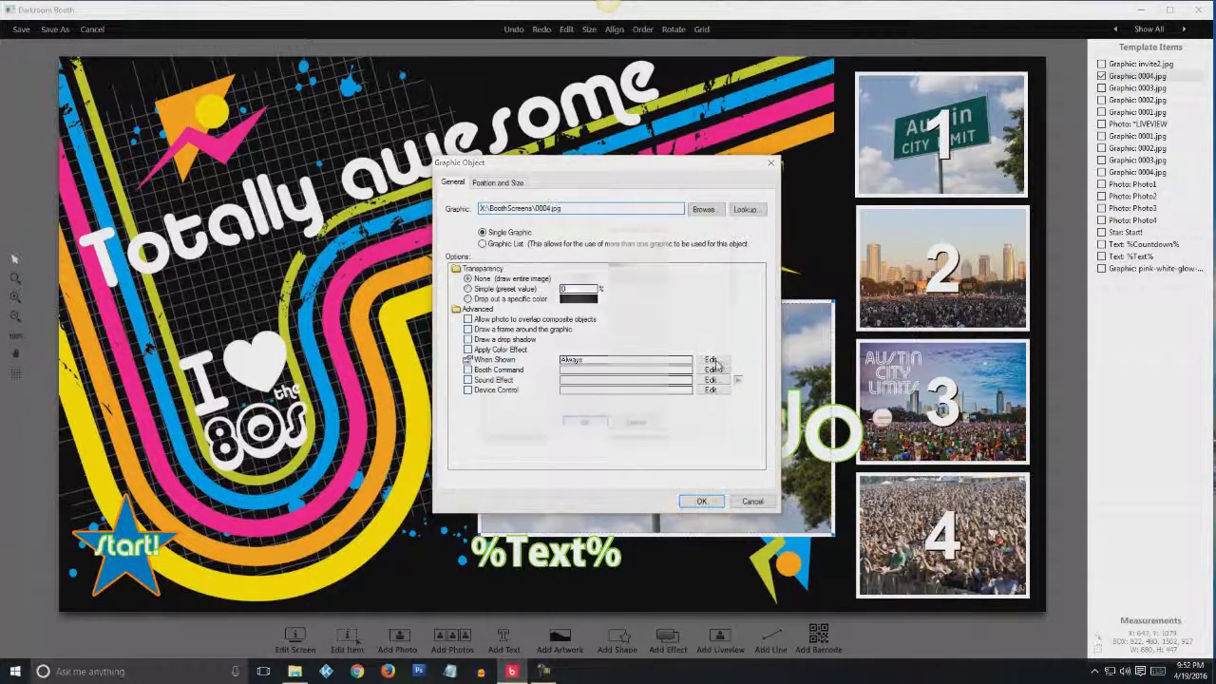
{"action": "left_click", "coordinate": [670, 278]}
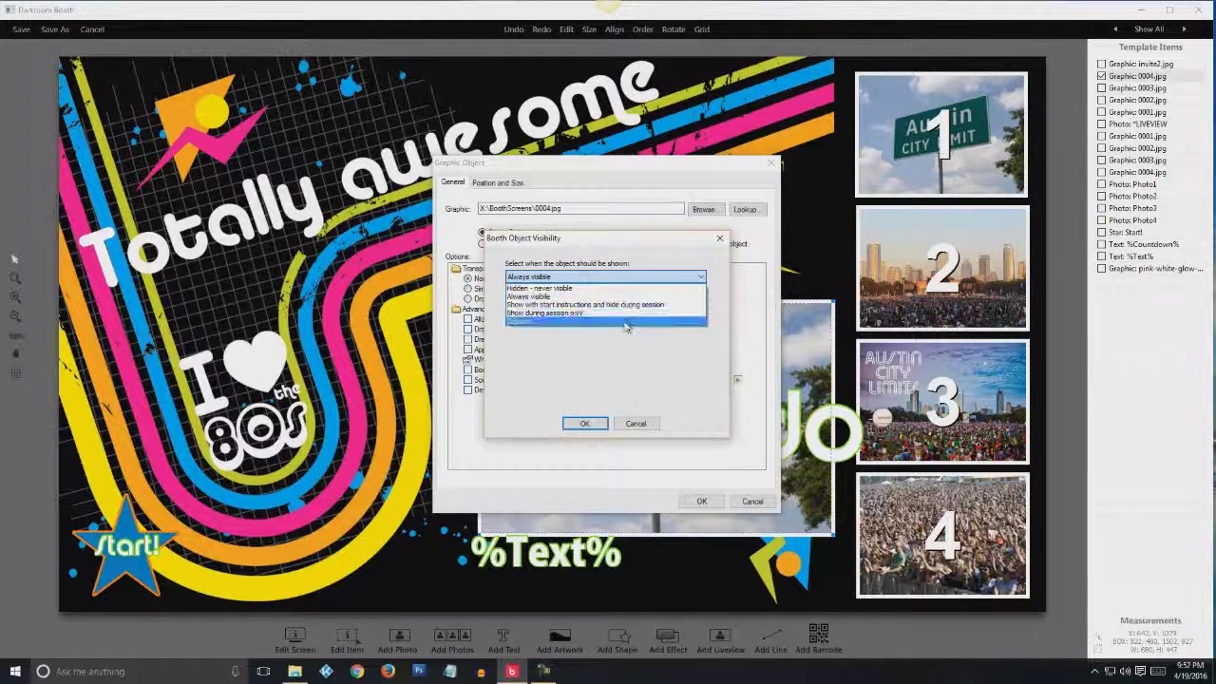
{"action": "left_click", "coordinate": [627, 323]}
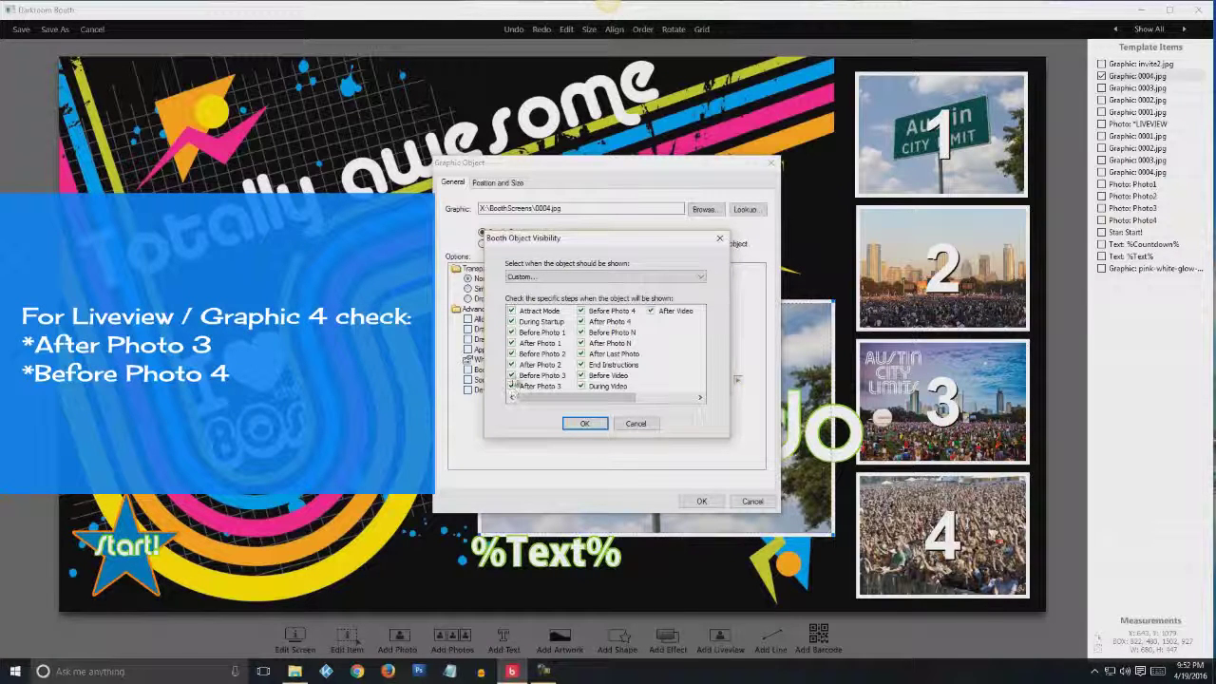
{"action": "left_click", "coordinate": [512, 353]}
{"action": "left_click", "coordinate": [511, 310]}
{"action": "left_click", "coordinate": [581, 321]}
{"action": "left_click", "coordinate": [581, 331]}
{"action": "left_click", "coordinate": [582, 342]}
{"action": "left_click", "coordinate": [581, 386]}
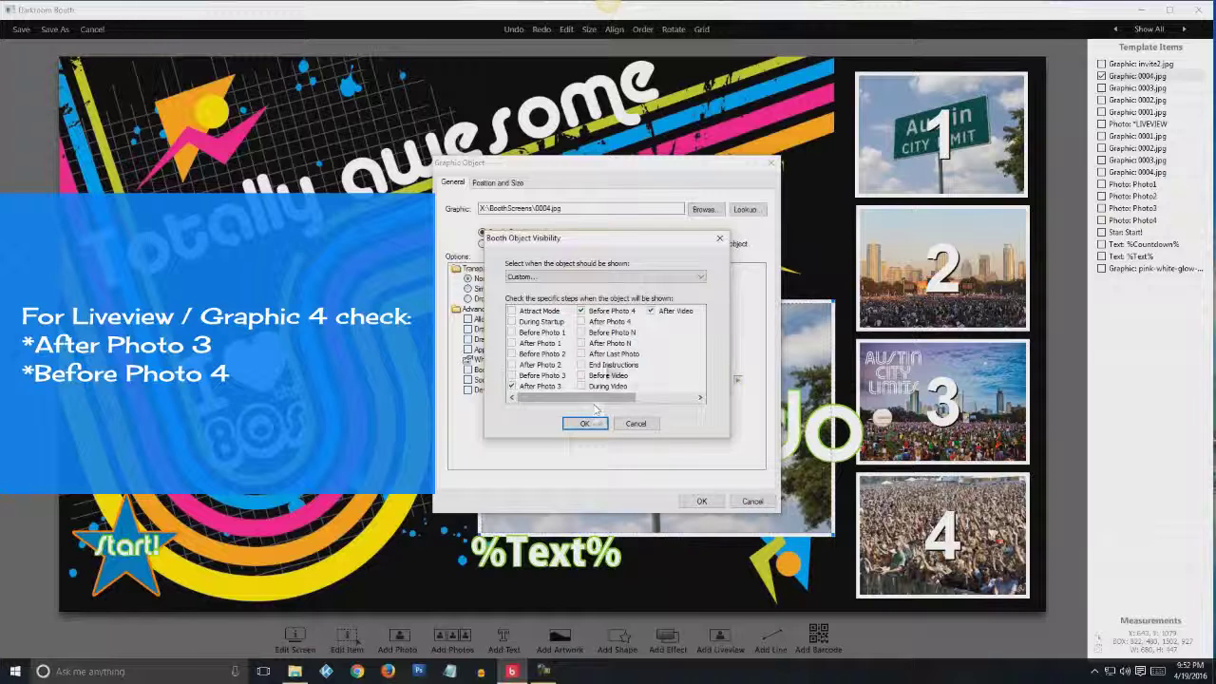
{"action": "left_click", "coordinate": [651, 310]}
{"action": "left_click", "coordinate": [585, 423]}
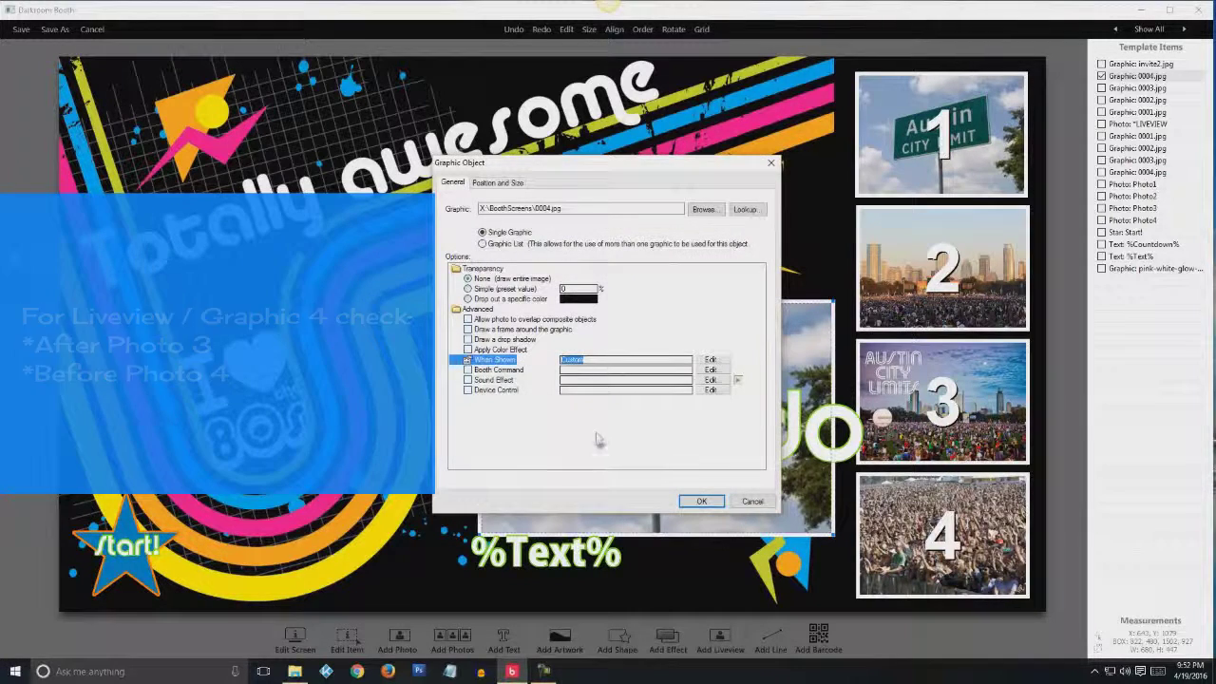
{"action": "left_click", "coordinate": [701, 500]}
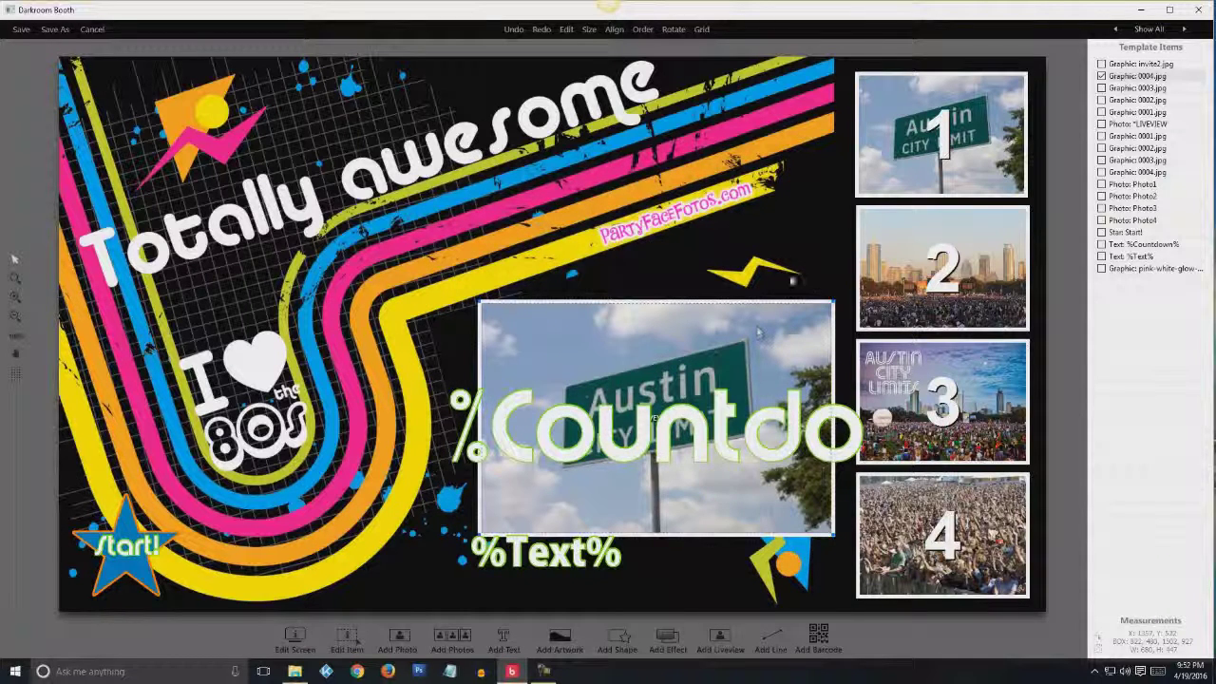
Save the edited 80s on-screen template and return to the event settings
{"action": "left_click", "coordinate": [22, 31]}
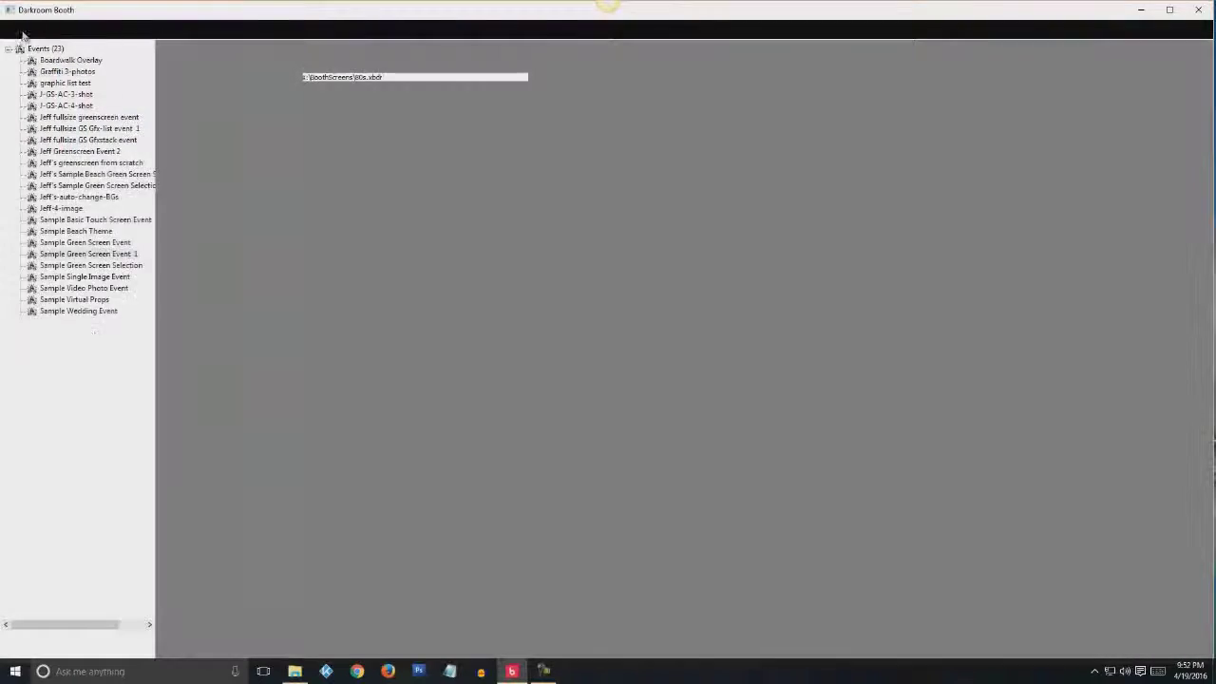
{"action": "left_click", "coordinate": [38, 30]}
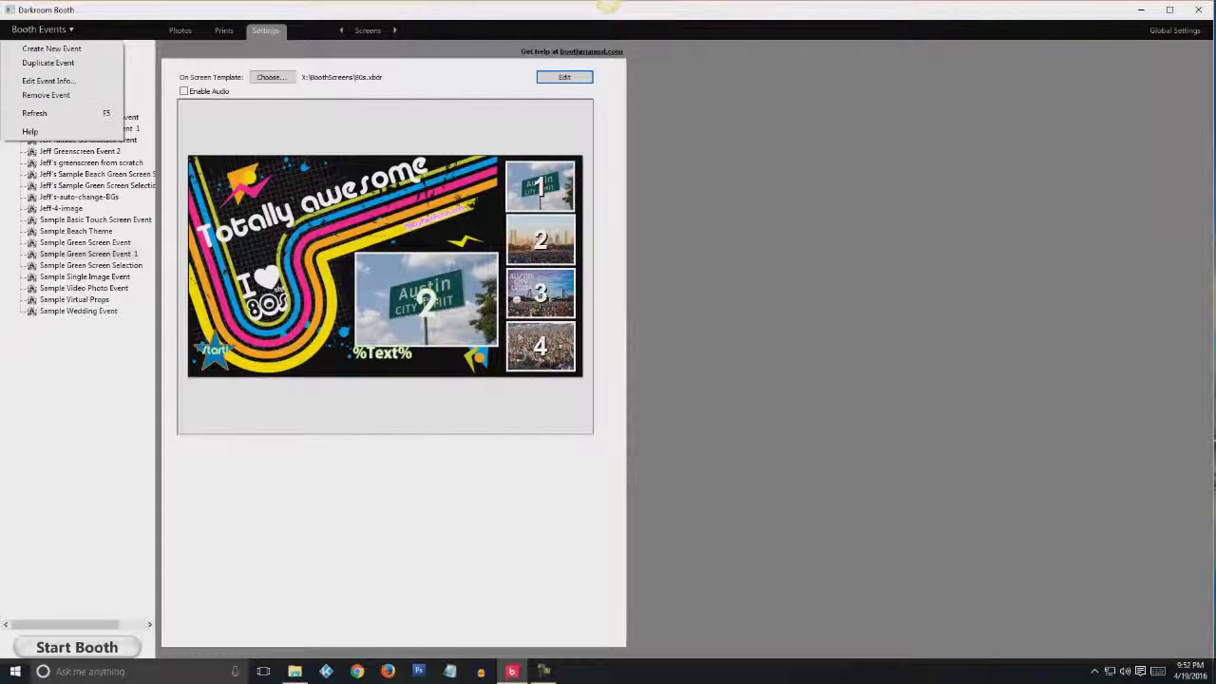
Check the print and on-screen template previews in the event's Main and Screens settings, and start the booth
{"action": "left_click", "coordinate": [368, 30]}
{"action": "left_click", "coordinate": [371, 55]}
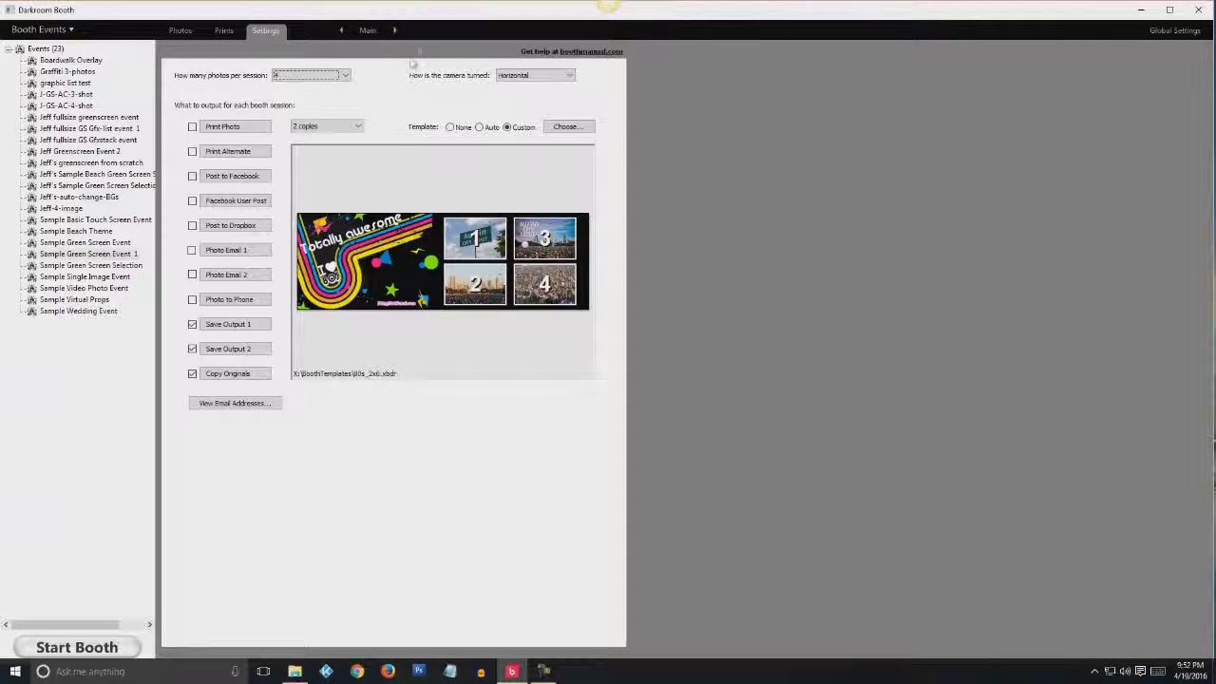
{"action": "left_click", "coordinate": [368, 31]}
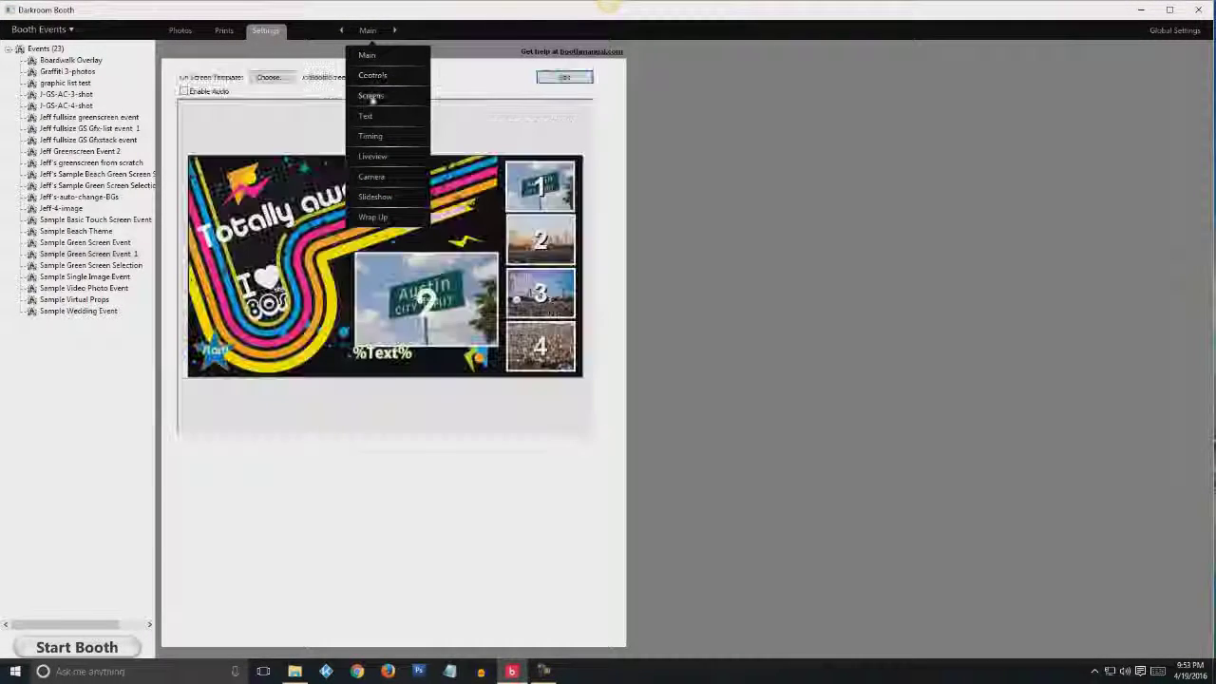
{"action": "left_click", "coordinate": [372, 97]}
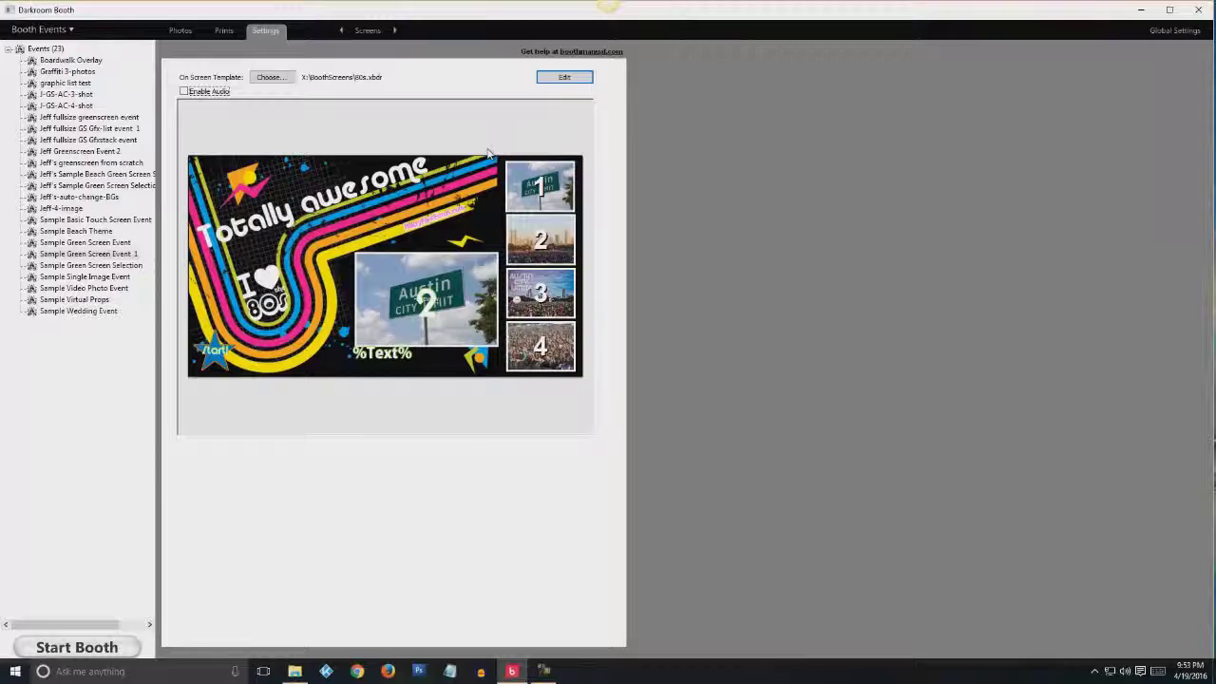
{"action": "left_click", "coordinate": [77, 647]}
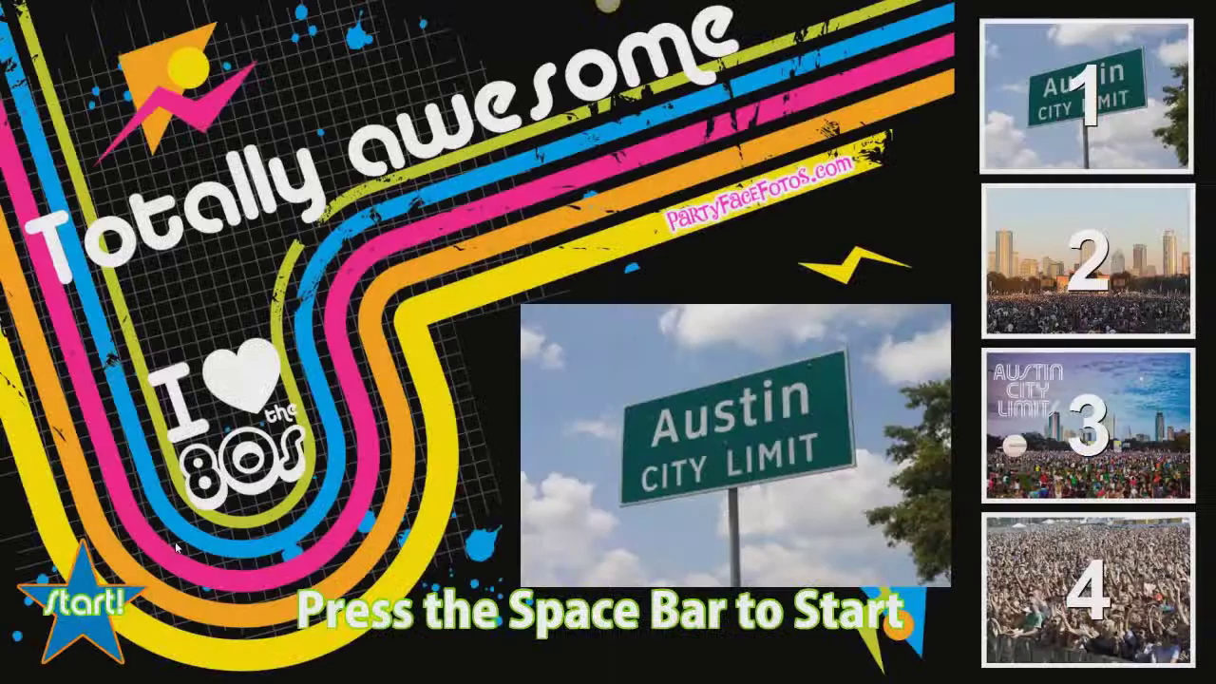